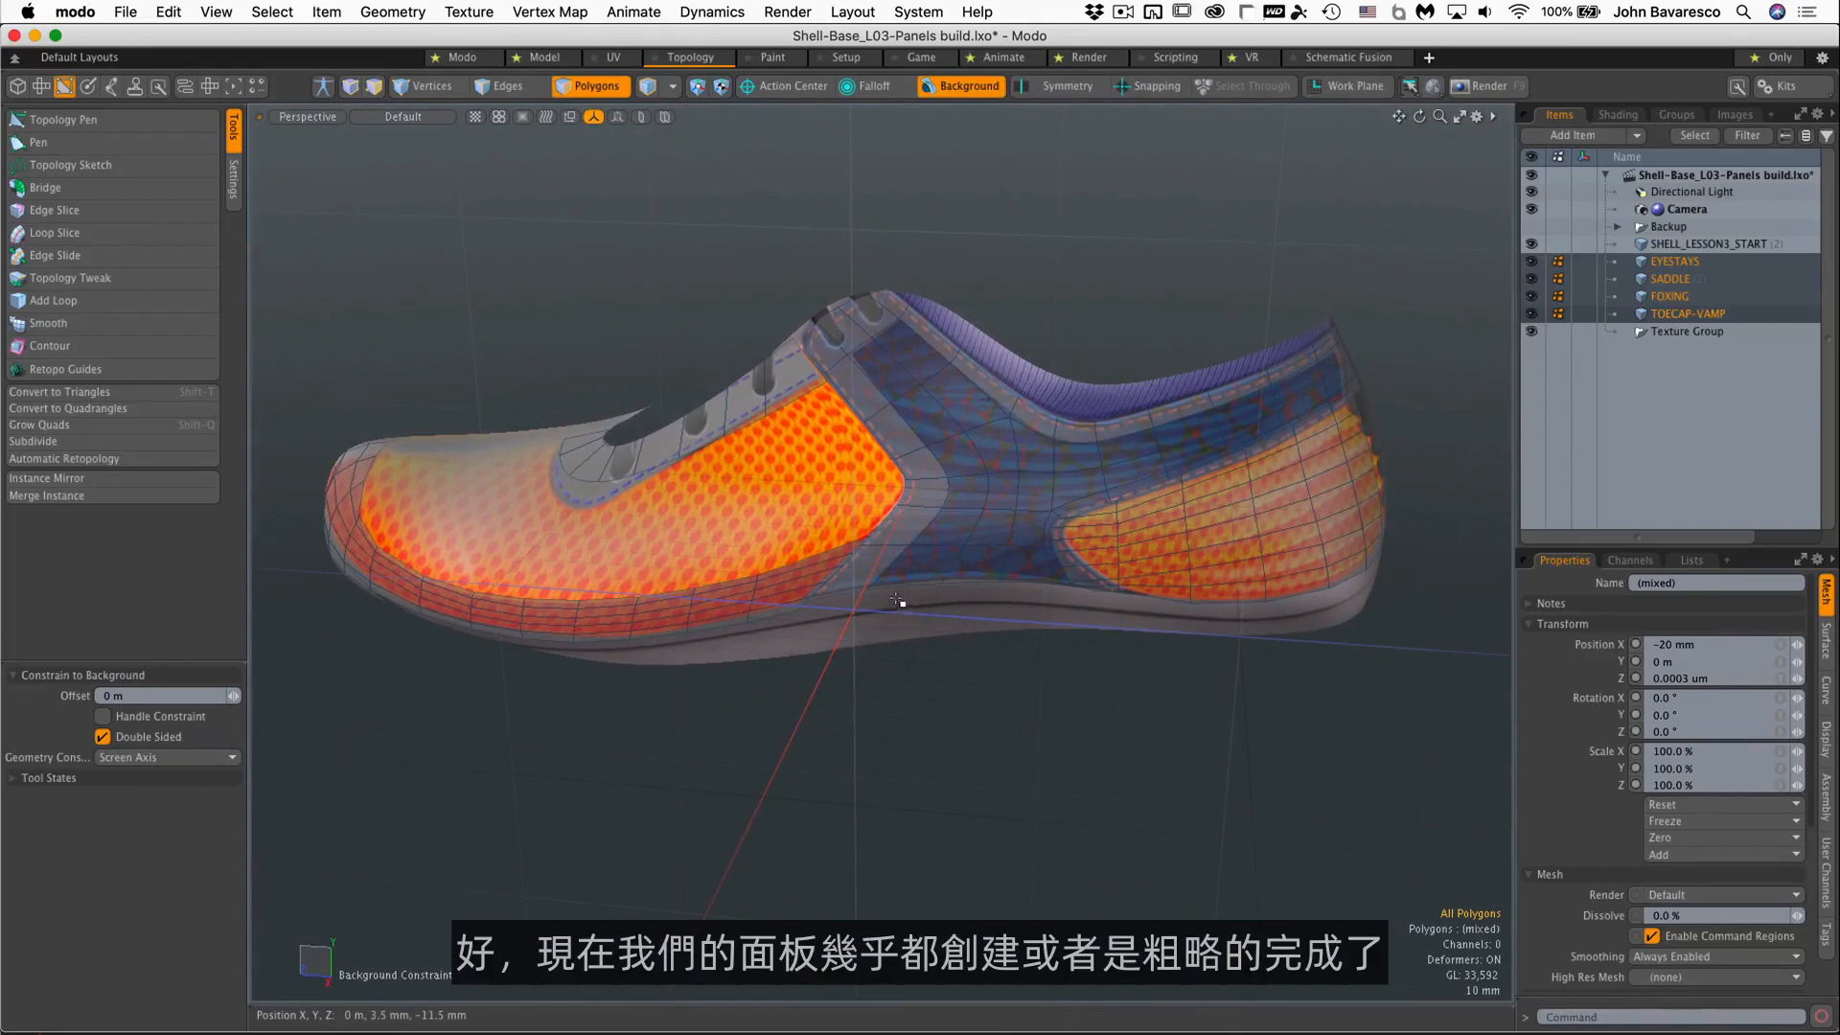
Select all connected polygons of the saddle panel and examine the uncovered opposite side of the shoe
alt+drag(1246, 537, 1259, 581)
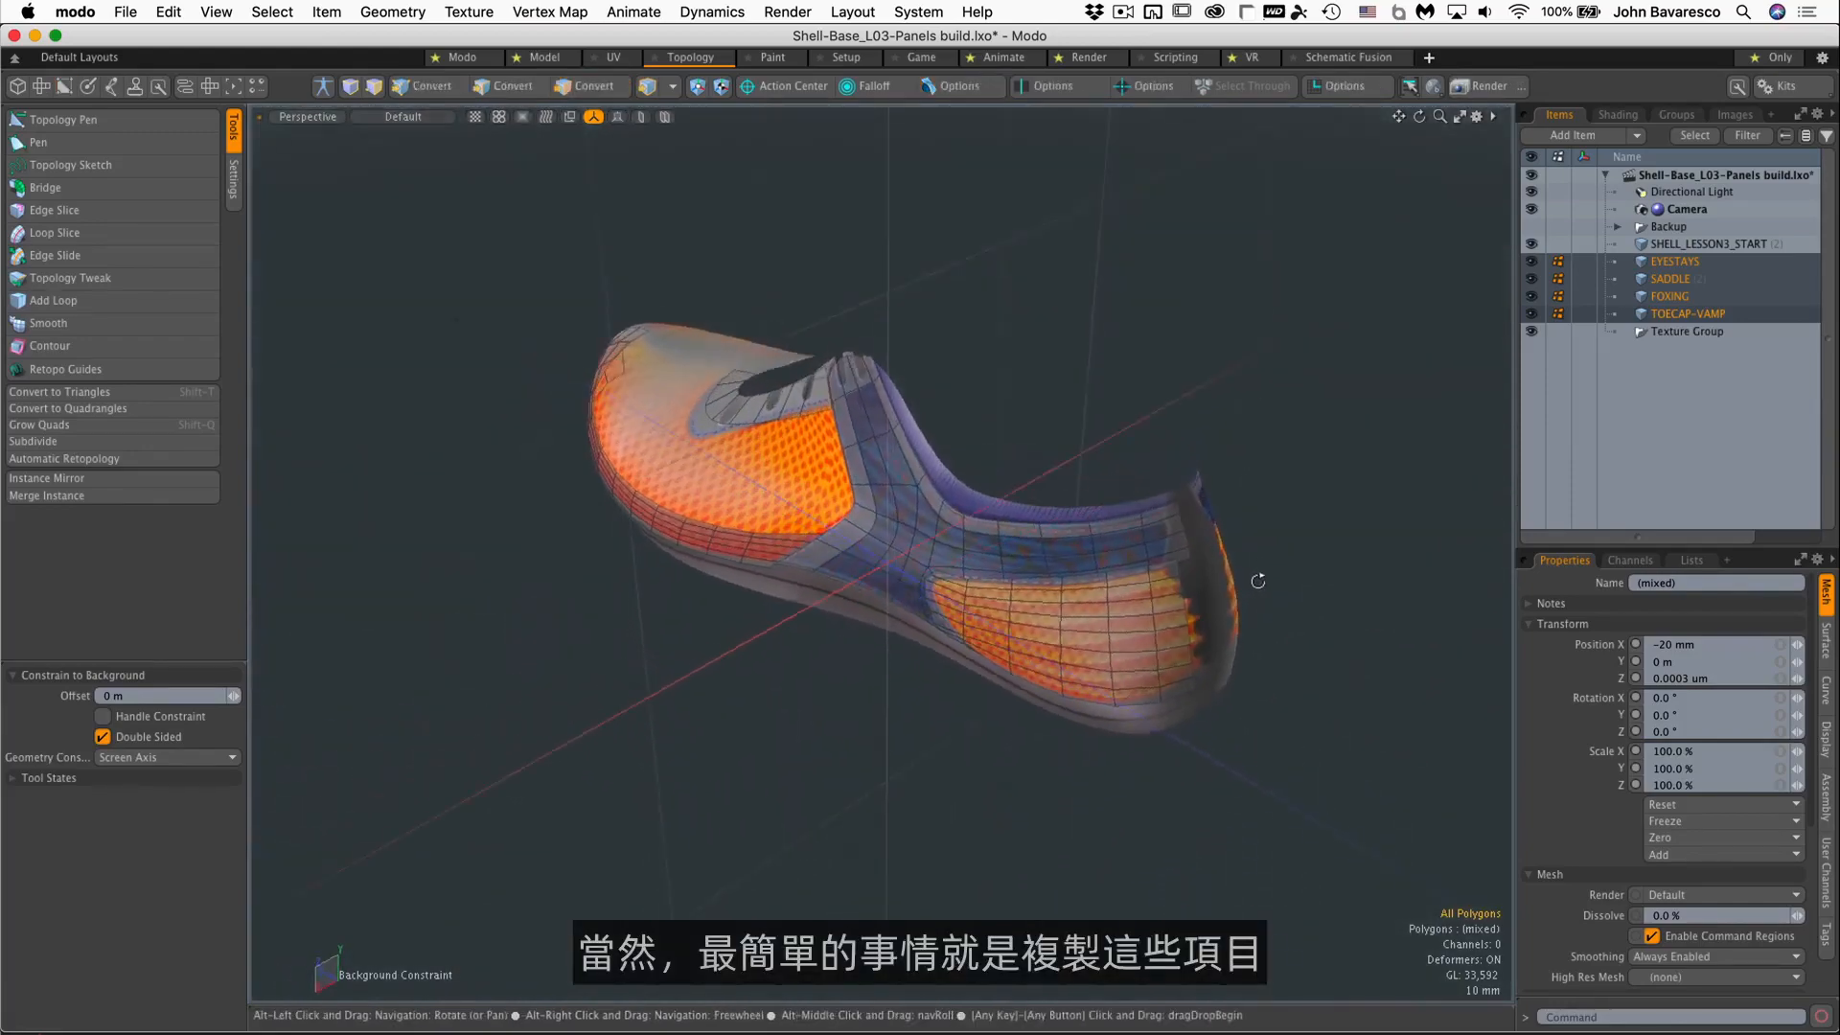
key(3)
double_click(983, 554)
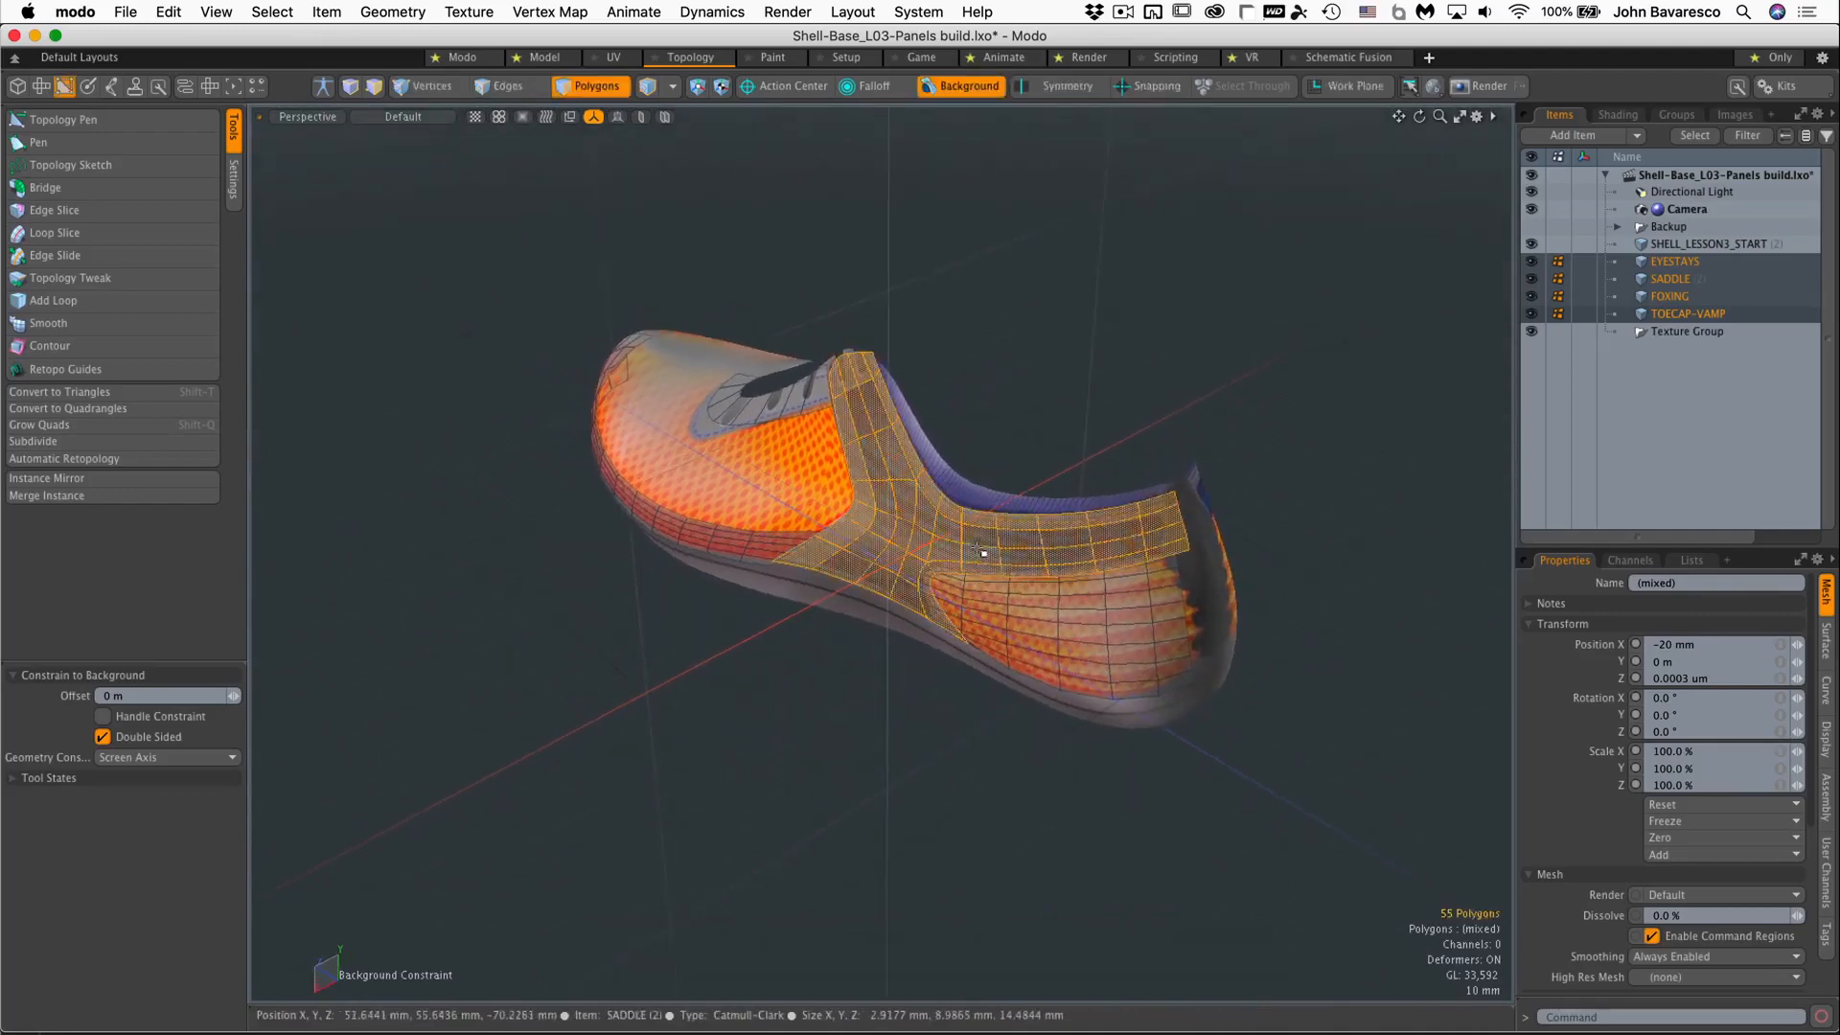
alt+drag(984, 553, 940, 513)
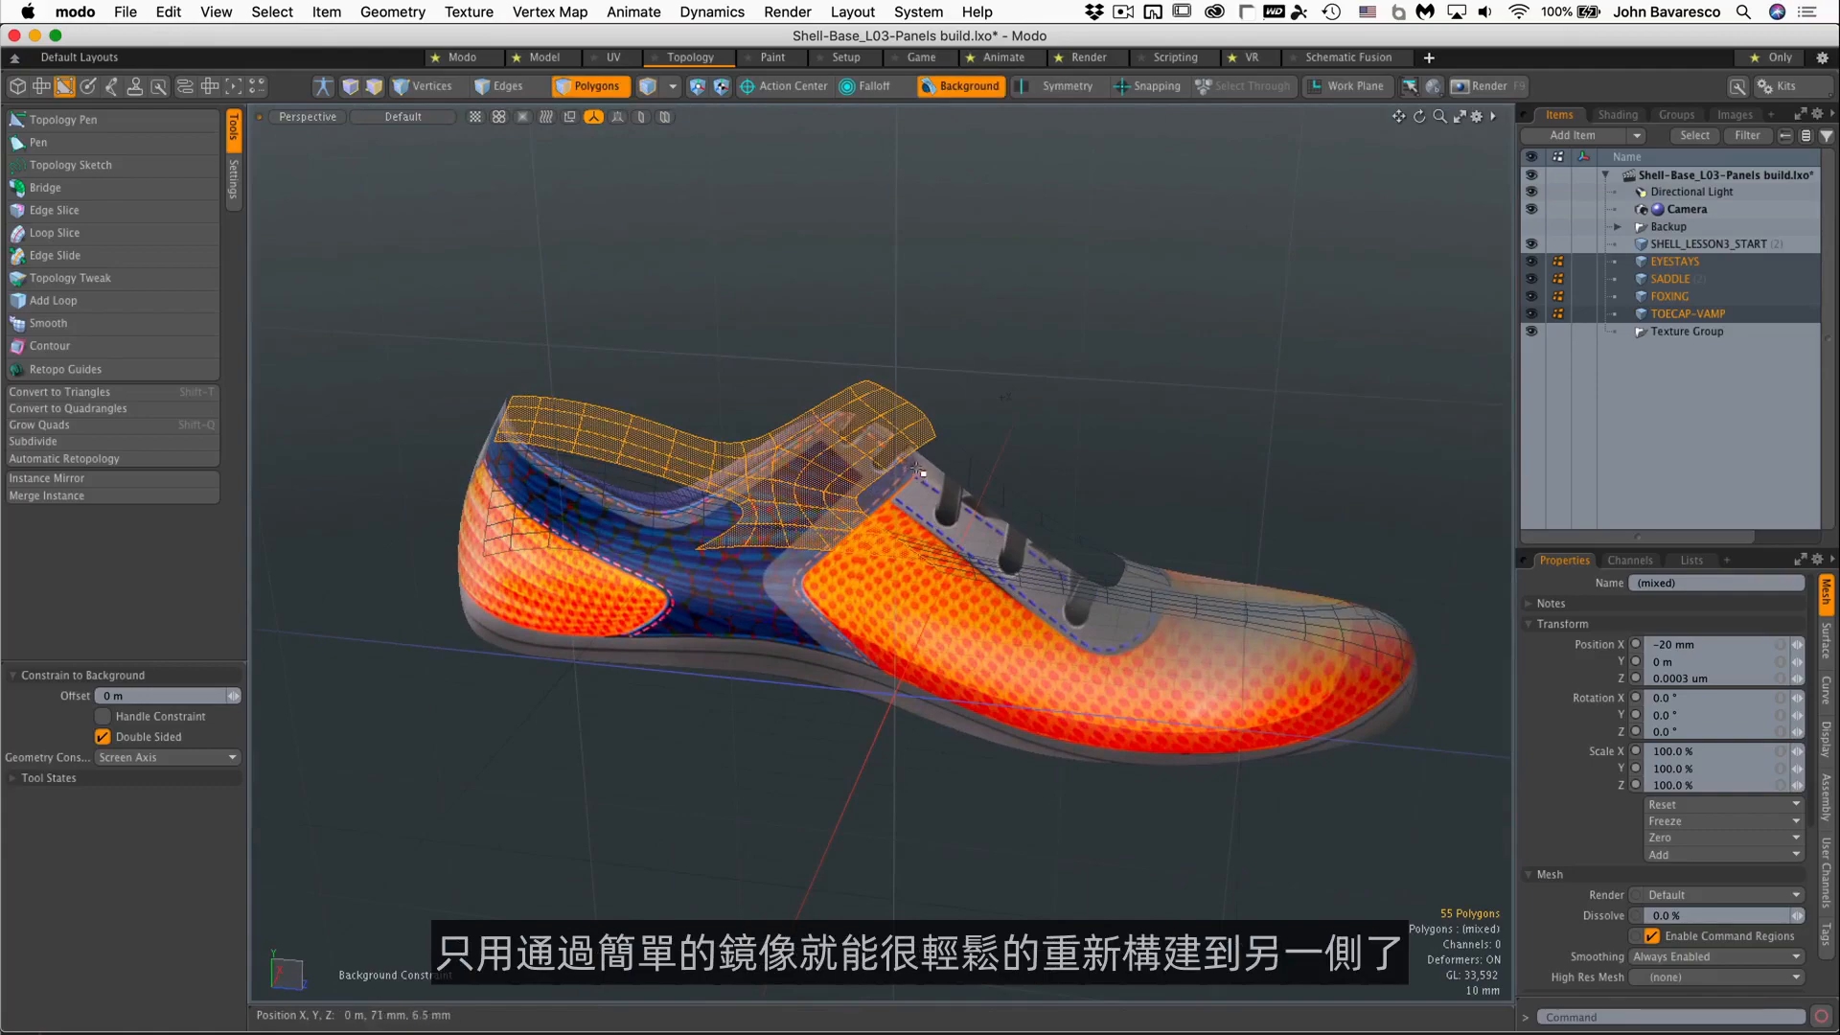
alt+drag(920, 504, 1140, 647)
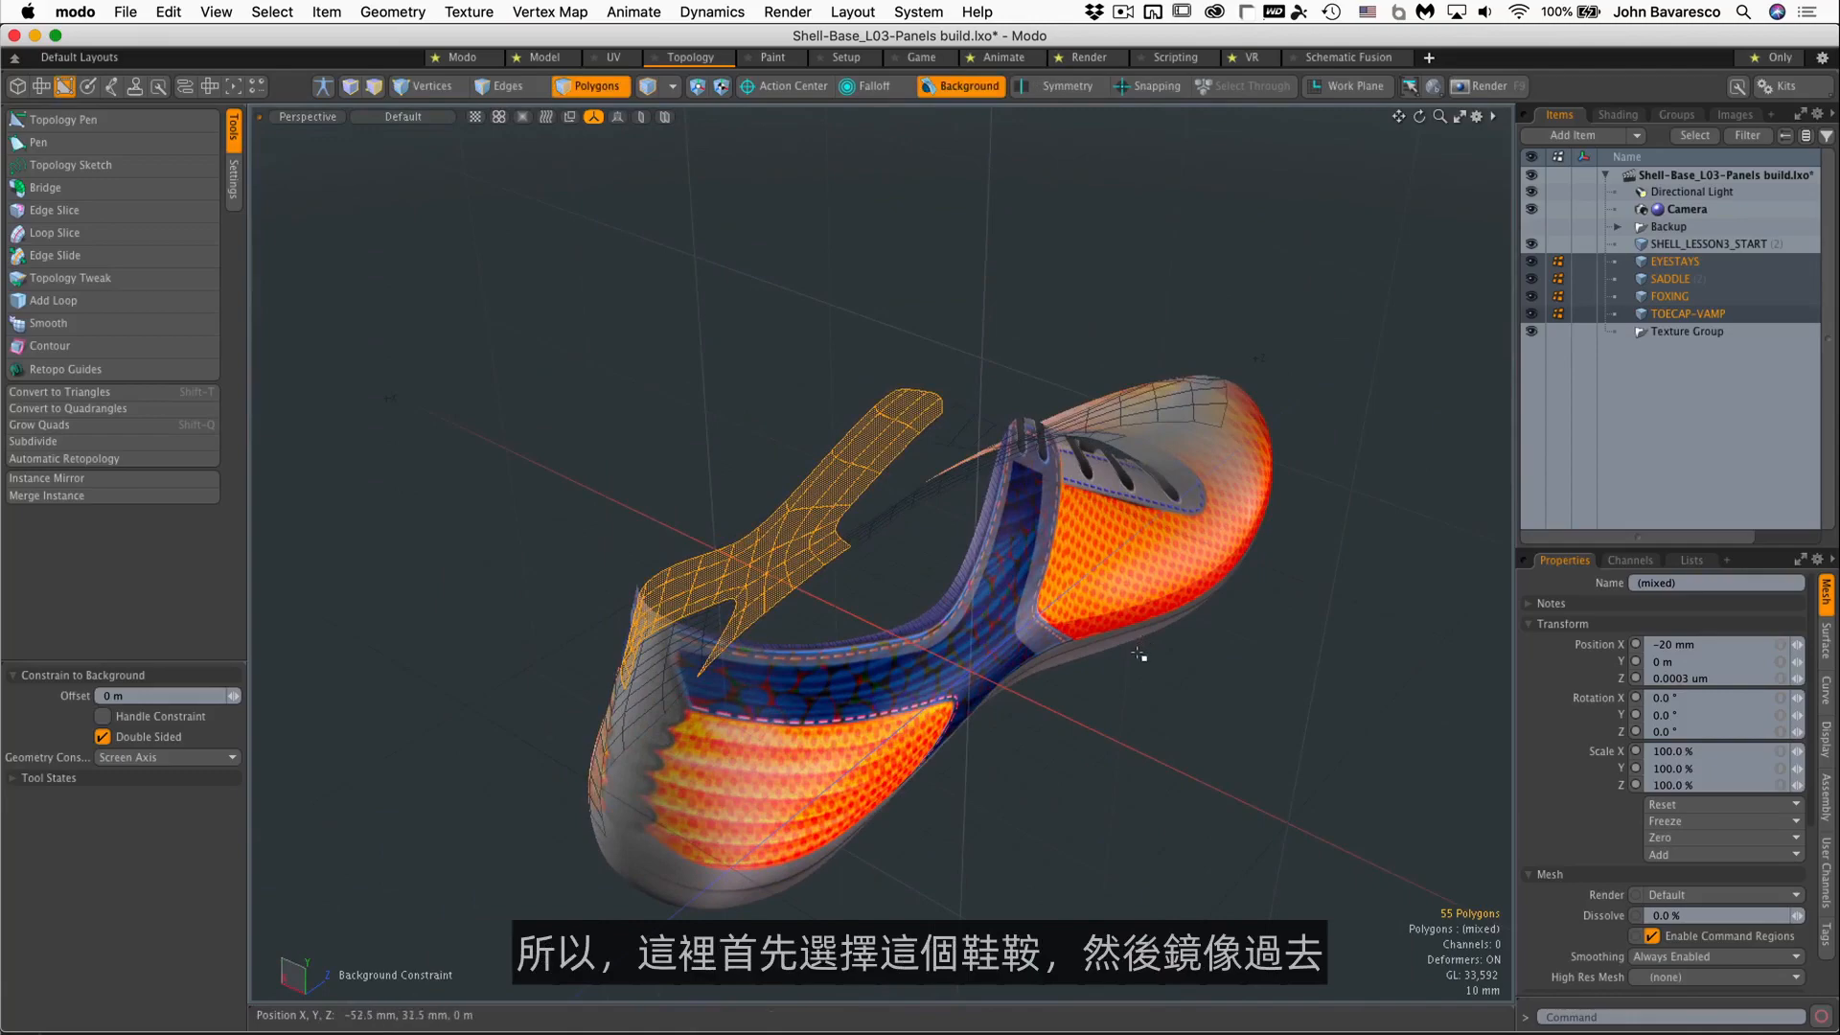
mouse_move(1015, 608)
alt+mouse_down()
mouse_move(951, 464)
mouse_move(848, 431)
mouse_move(1117, 473)
mouse_move(1024, 468)
mouse_move(1041, 513)
mouse_move(1026, 580)
alt+mouse_up()
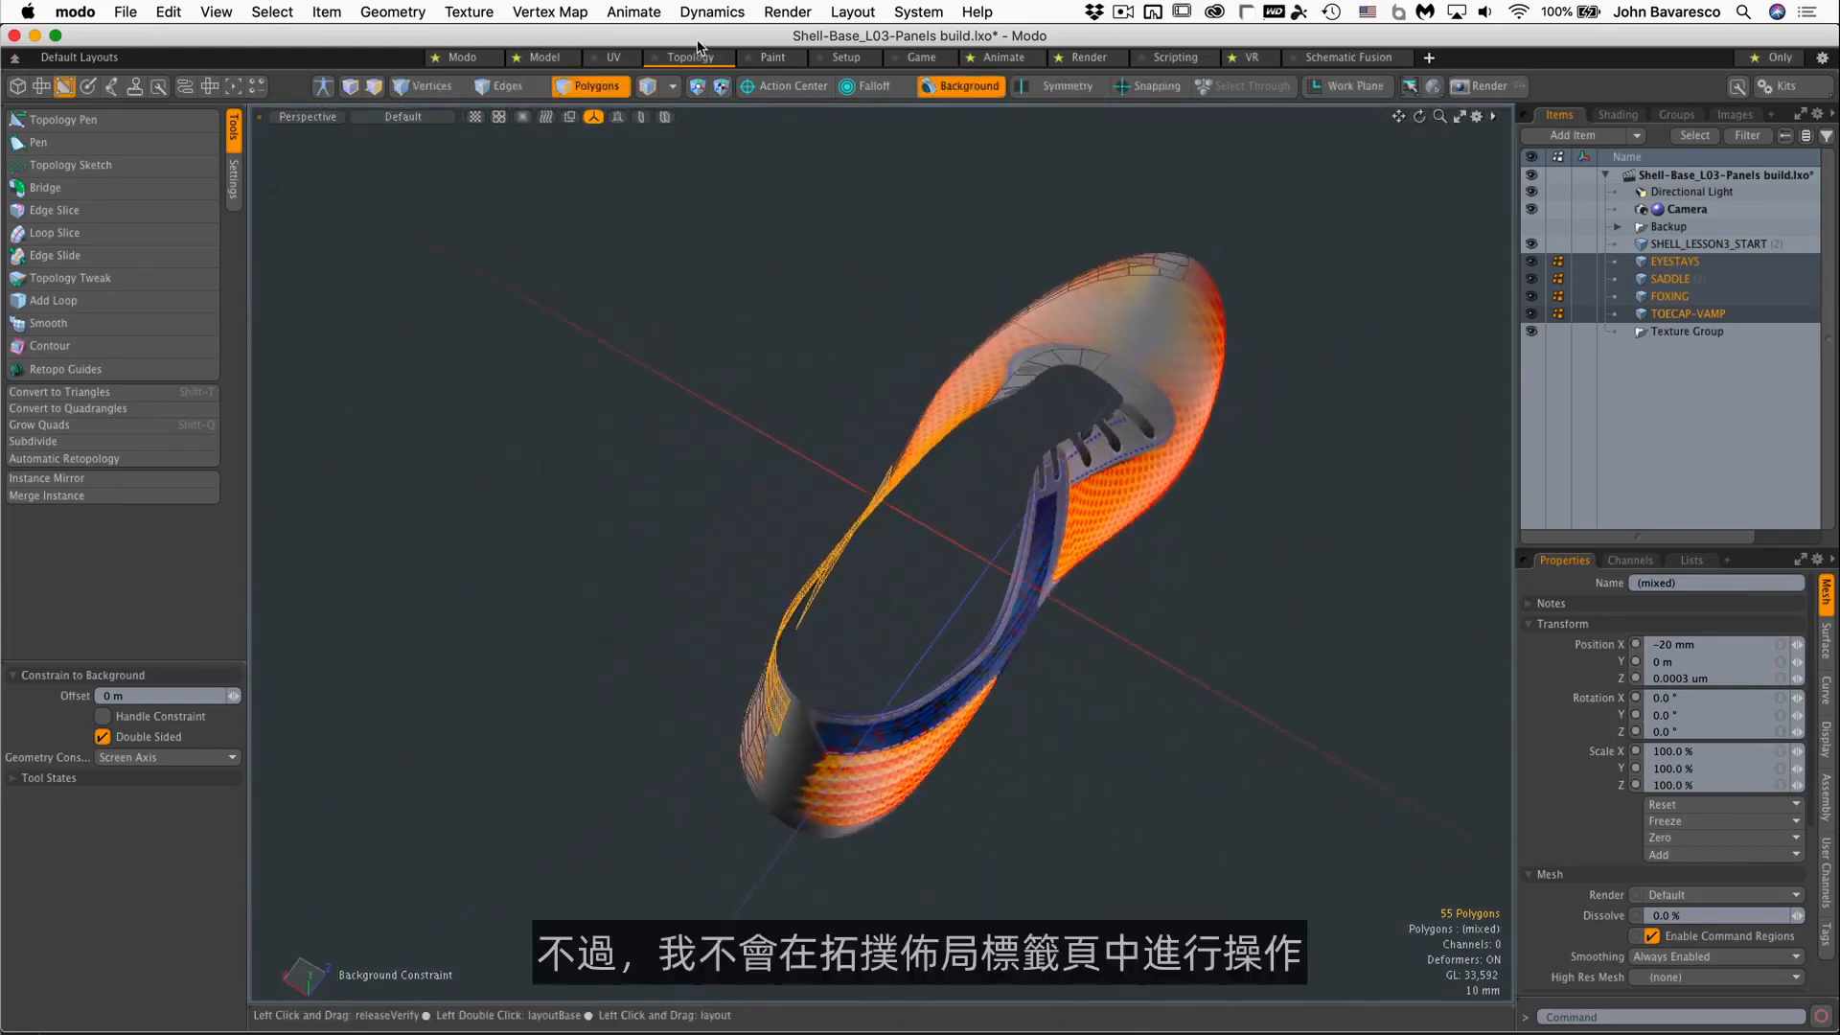
Switch to the Modo layout and hide the clip list beside the 3D viewport
click(486, 61)
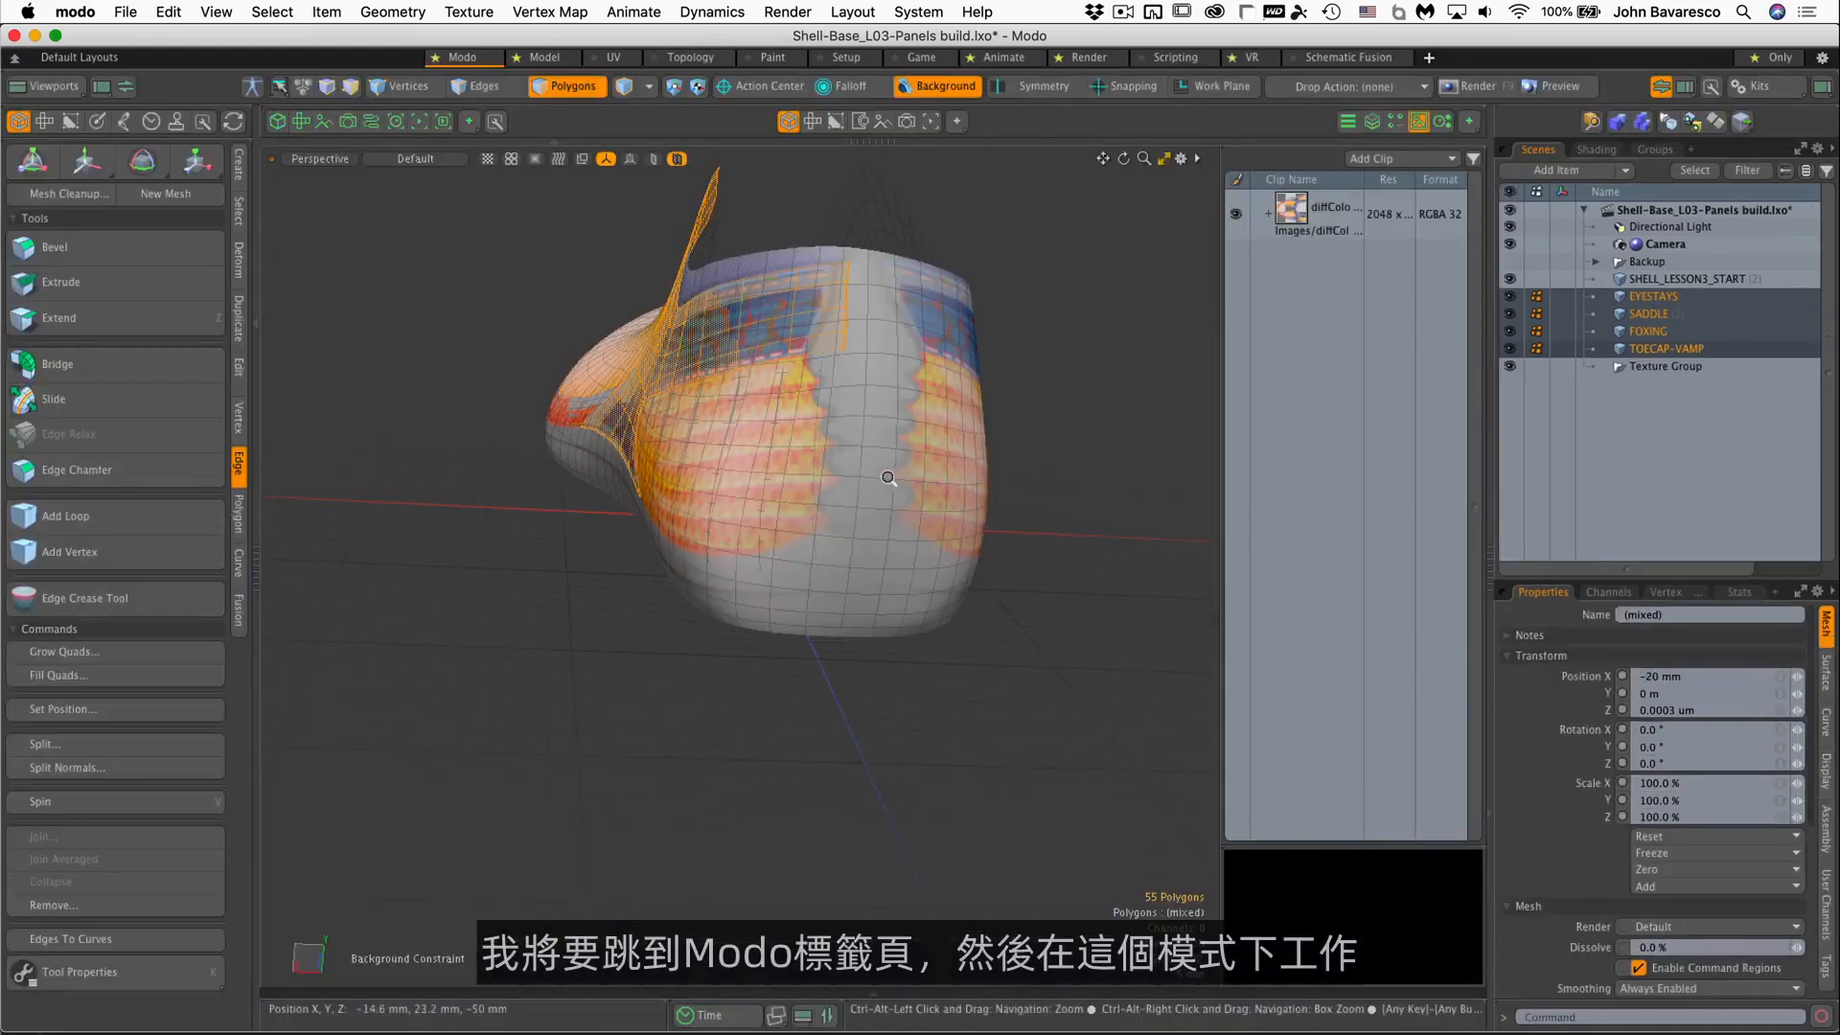
alt+drag(887, 480, 970, 505)
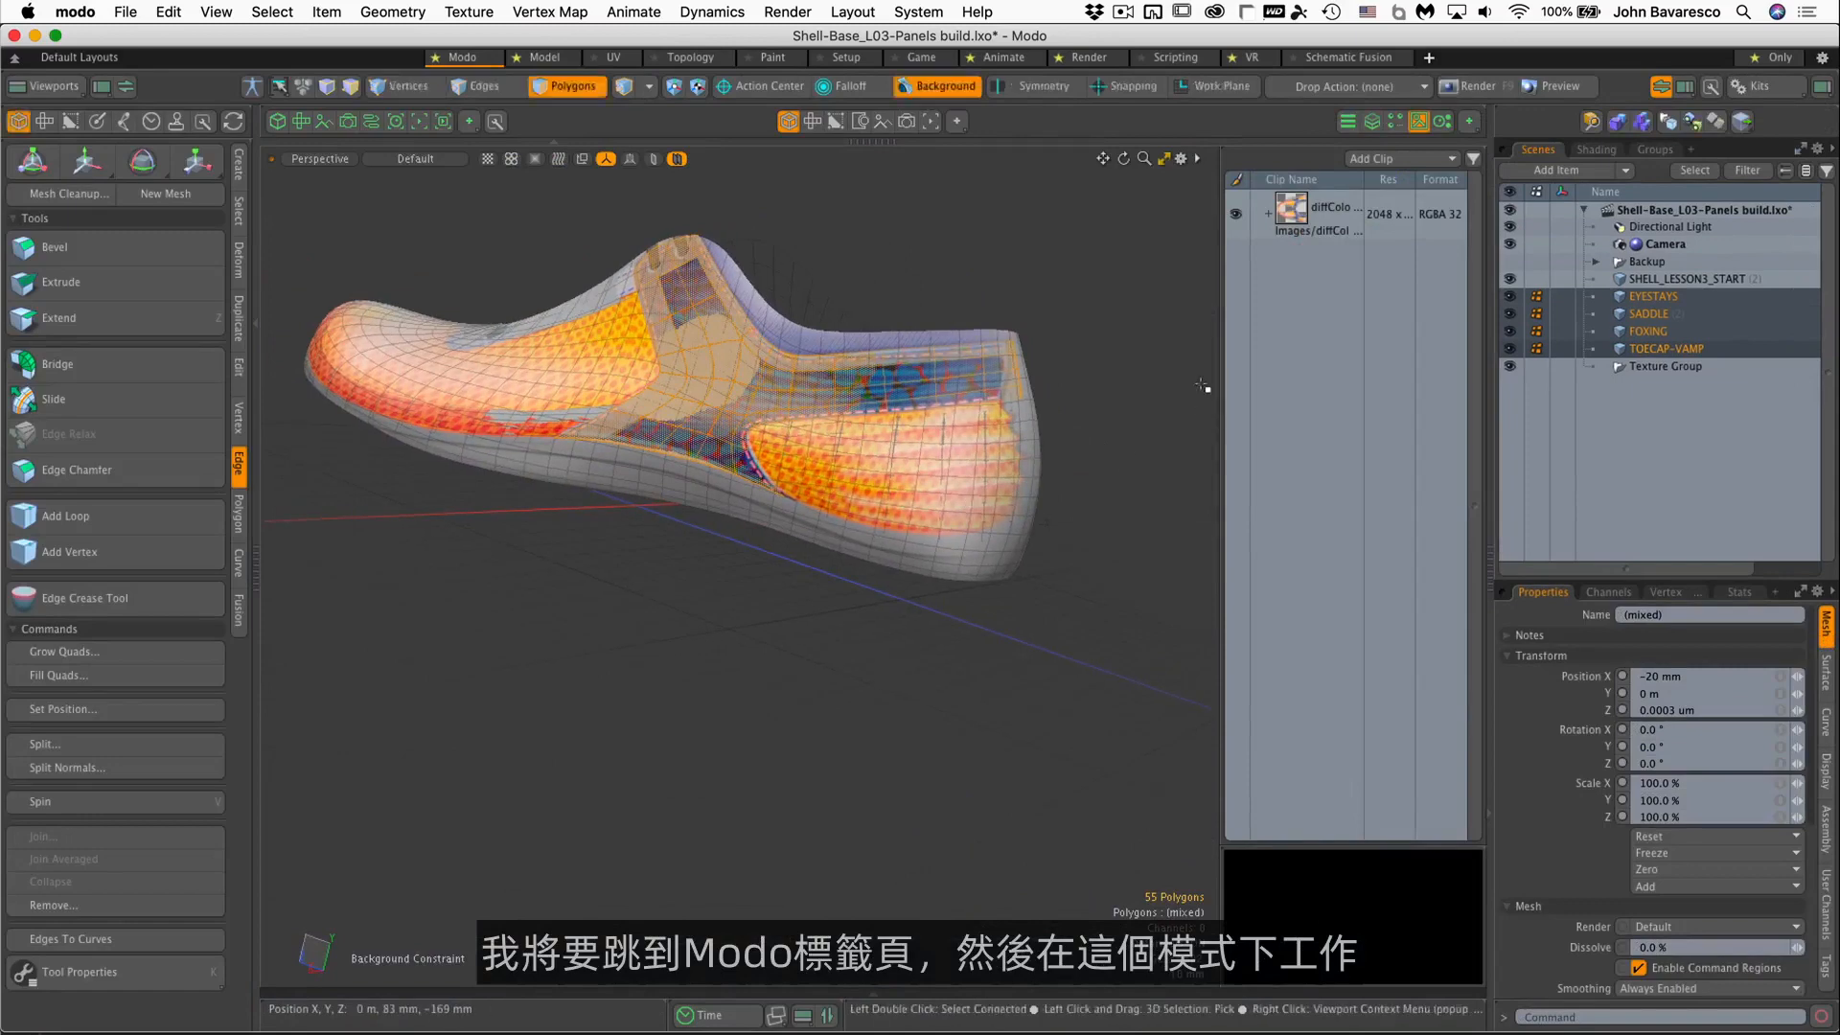
click(1419, 122)
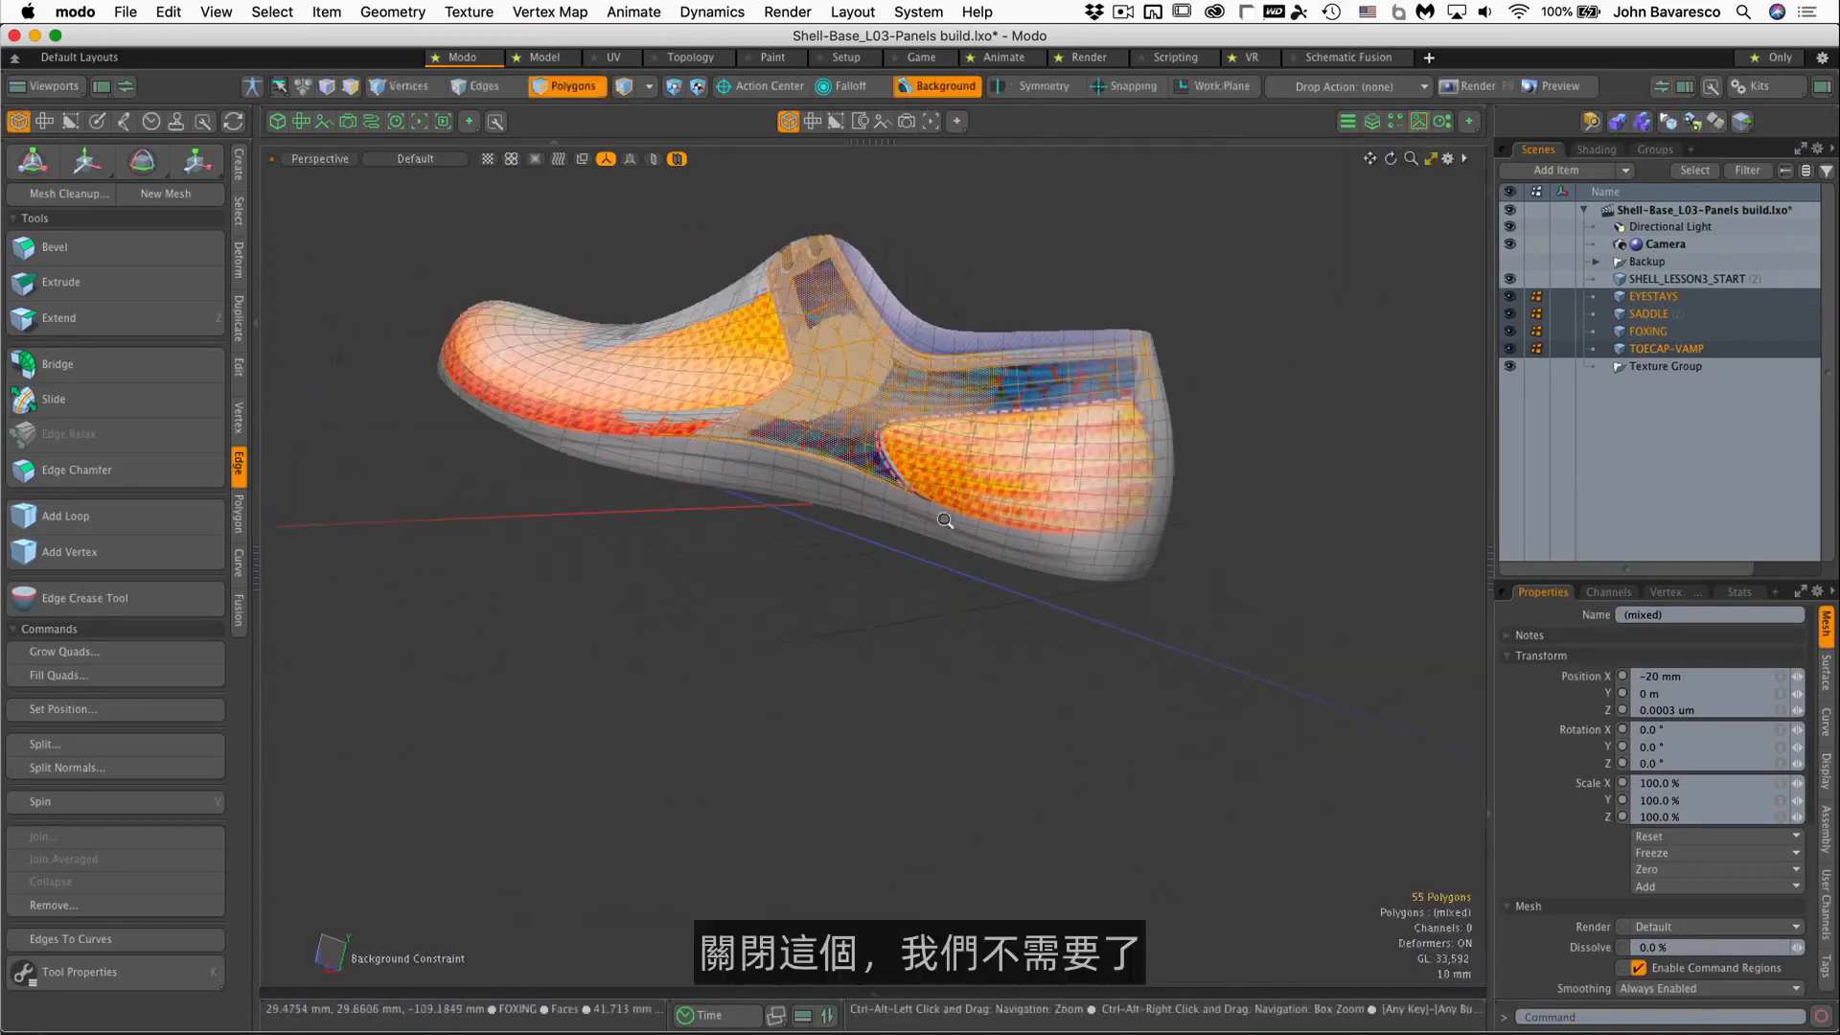
scroll(958, 517, up, 5)
alt+drag(992, 512, 996, 564)
scroll(994, 517, down, 5)
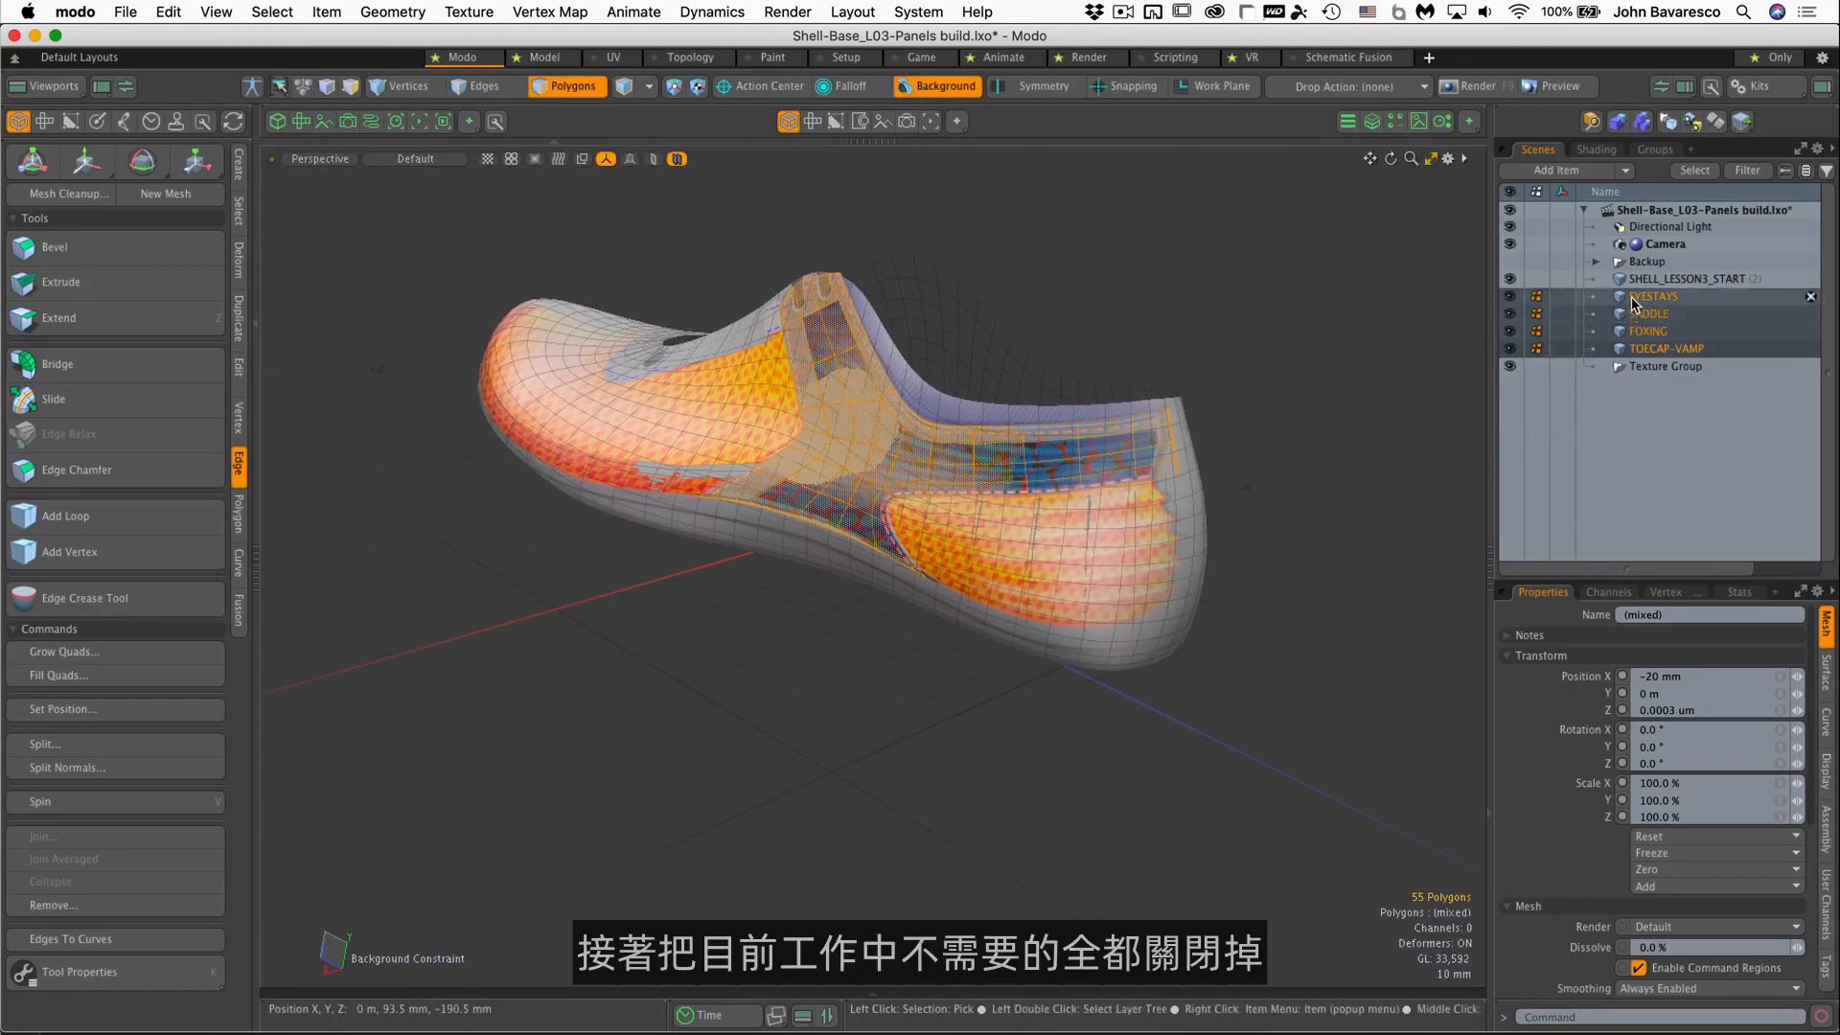
Hide the EYESTAYS, FOXING and TOECAP-VAMP meshes and make SADDLE the only selected item
click(1652, 349)
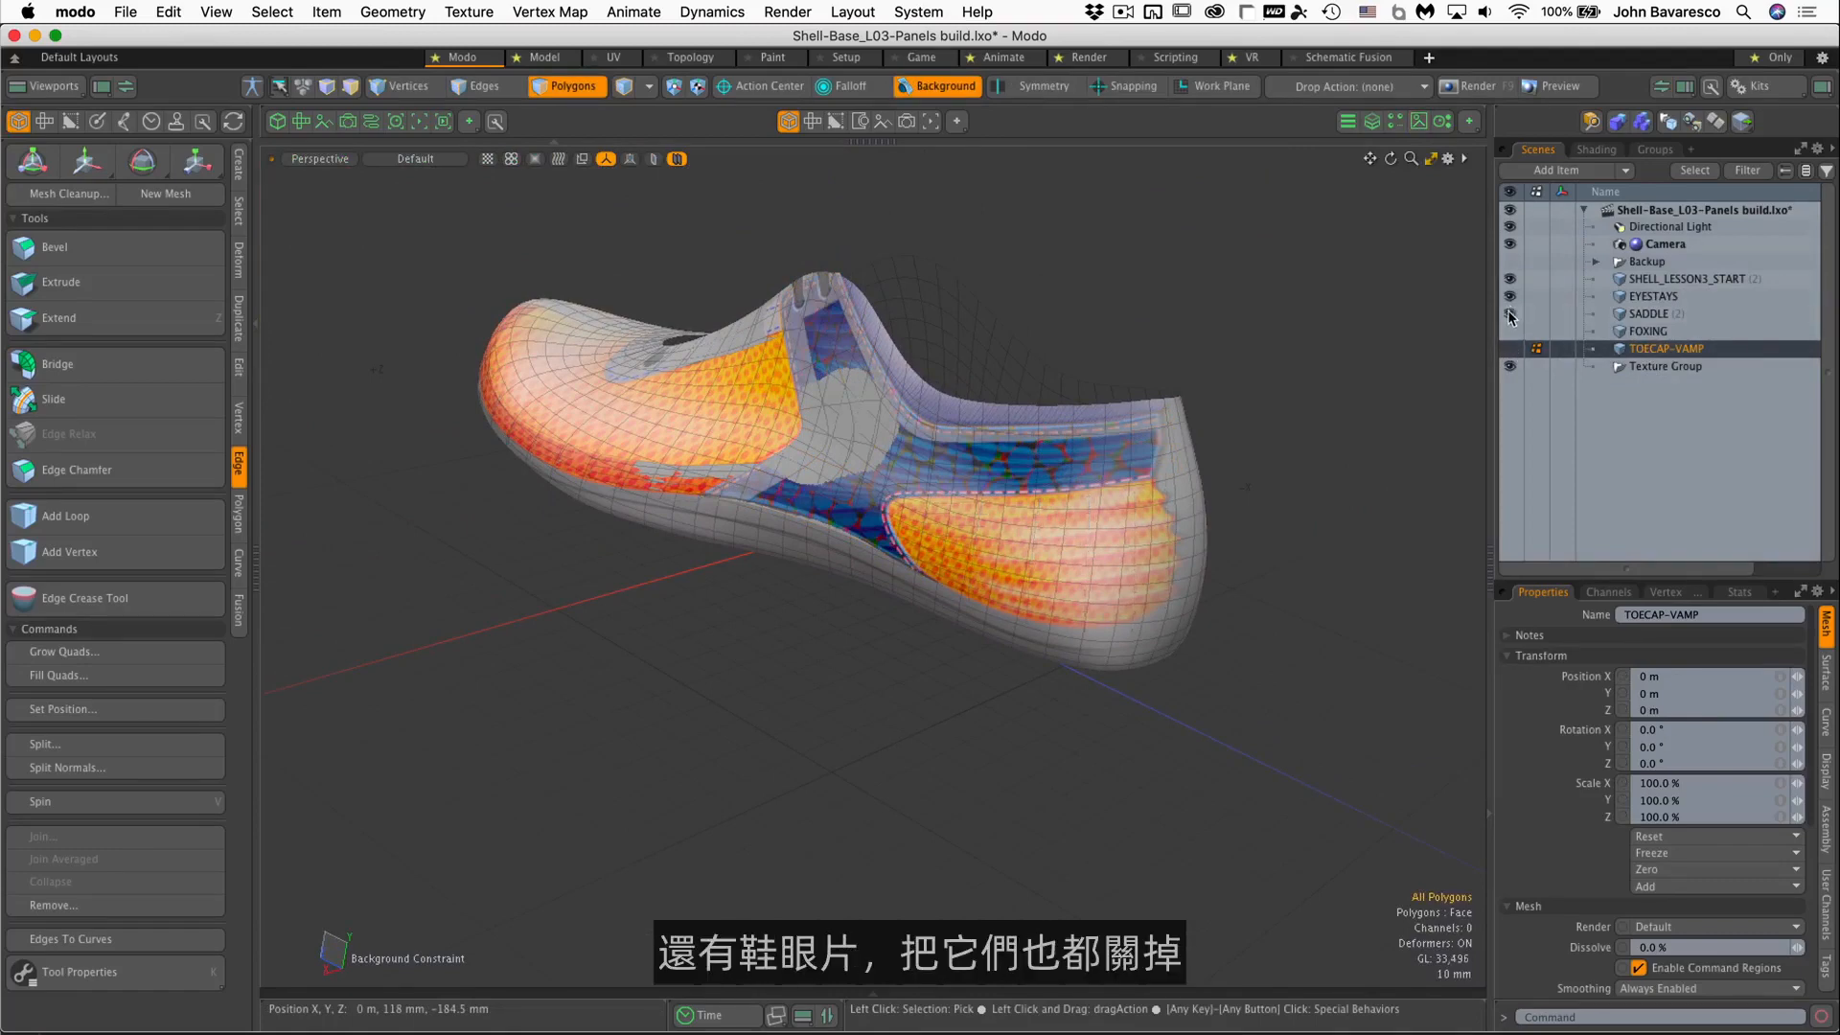
click(1655, 316)
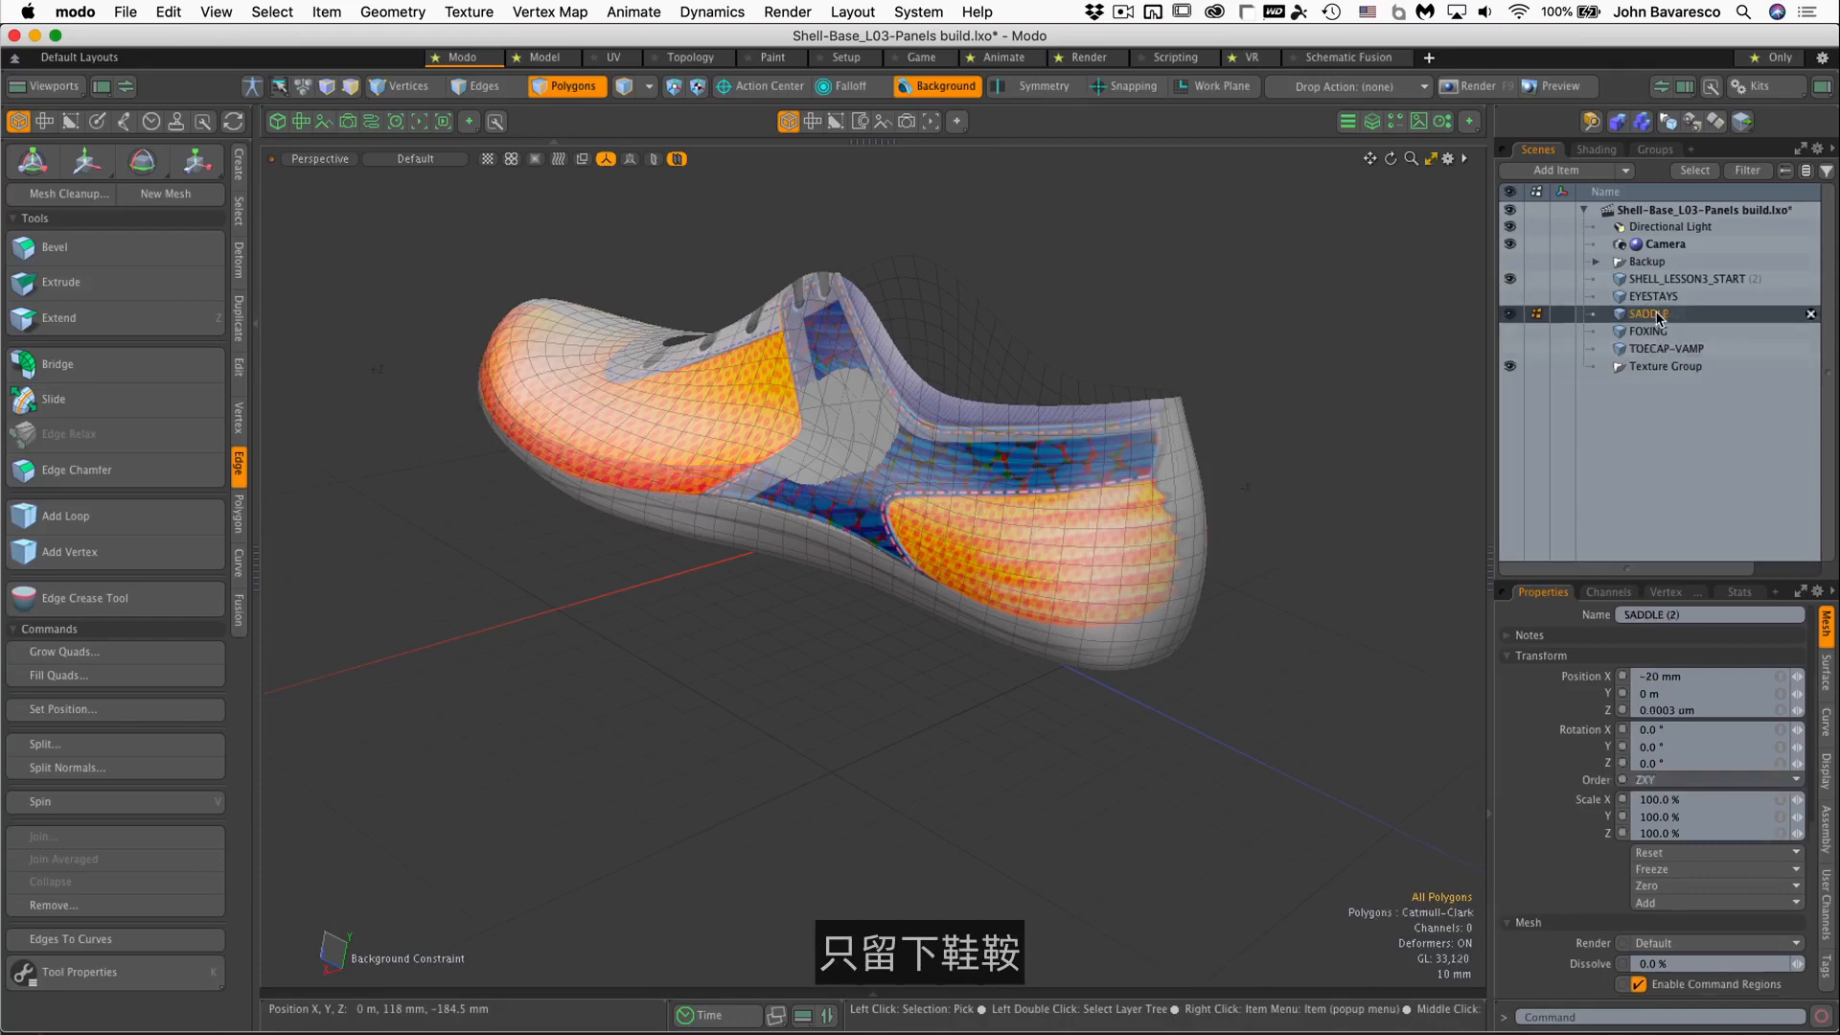
ctrl+alt+drag(925, 502, 1136, 480)
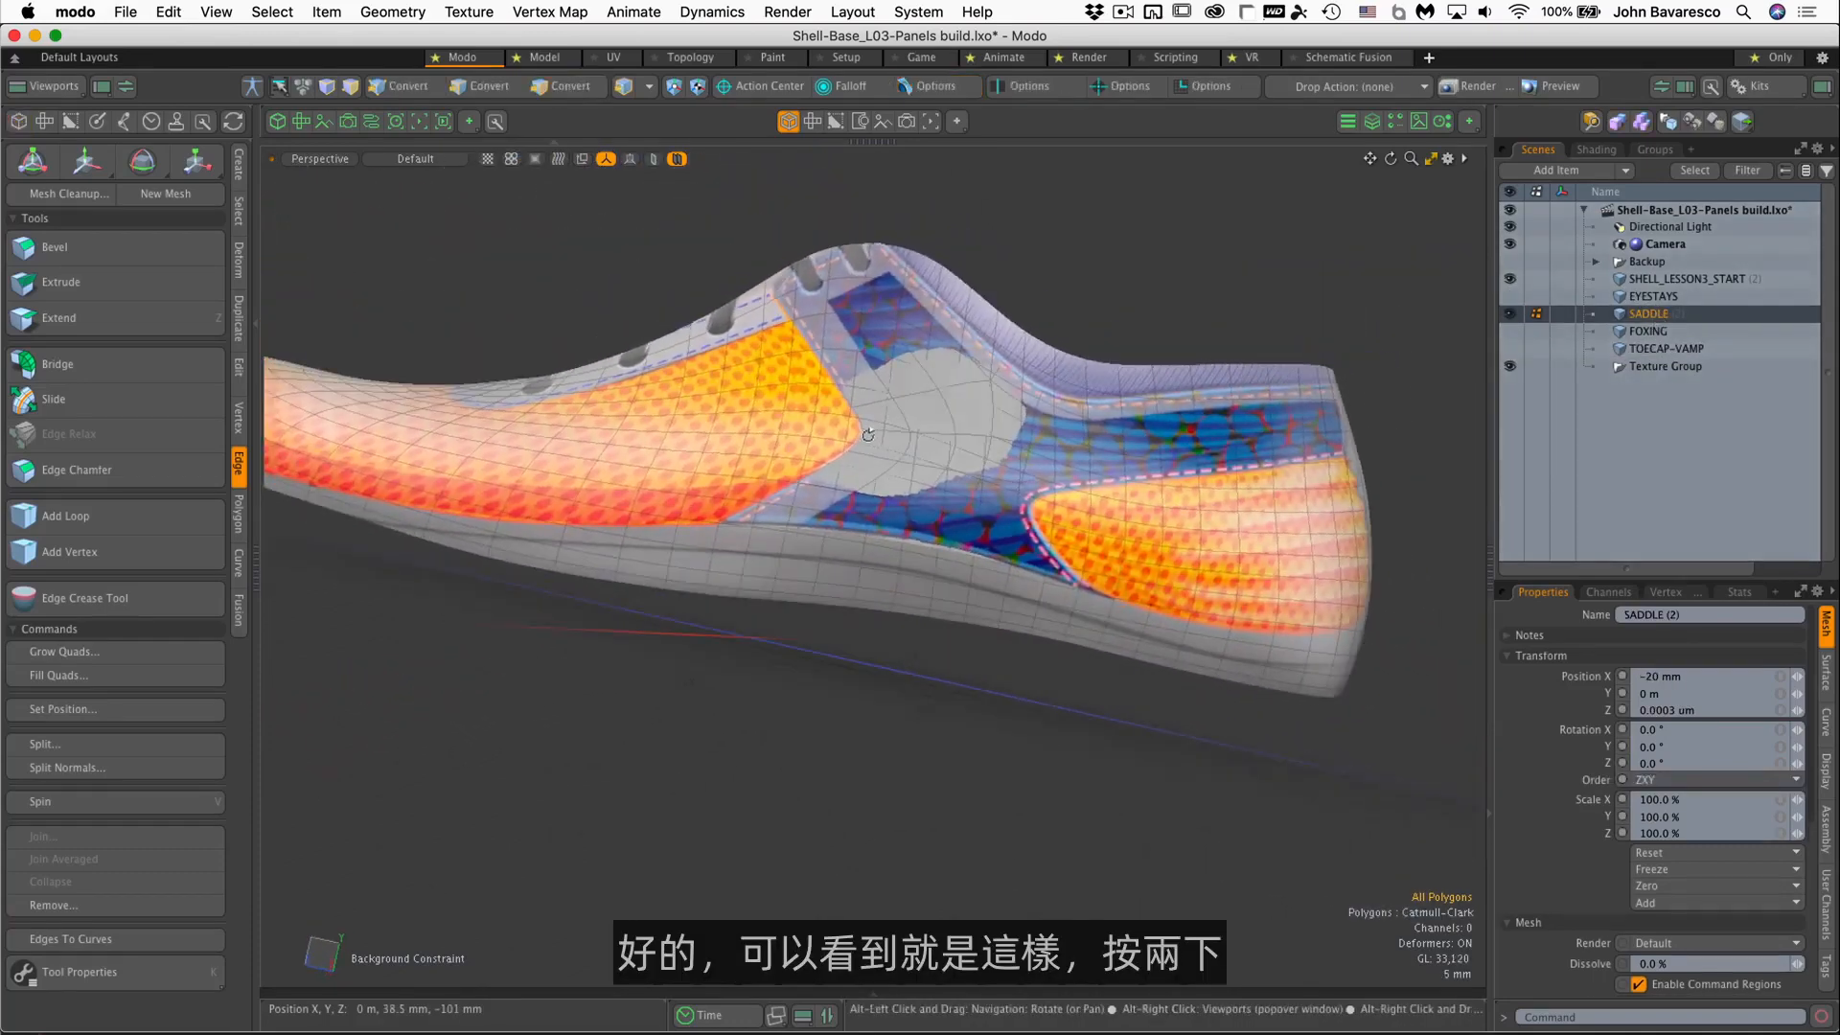
Select all connected polygons of the SADDLE mesh and inspect its fit around the shoe
double_click(834, 331)
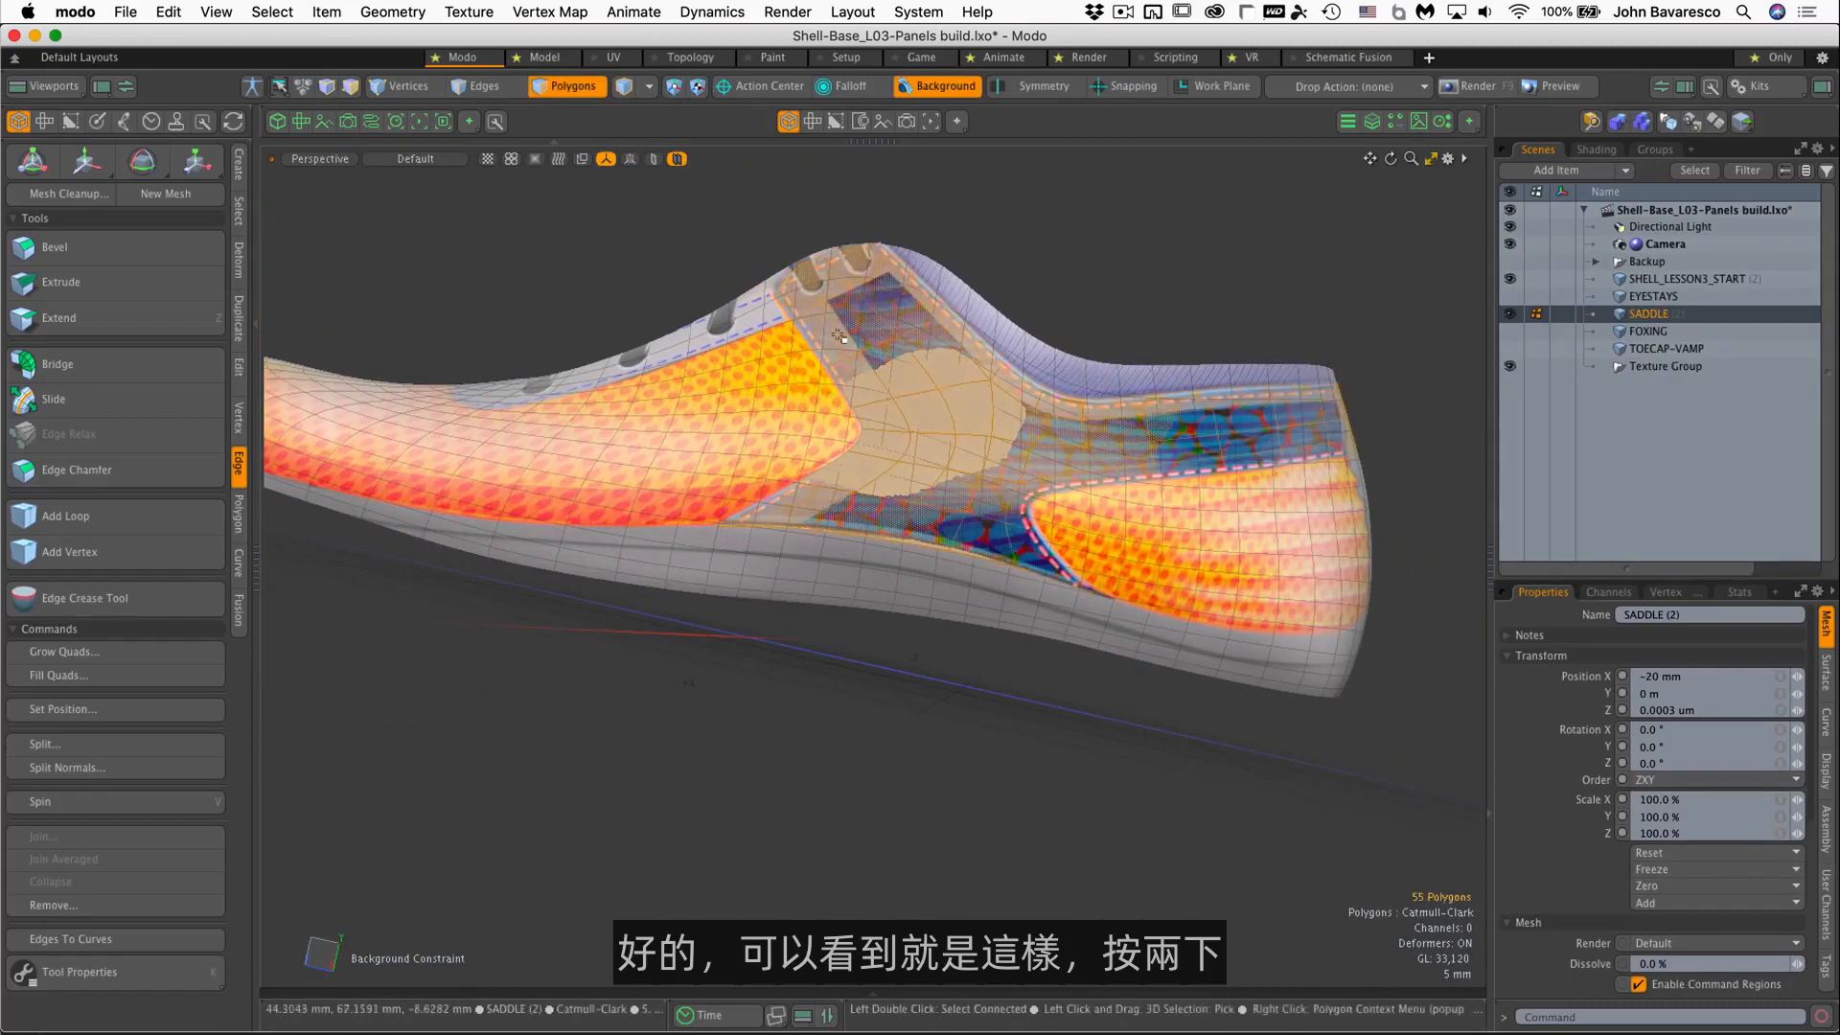
alt+drag(692, 625, 859, 735)
alt+shift+drag(856, 657, 883, 681)
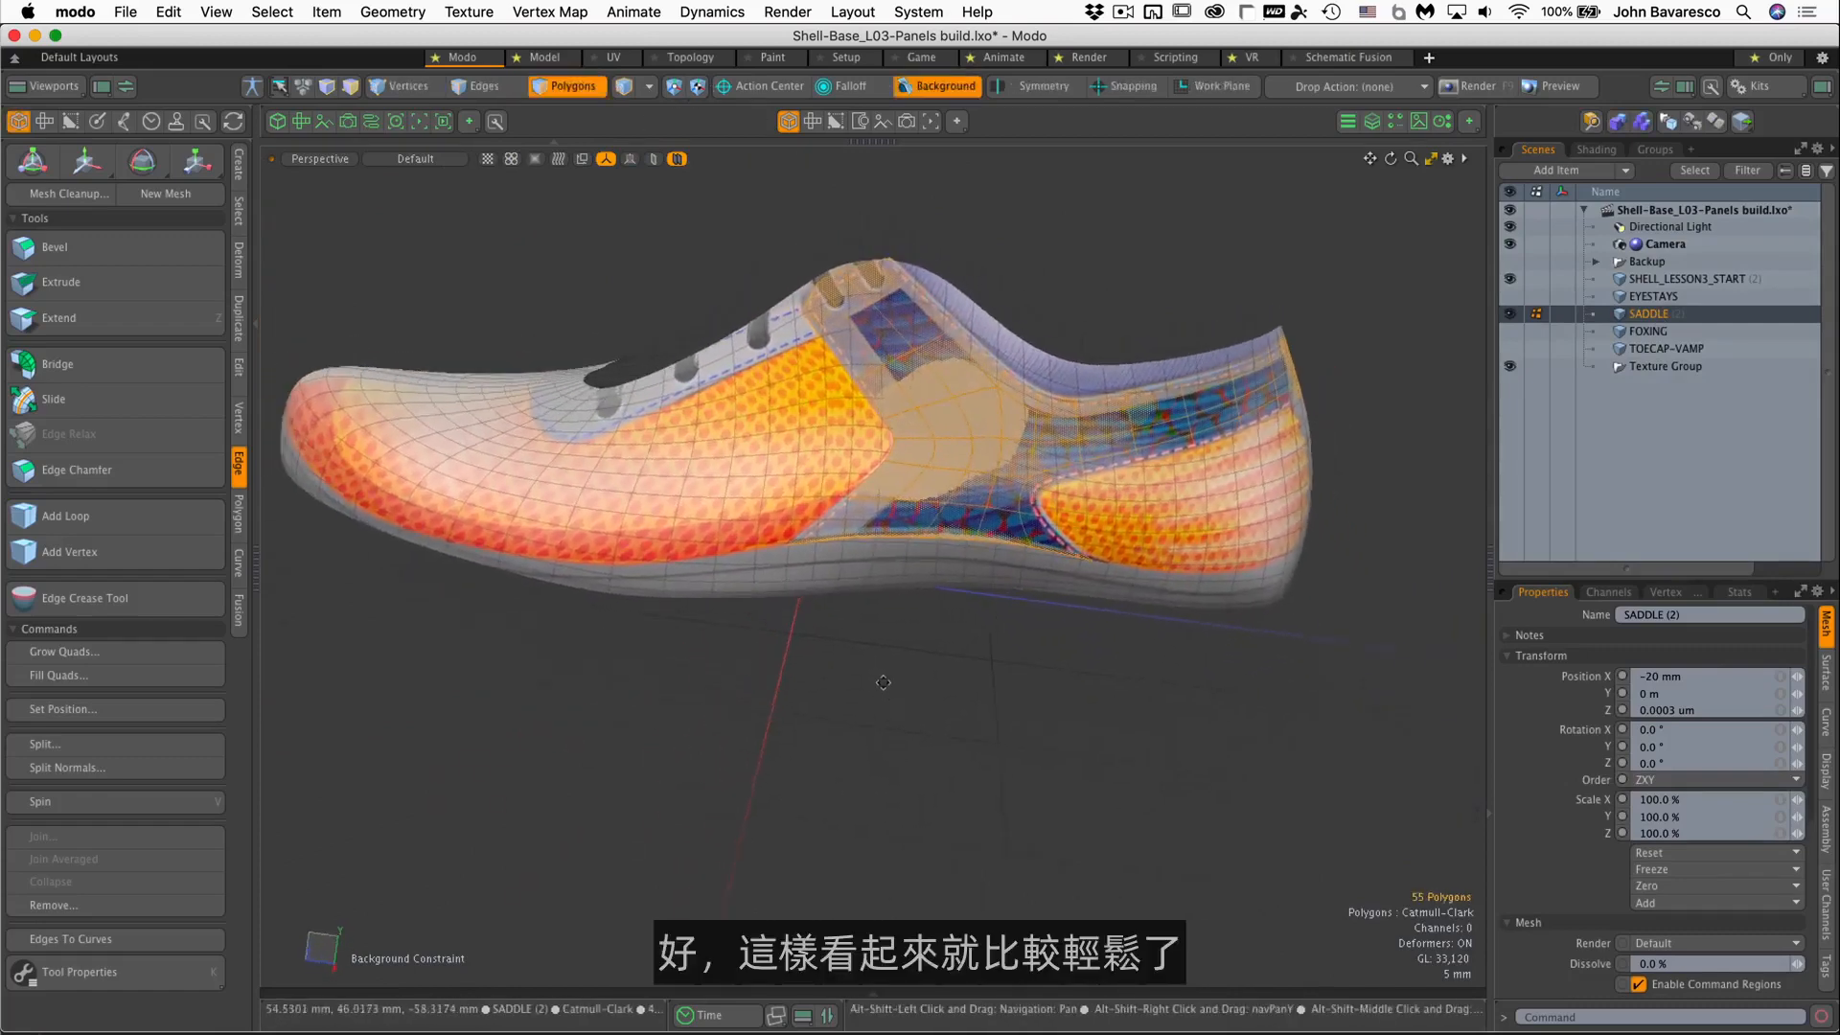
alt+drag(880, 549, 960, 615)
alt+shift+drag(961, 615, 801, 674)
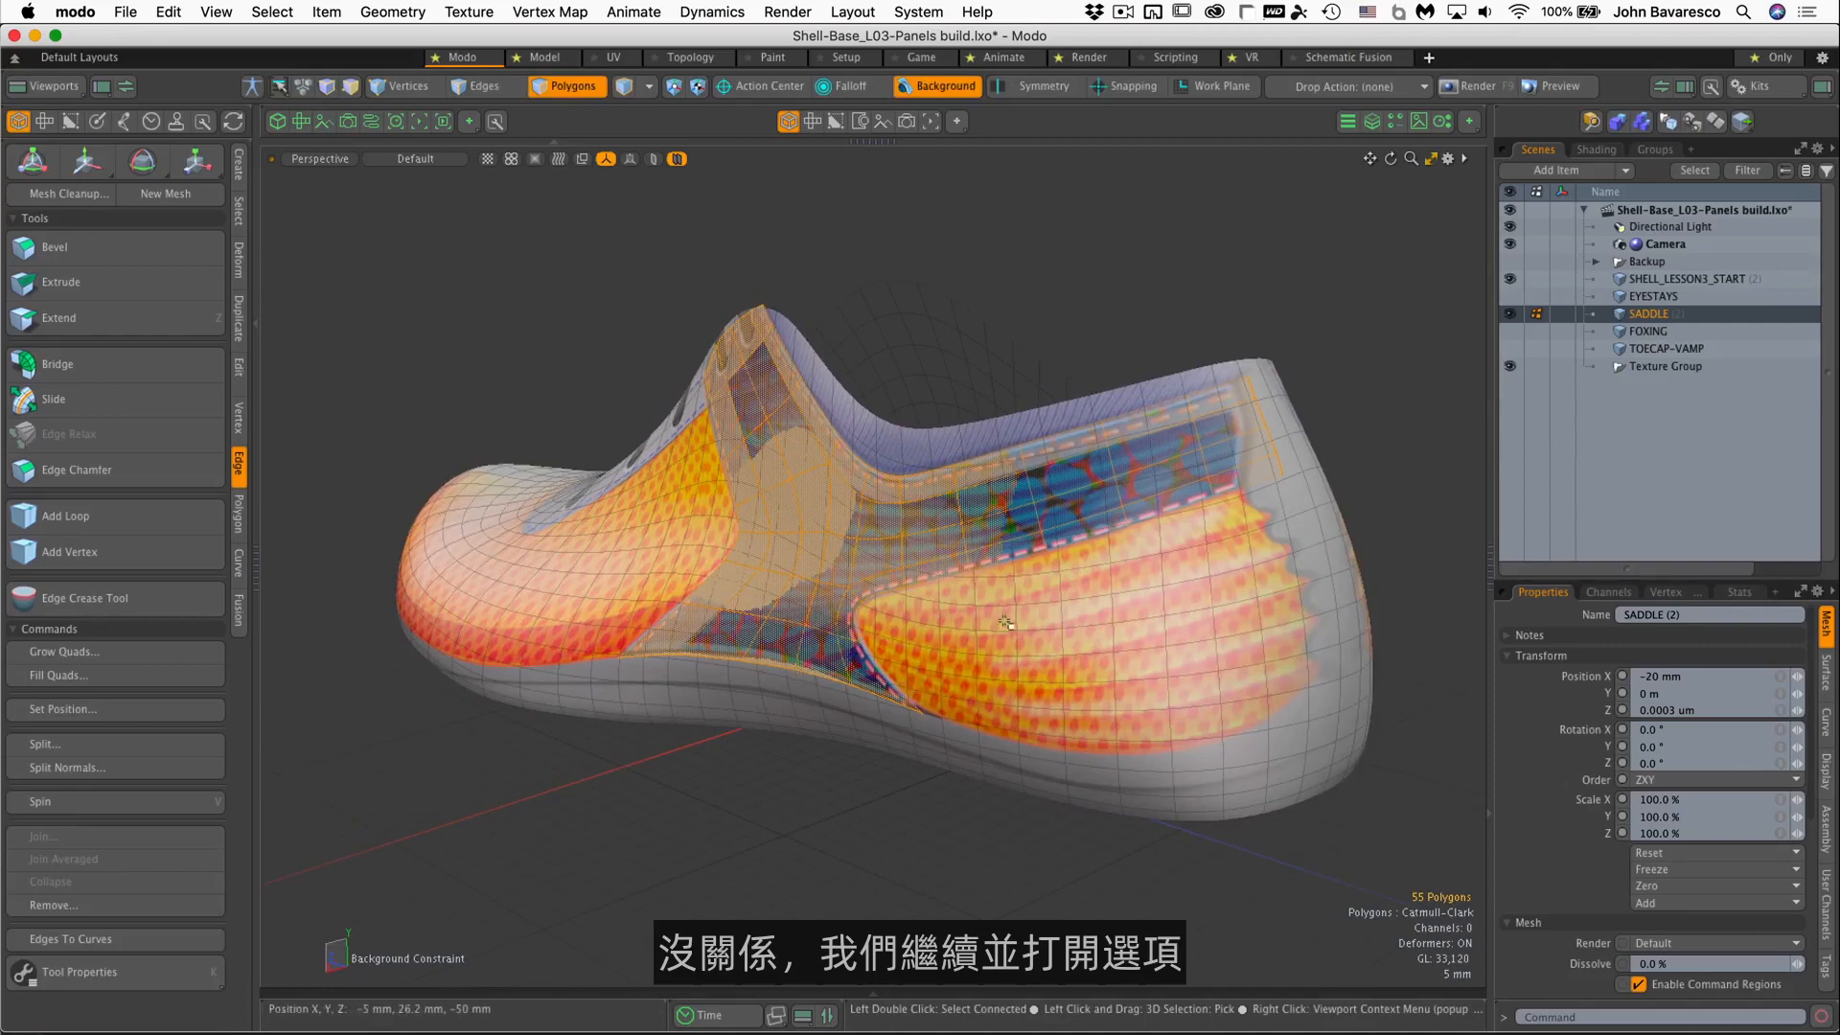
Stop inactive meshes from matching the active one and display them with Default shading and no wireframe overlay
key(o)
click(1148, 790)
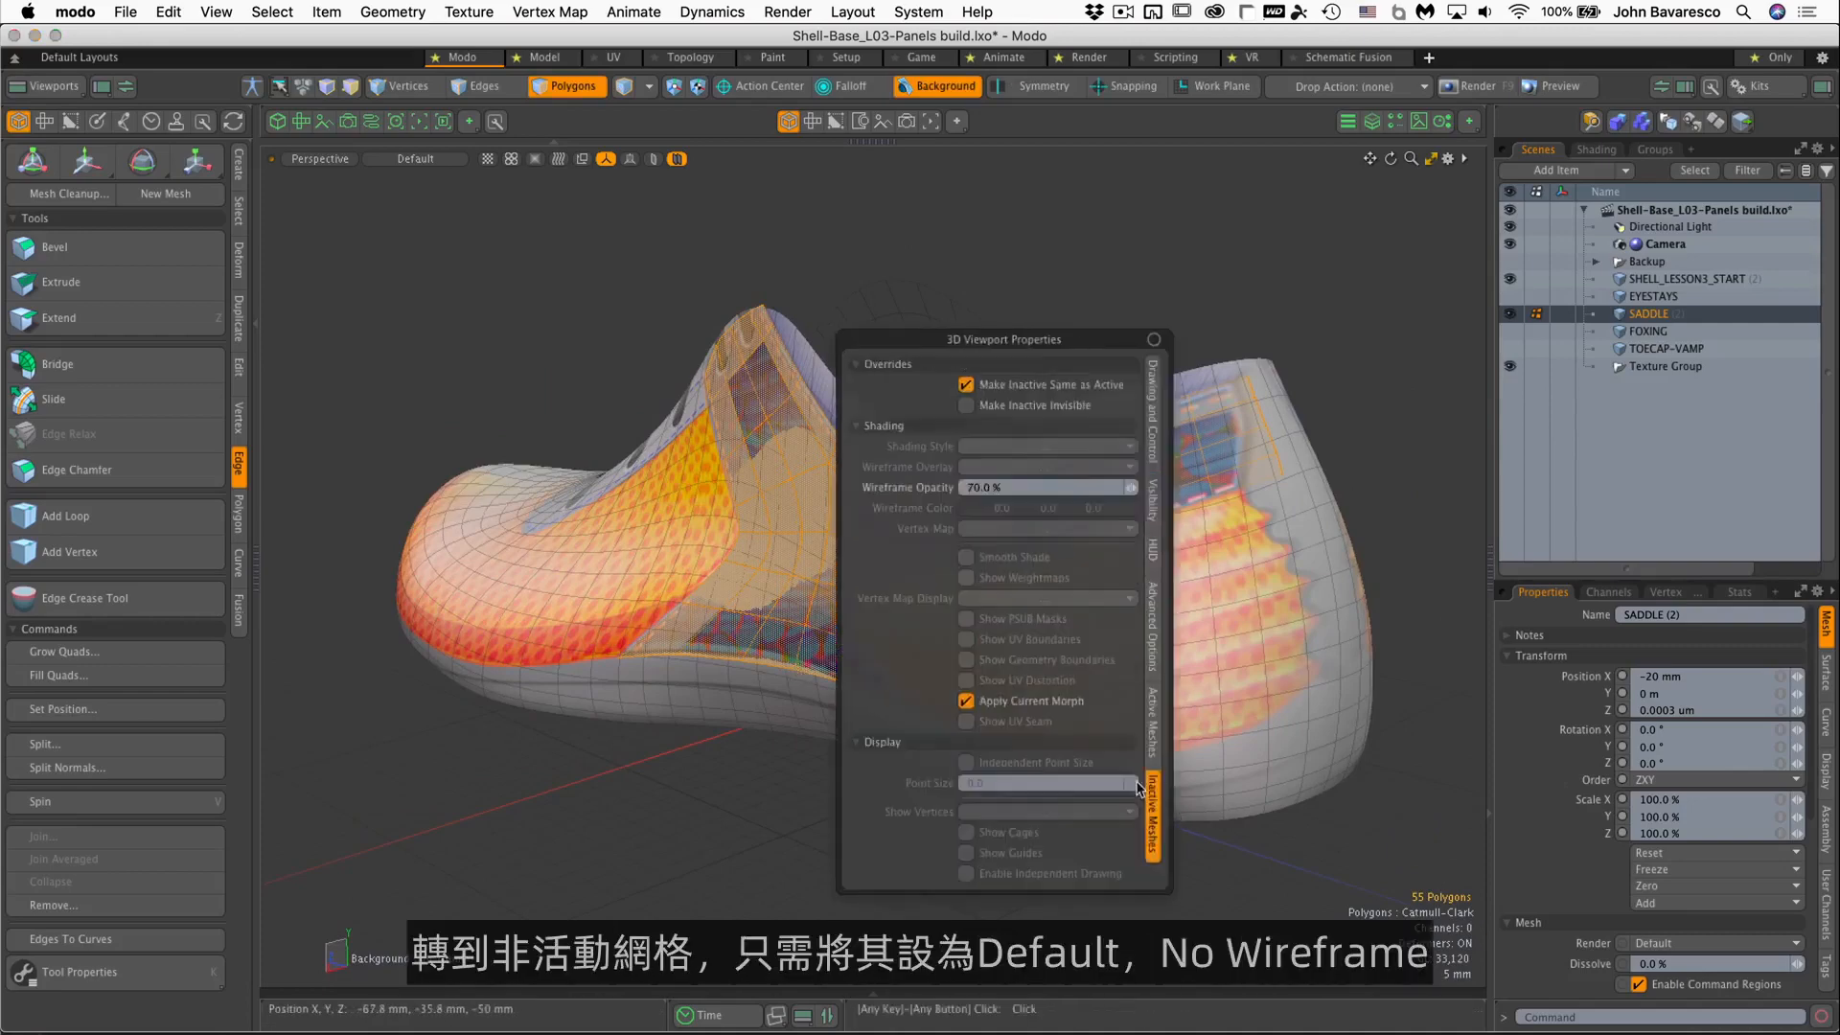
click(966, 385)
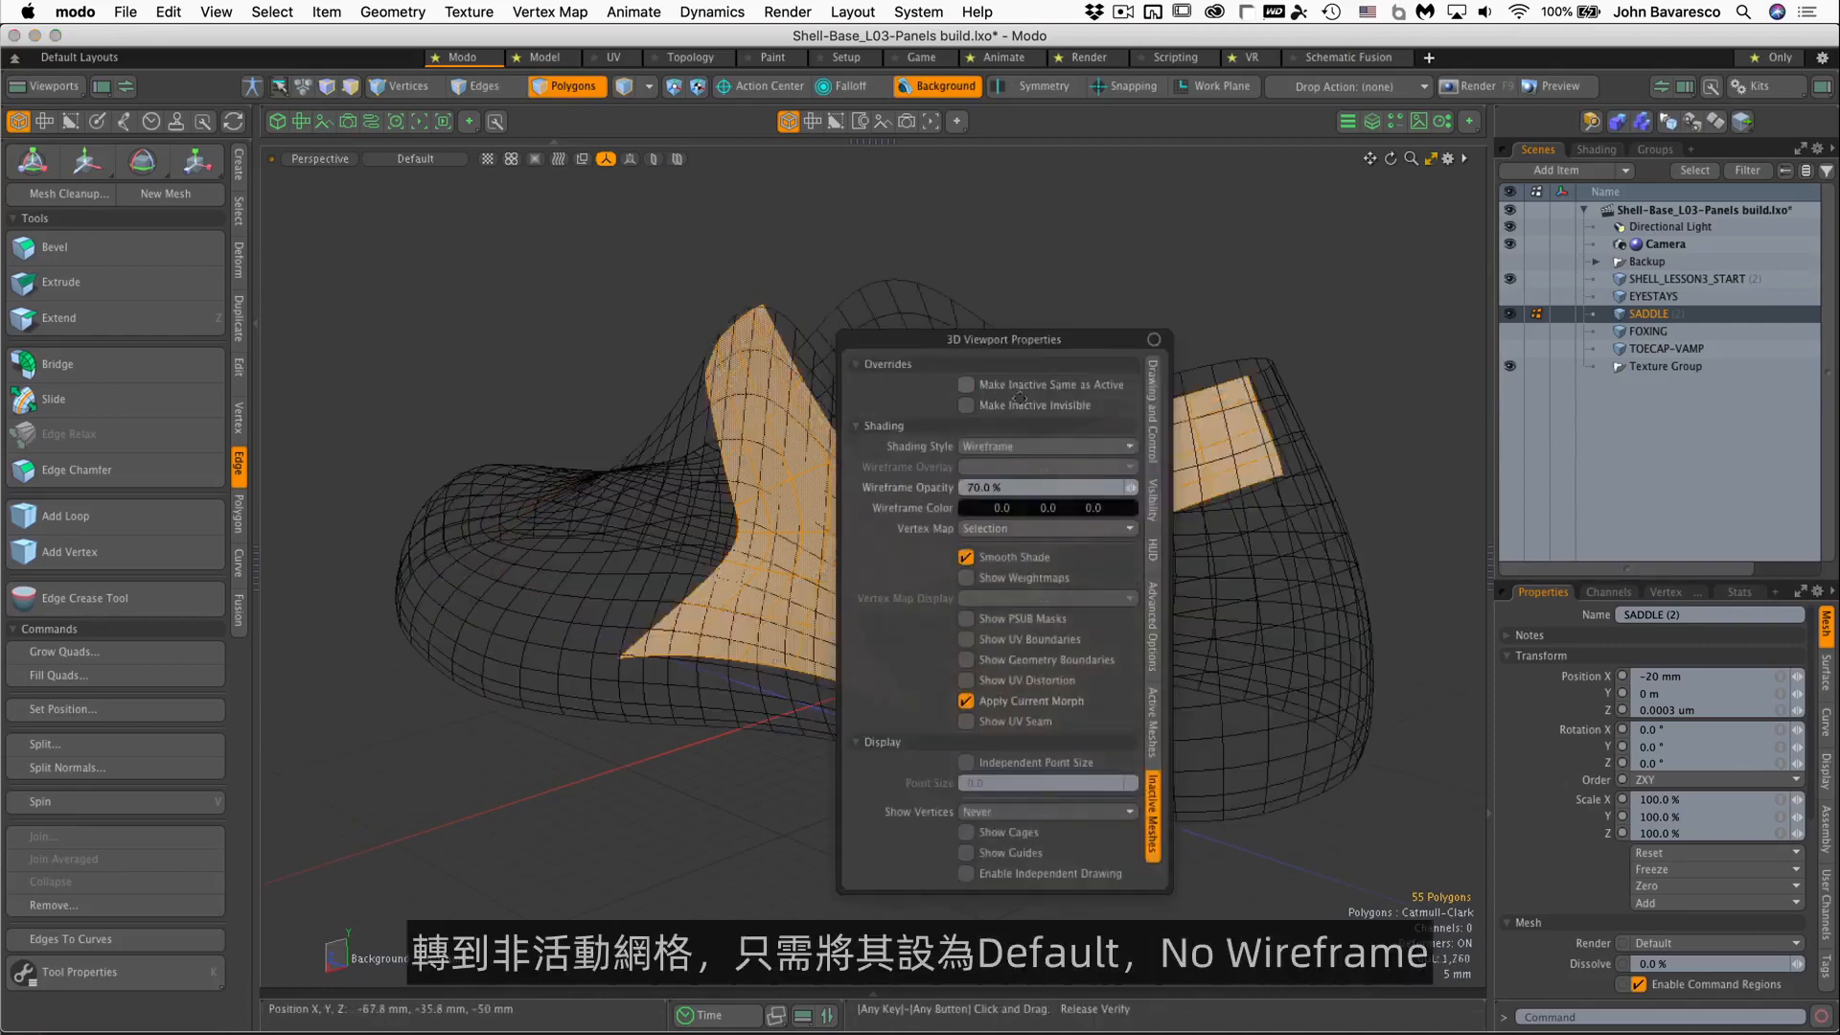
click(1033, 447)
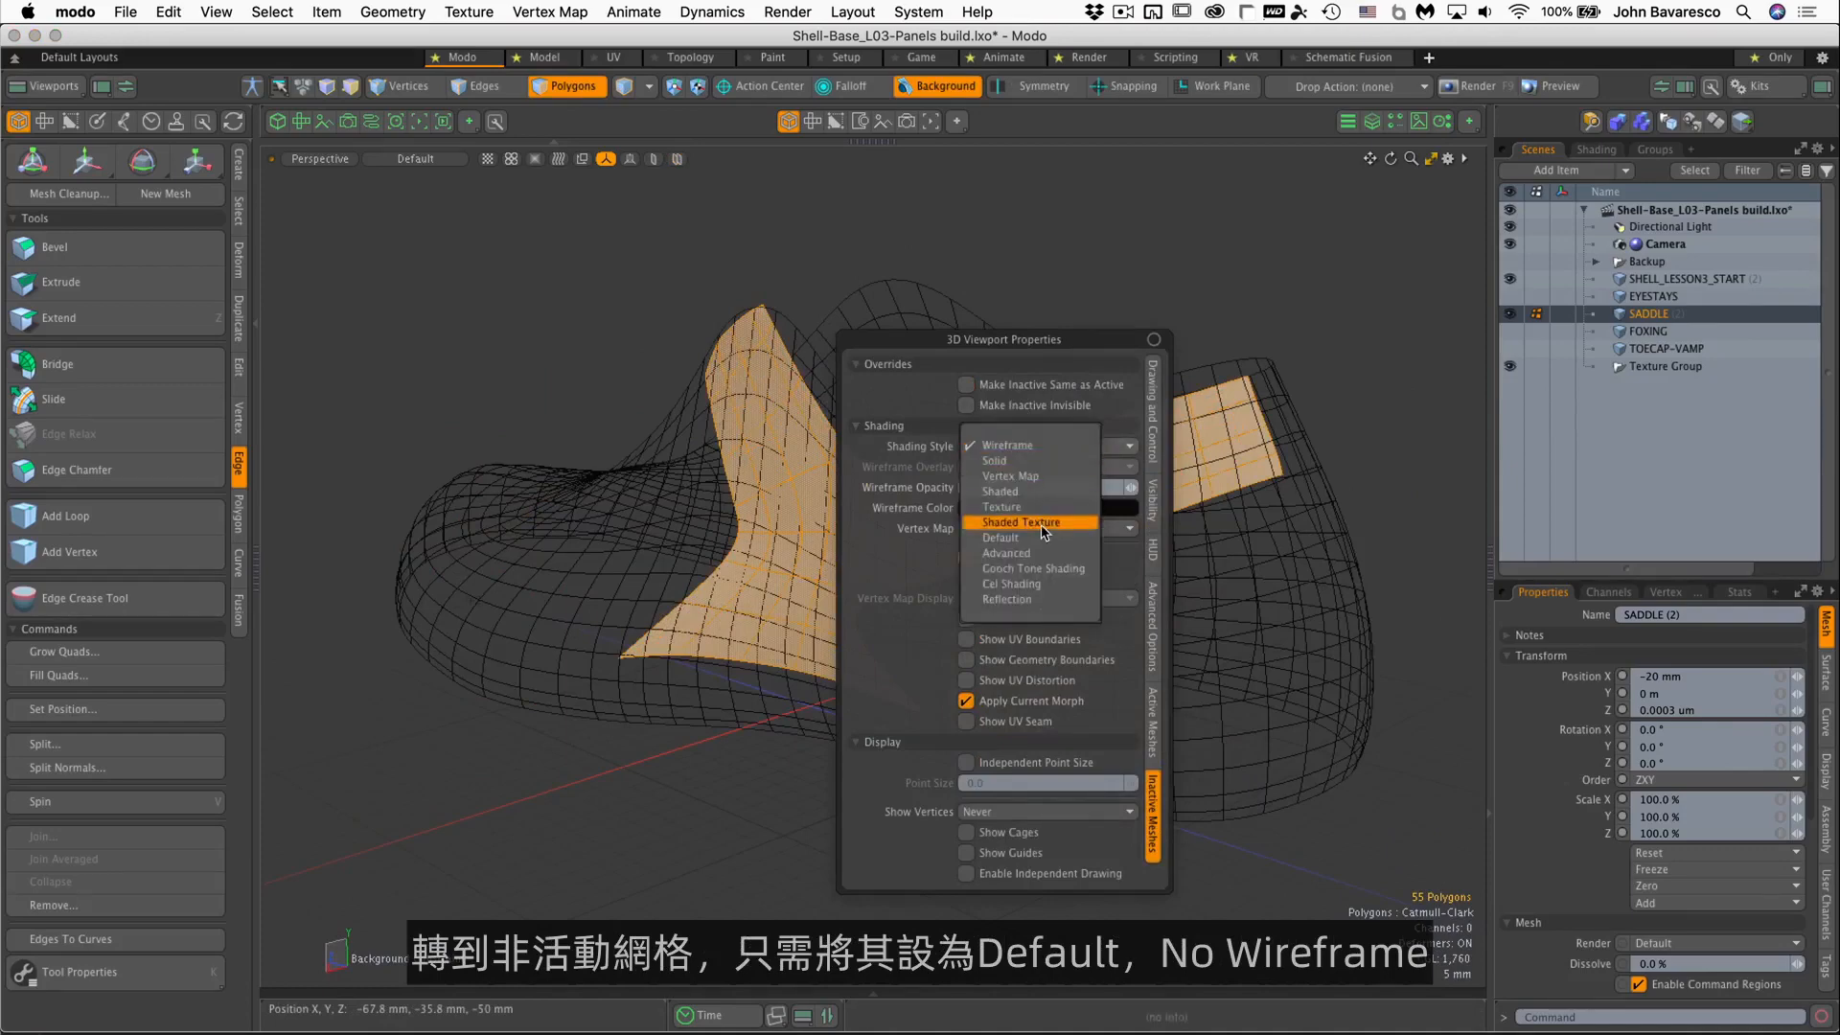
click(1043, 538)
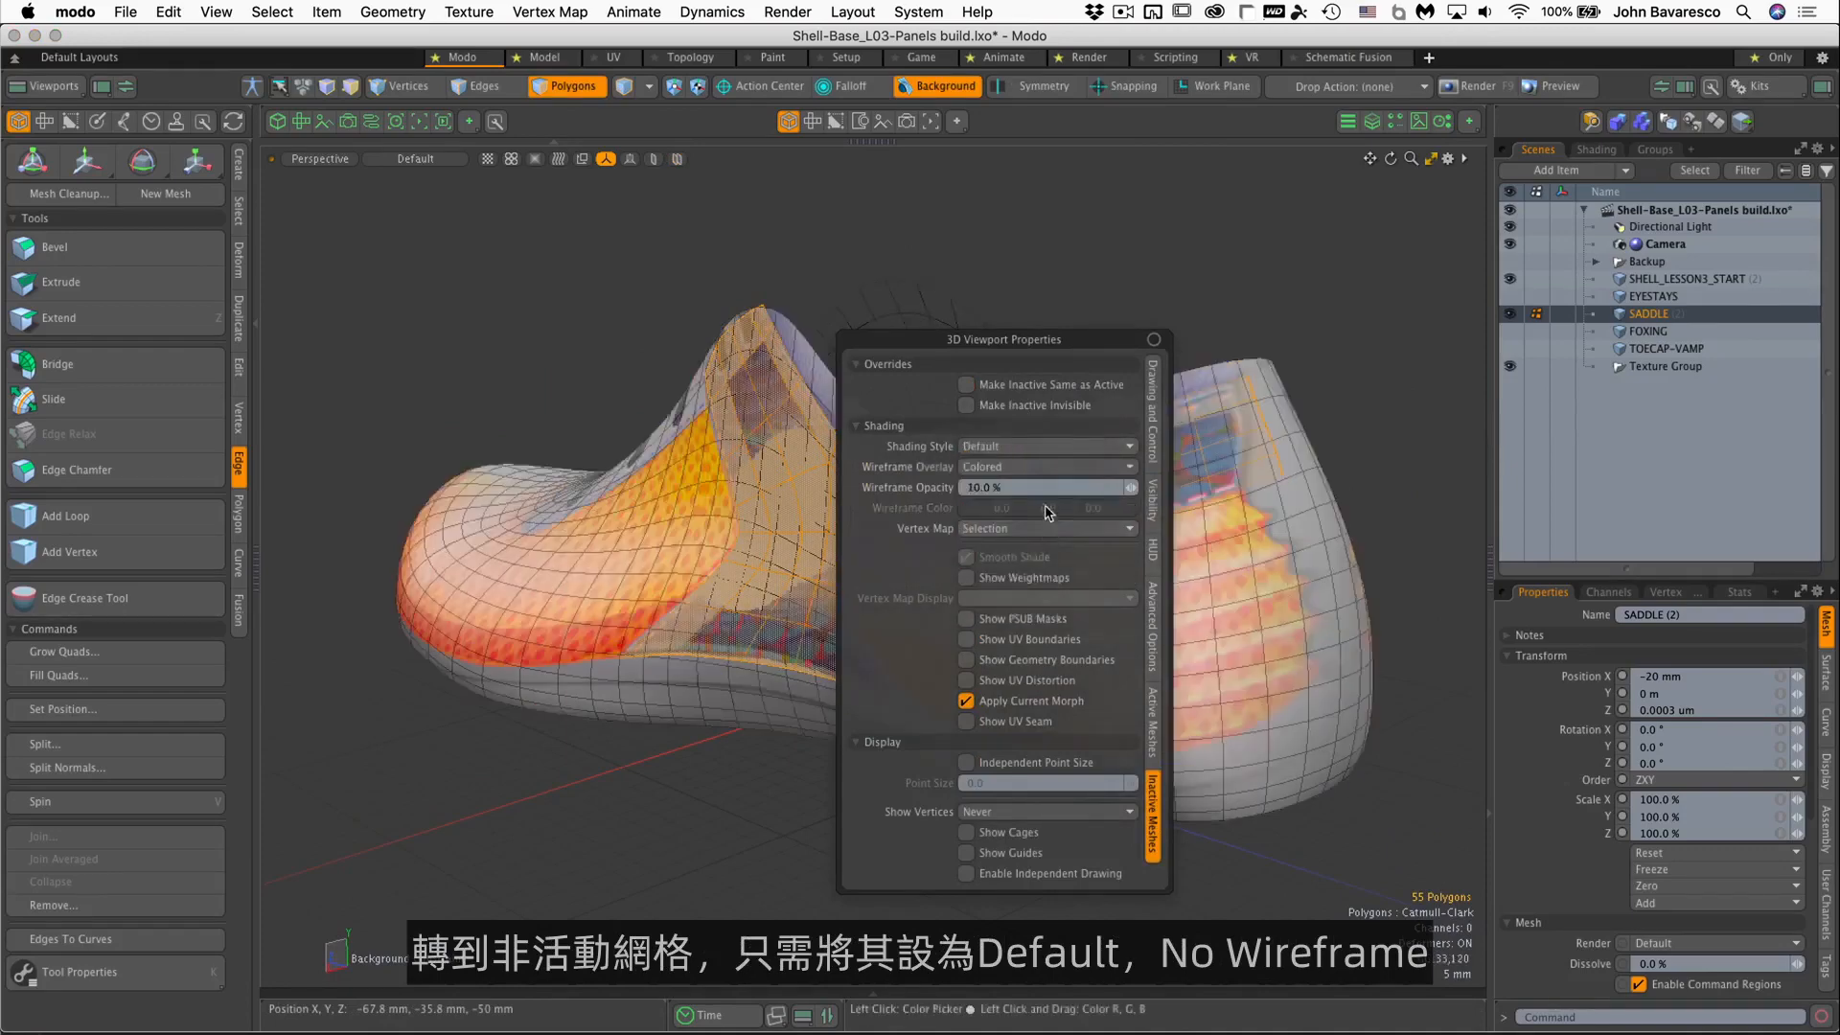
click(1045, 467)
click(1078, 371)
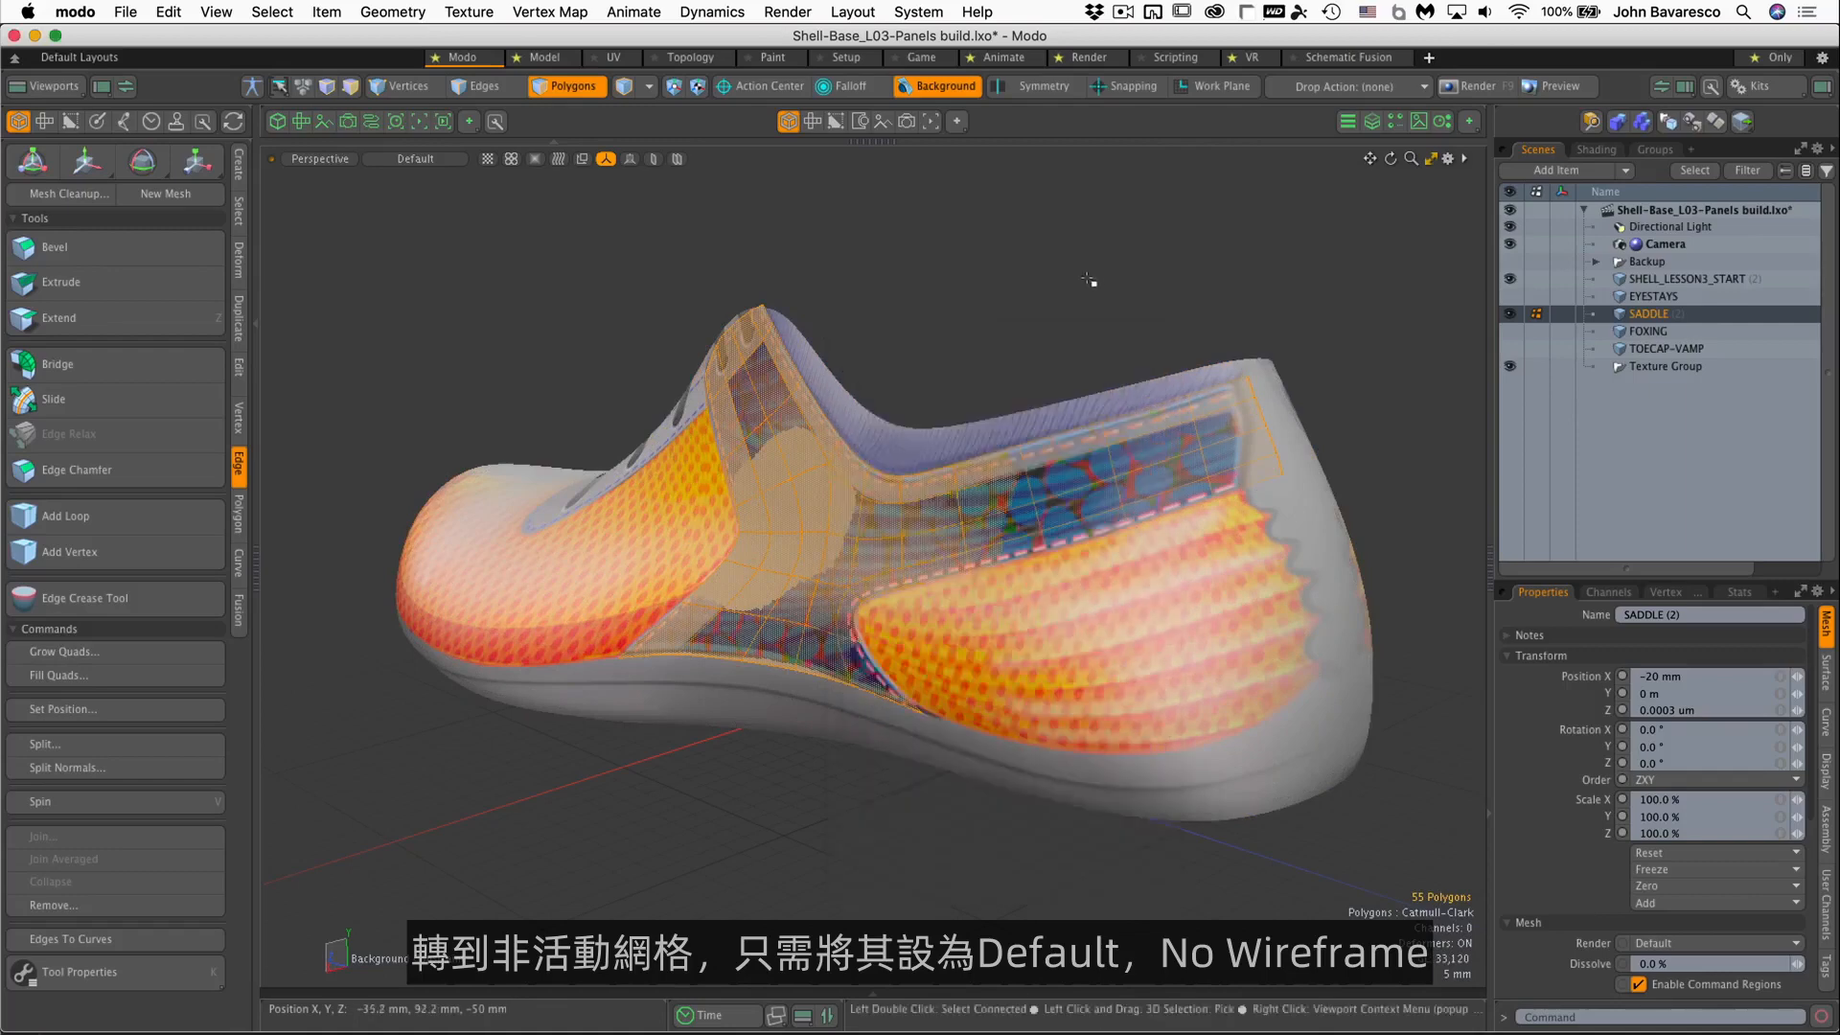
Mirror SADDLE as an item to the other side of the shoe, shifting the mirror plane so the copy sits just outside the surface
alt+drag(944, 618, 748, 715)
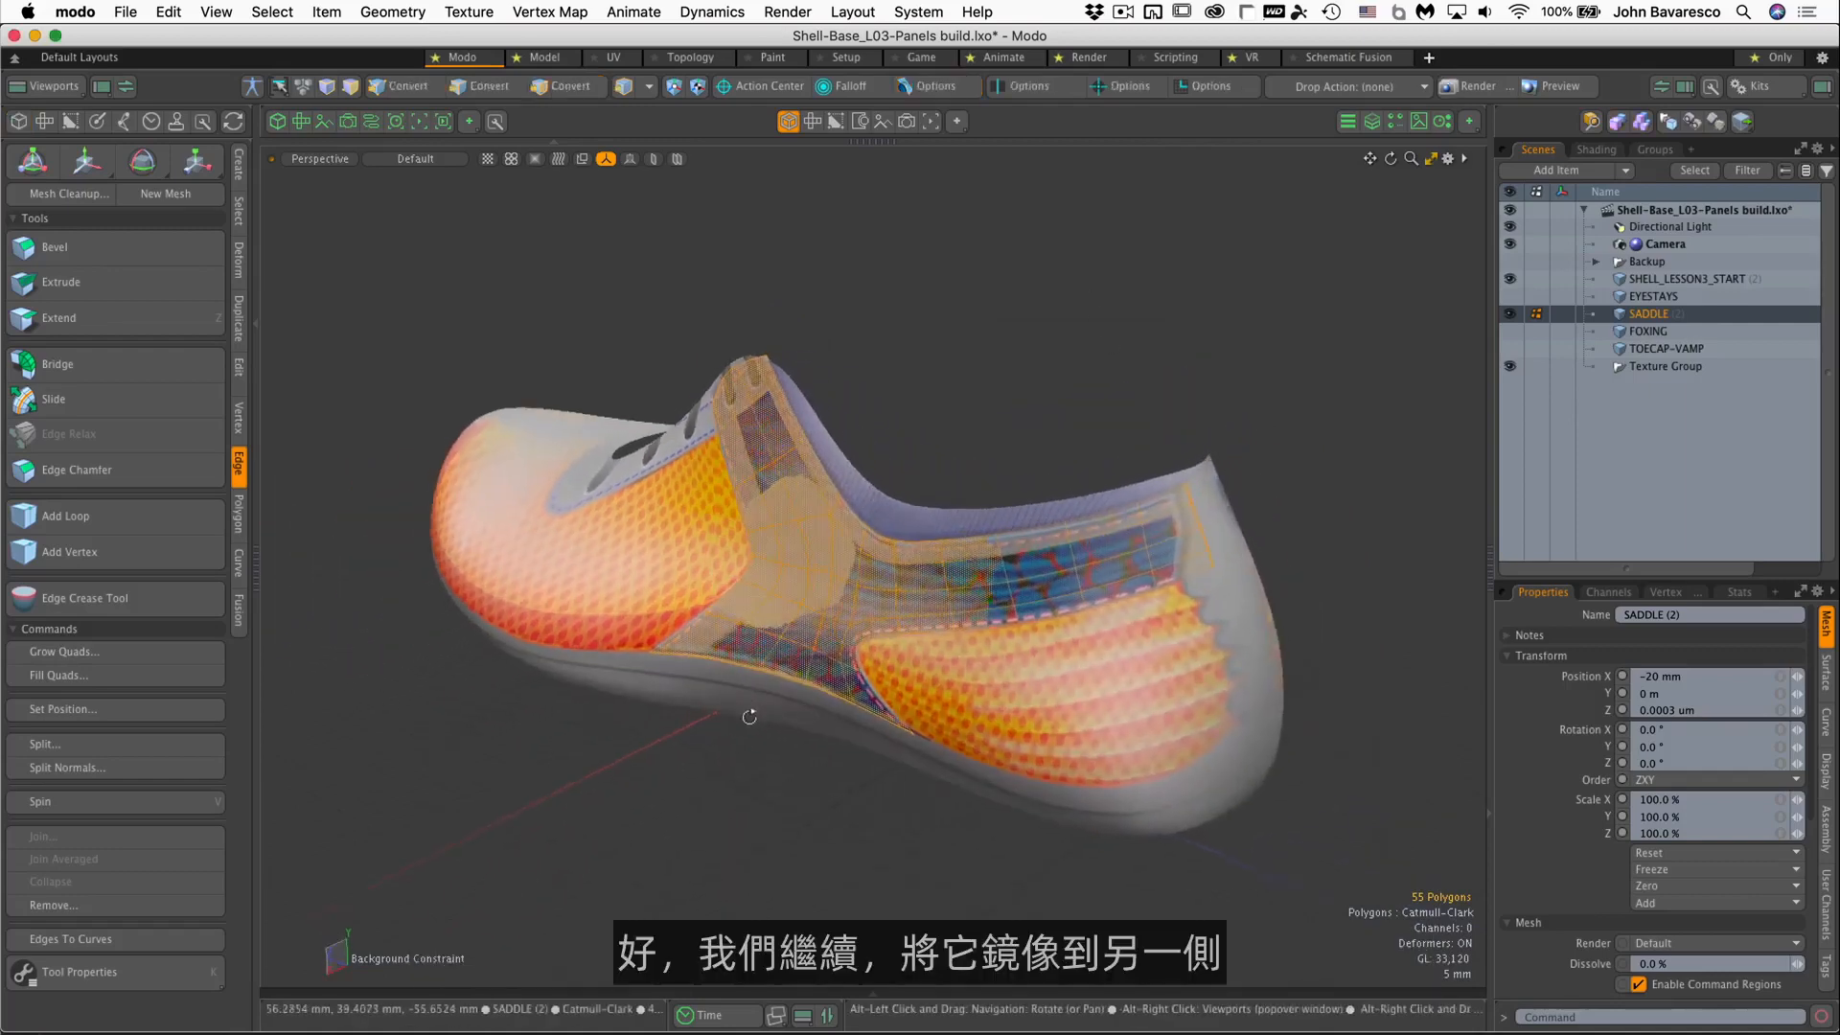
ctrl+alt+drag(1078, 602, 1016, 596)
ctrl+alt+drag(1016, 596, 994, 601)
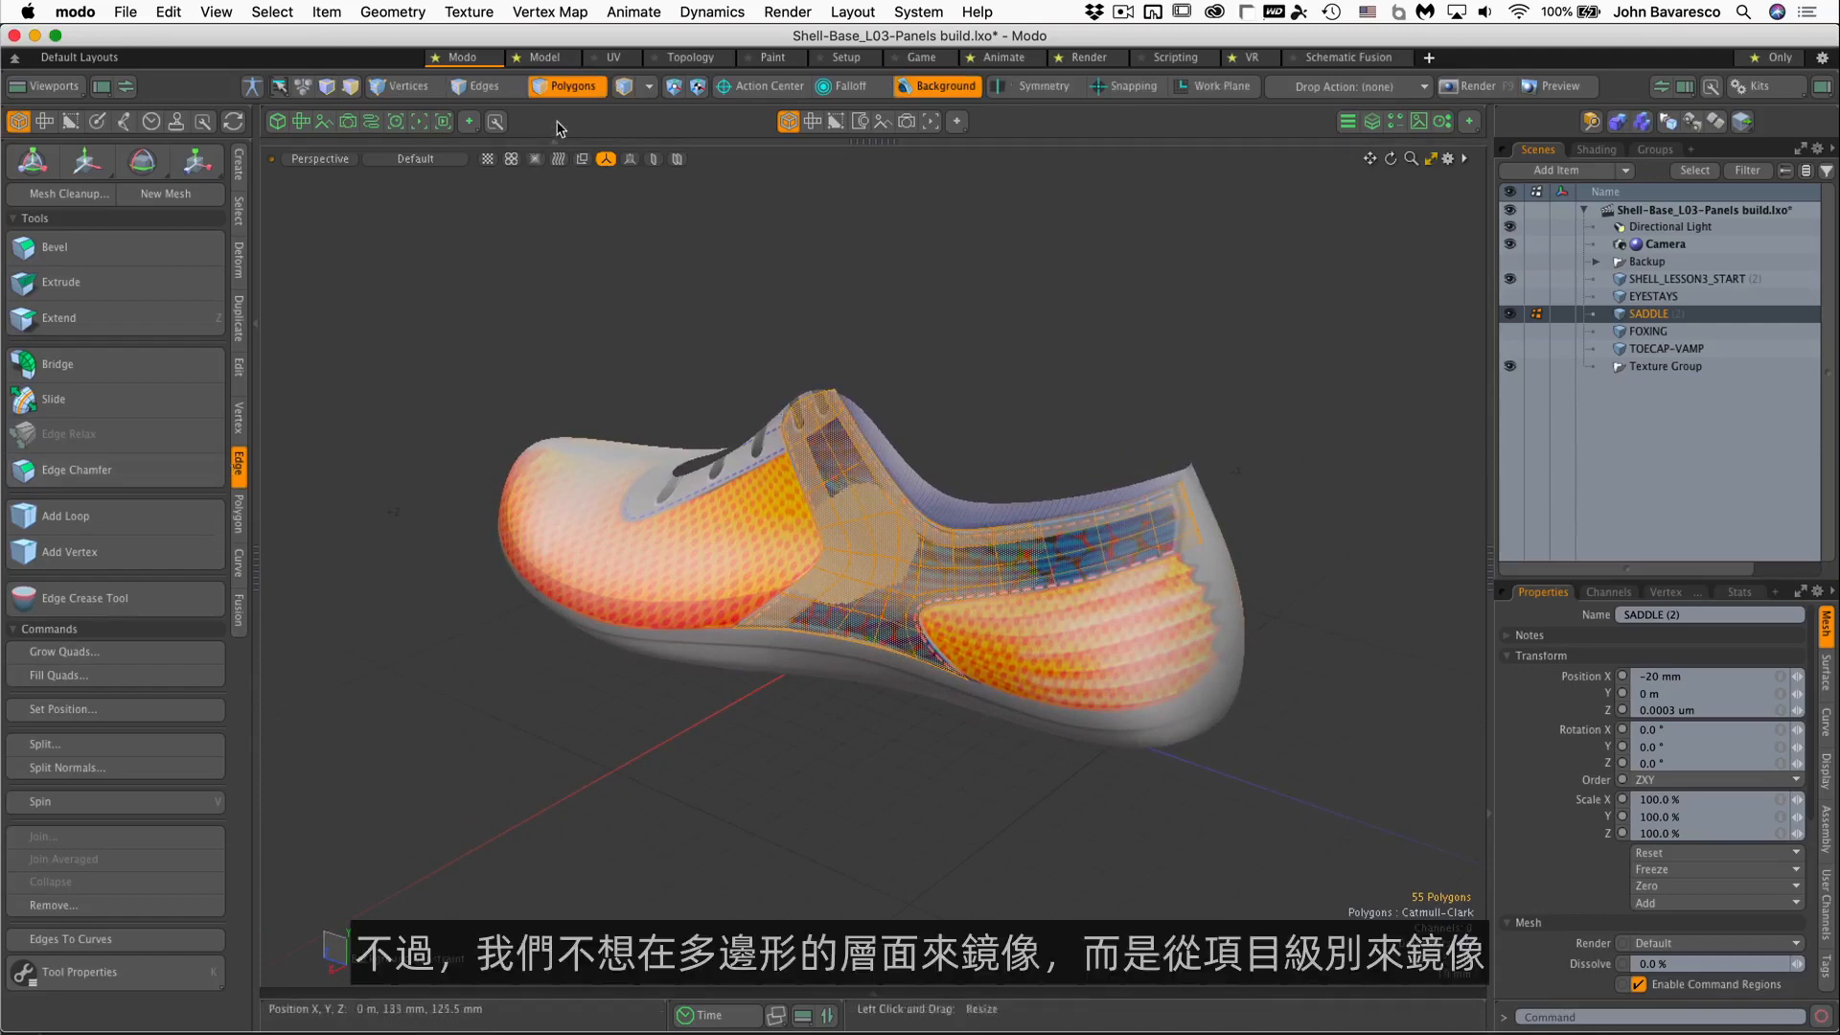
click(572, 93)
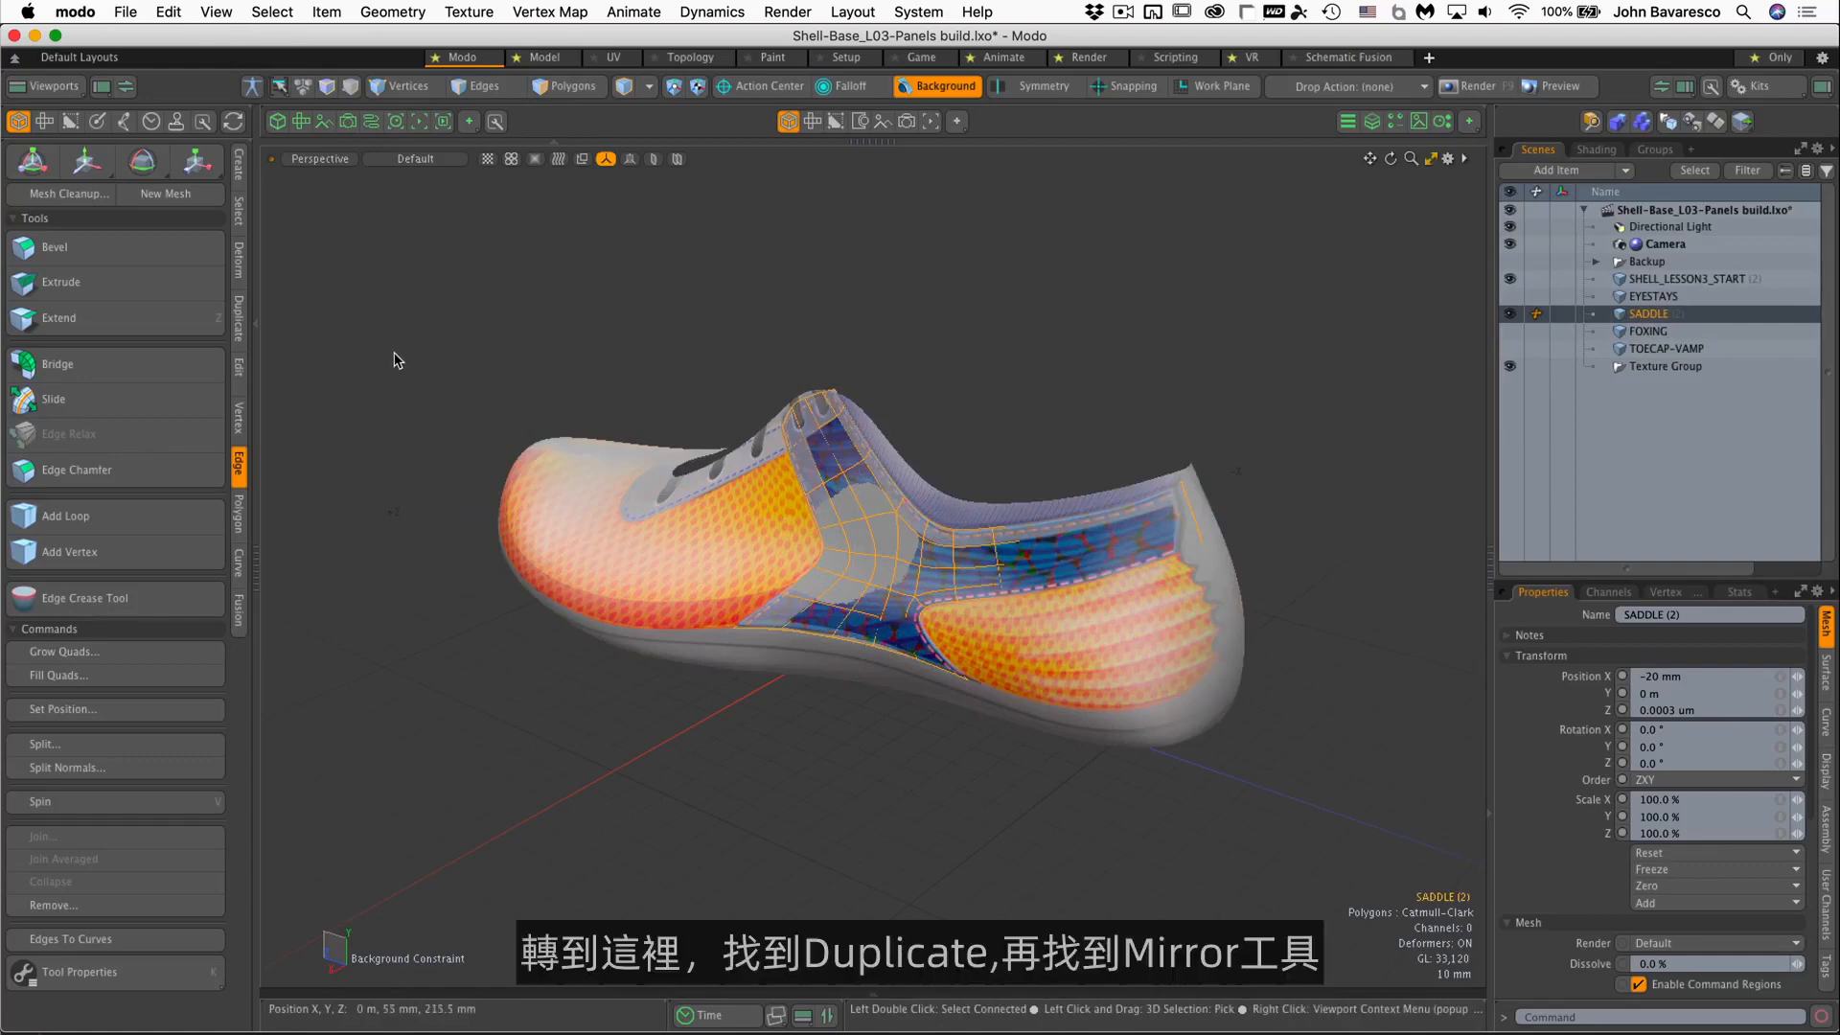
click(243, 320)
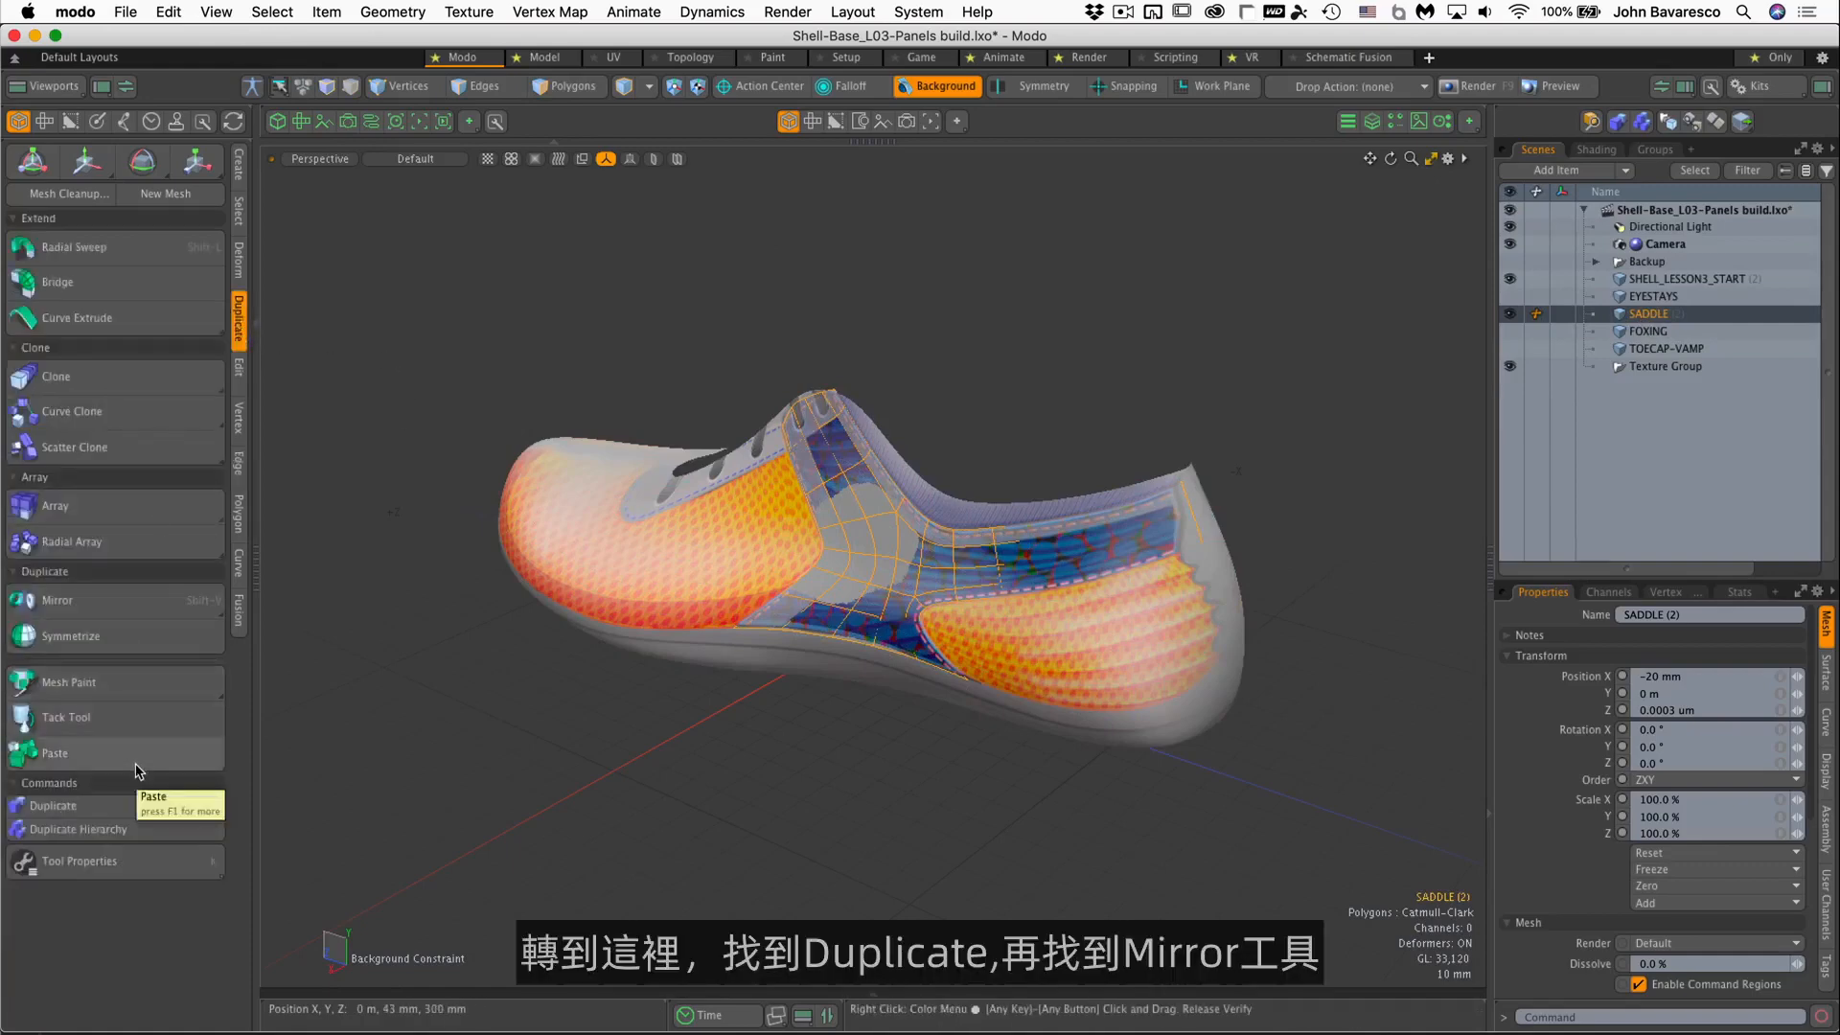
click(58, 600)
alt+drag(772, 556, 873, 714)
click(947, 538)
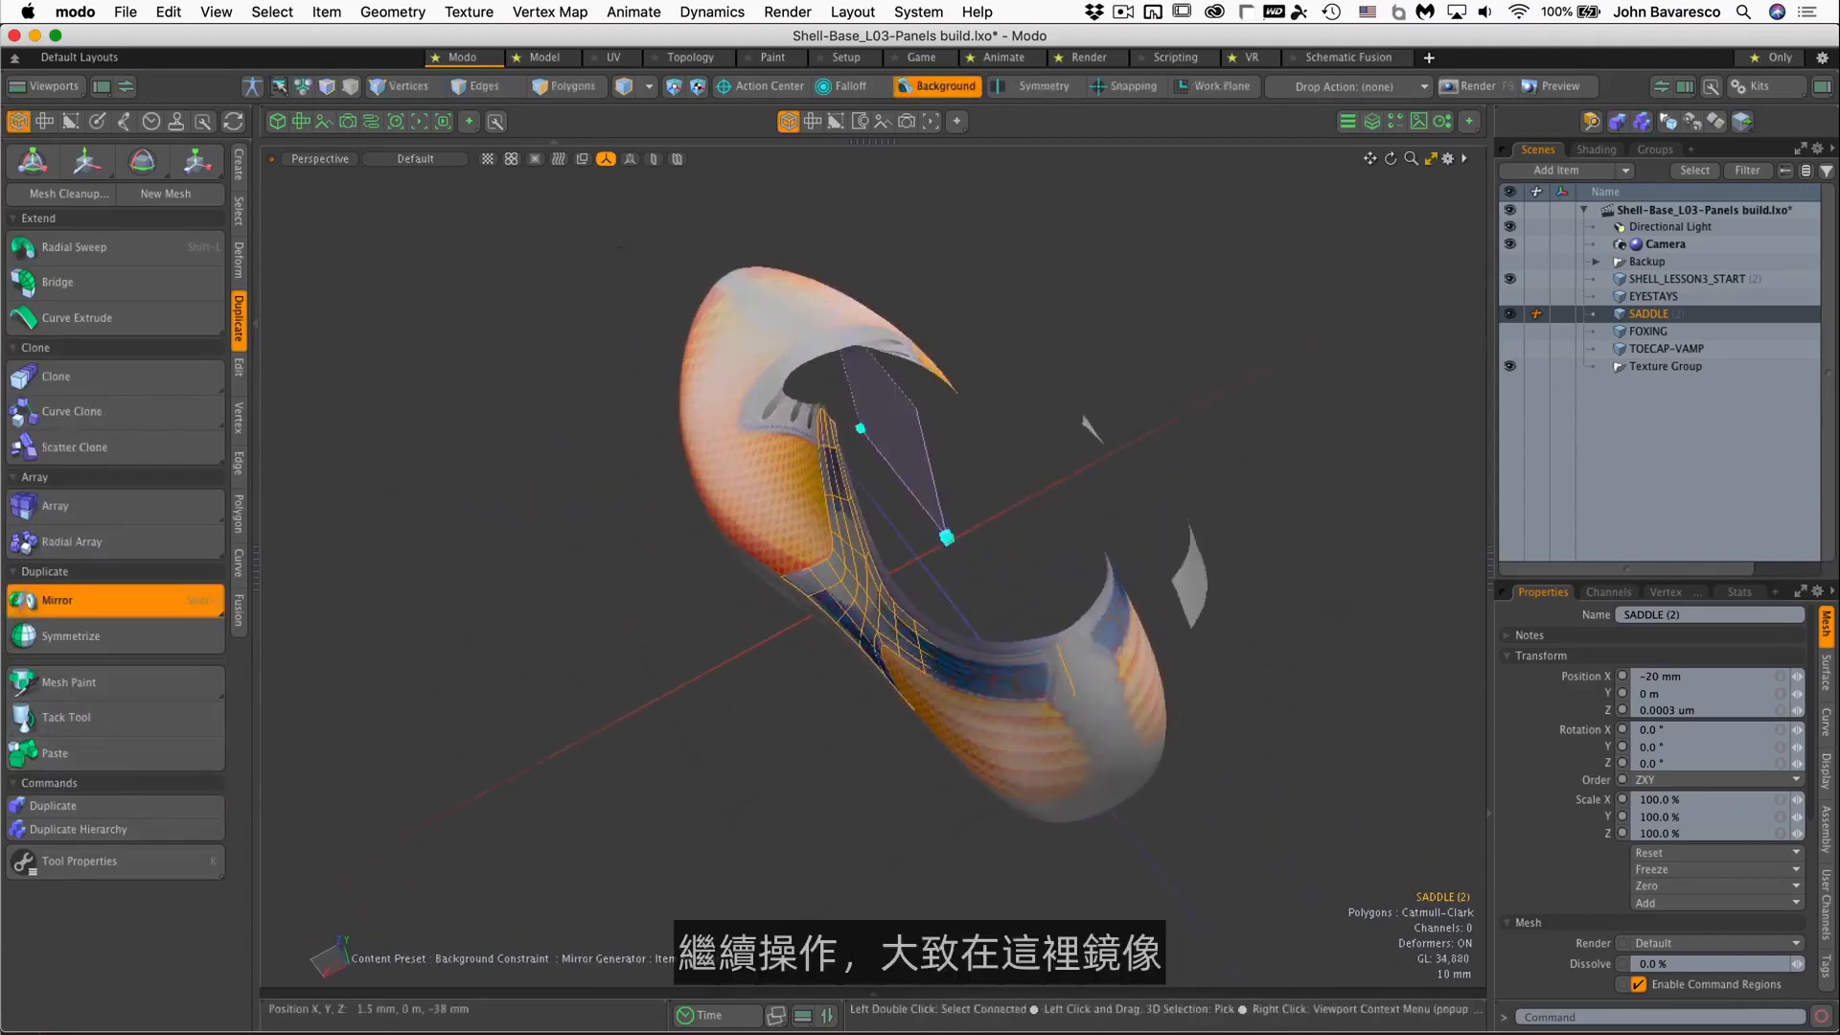
alt+drag(947, 537, 997, 502)
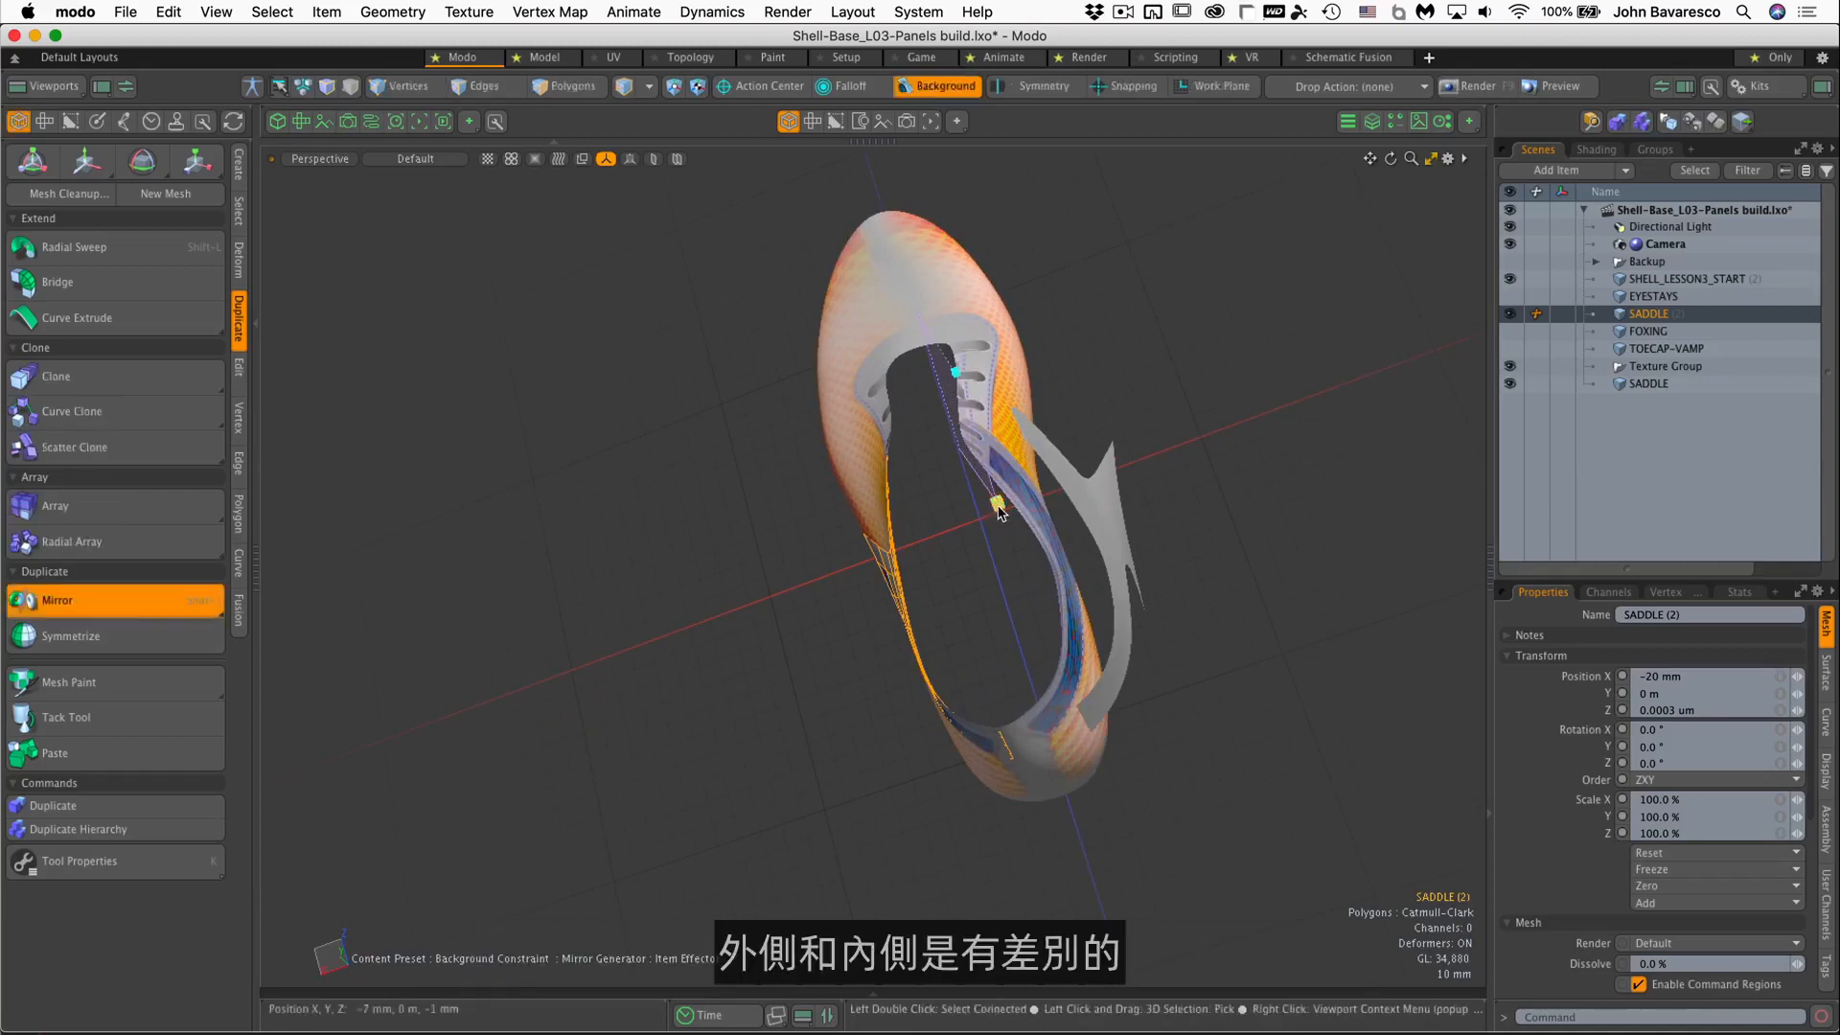
drag(998, 506, 1046, 506)
key(q)
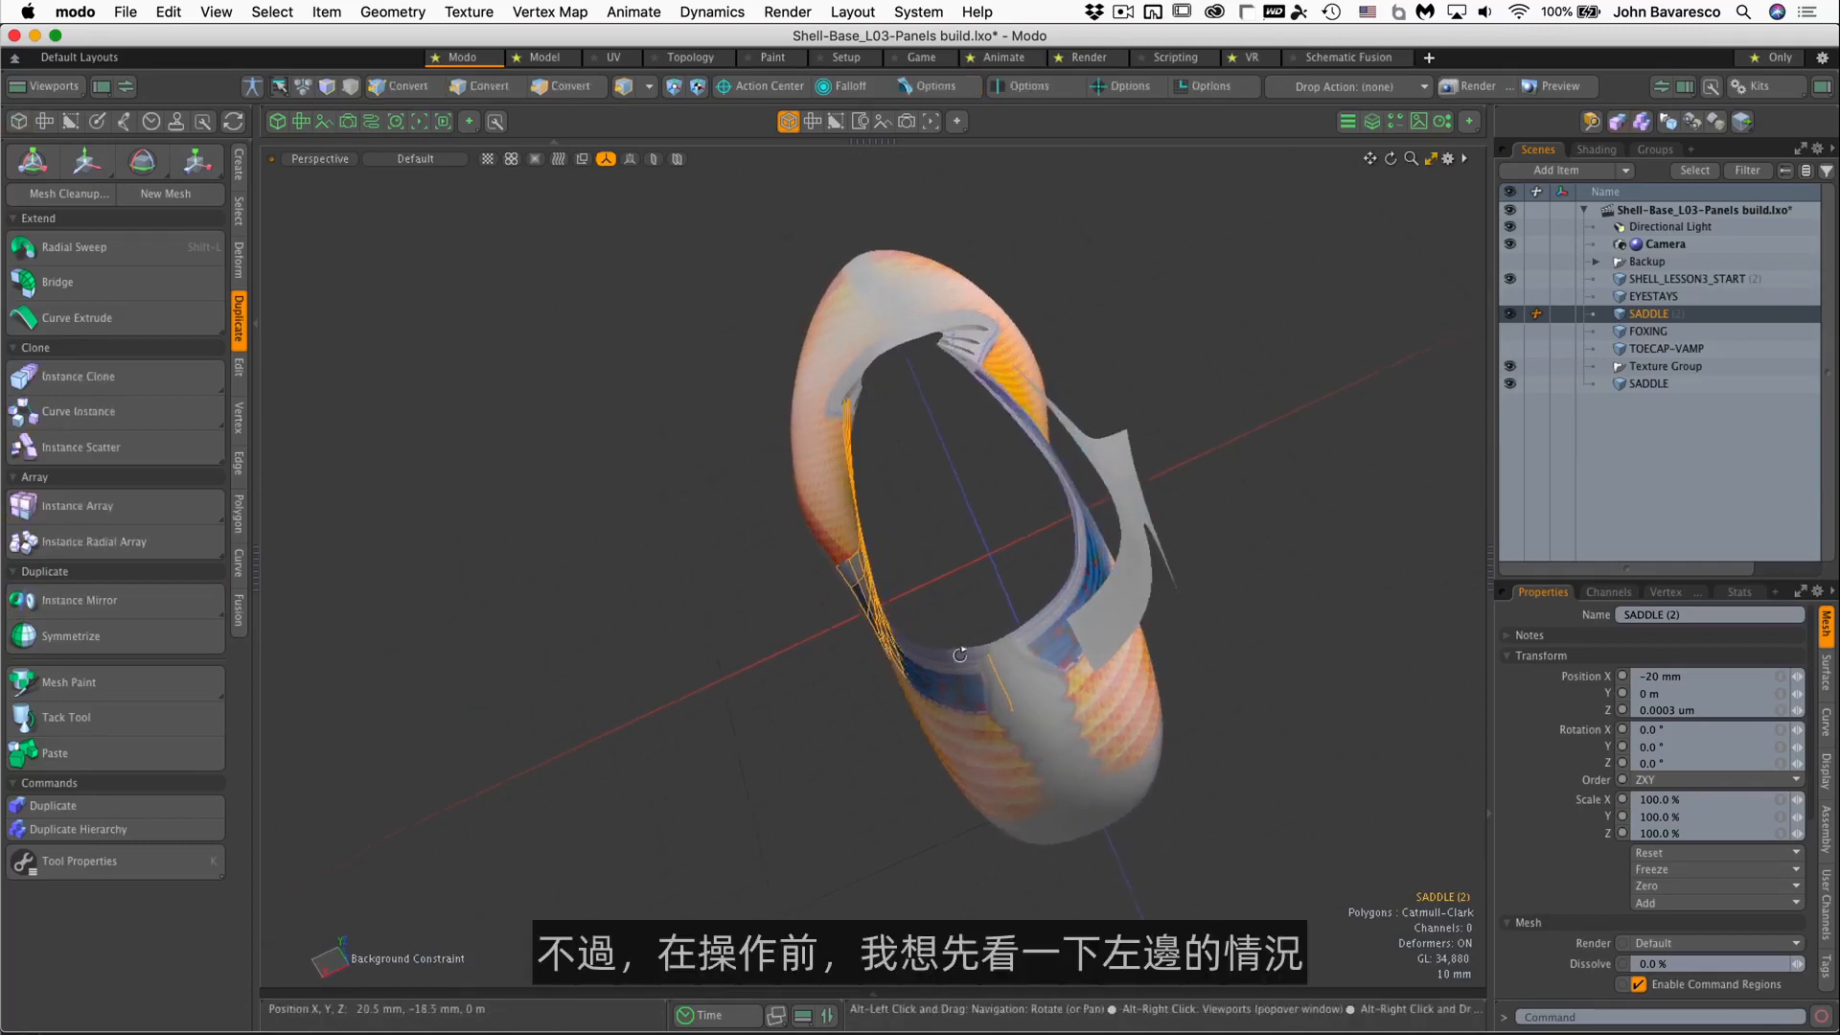
Show the shoe in the Left view and select the mirrored SADDLE item to check its edges against the shoe's outline
key(ctrl+space)
click(887, 666)
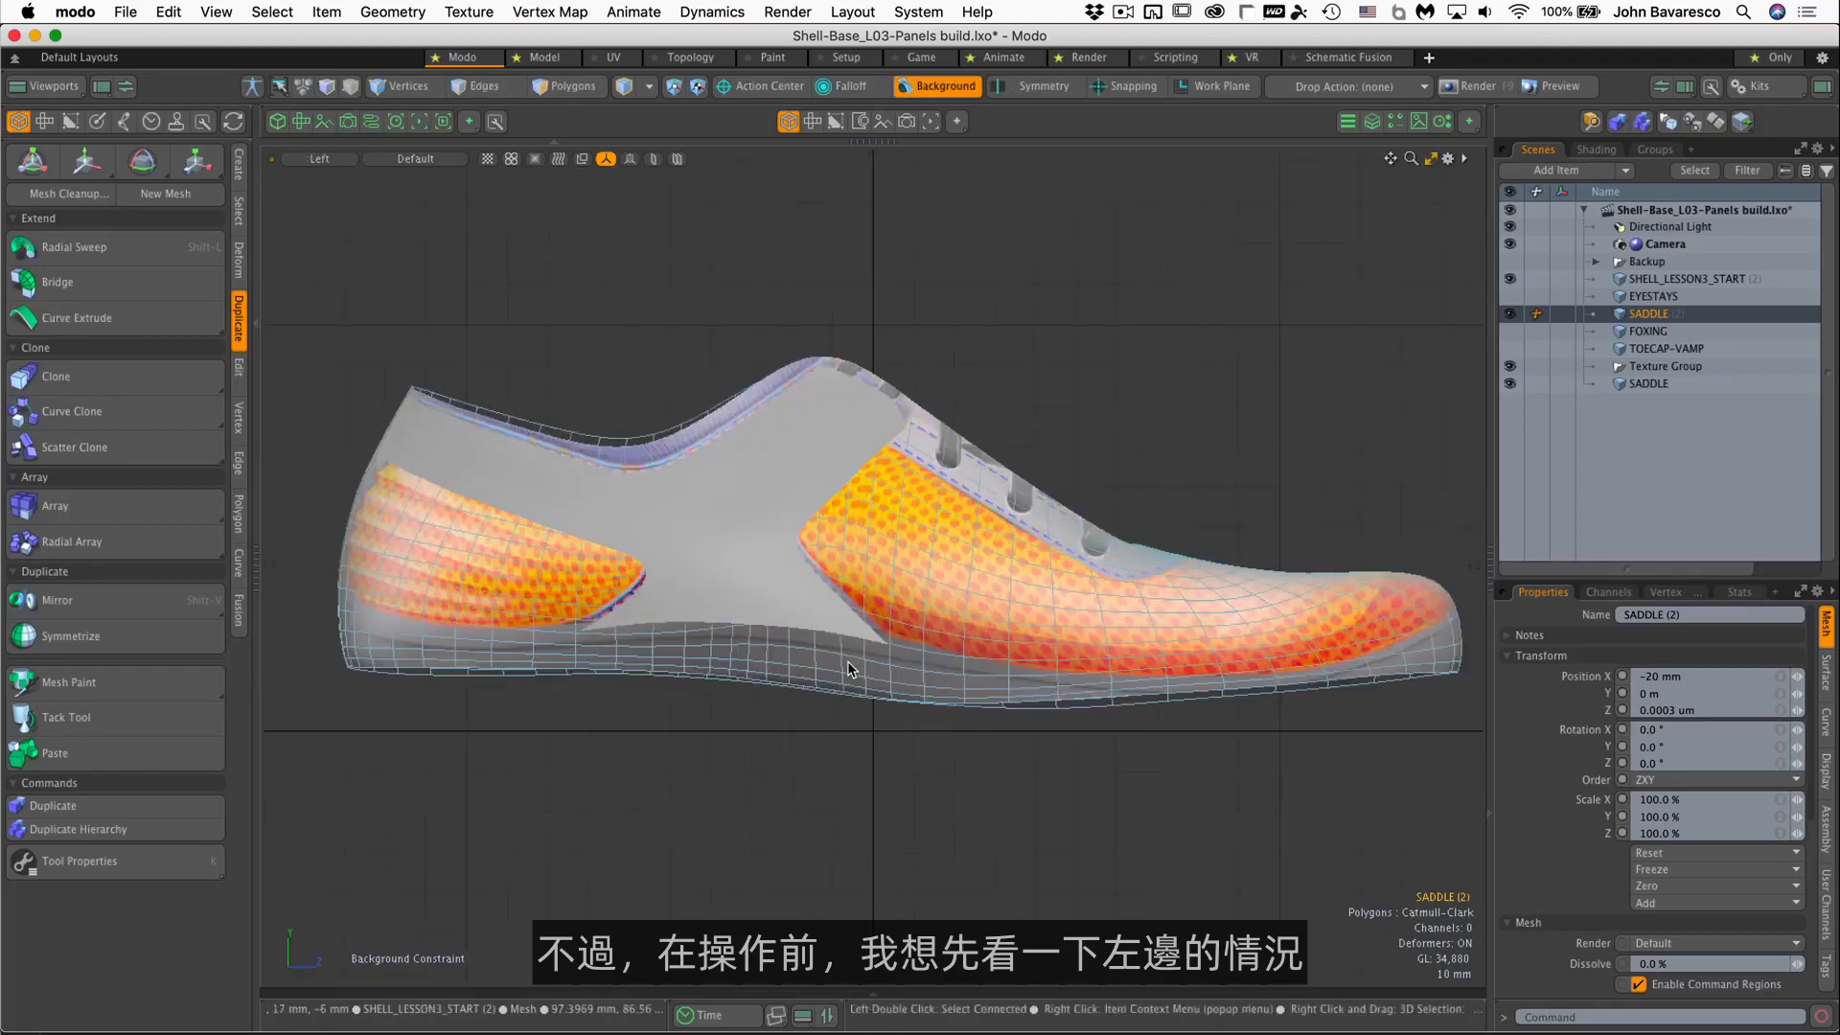
click(747, 539)
scroll(794, 563, up, 3)
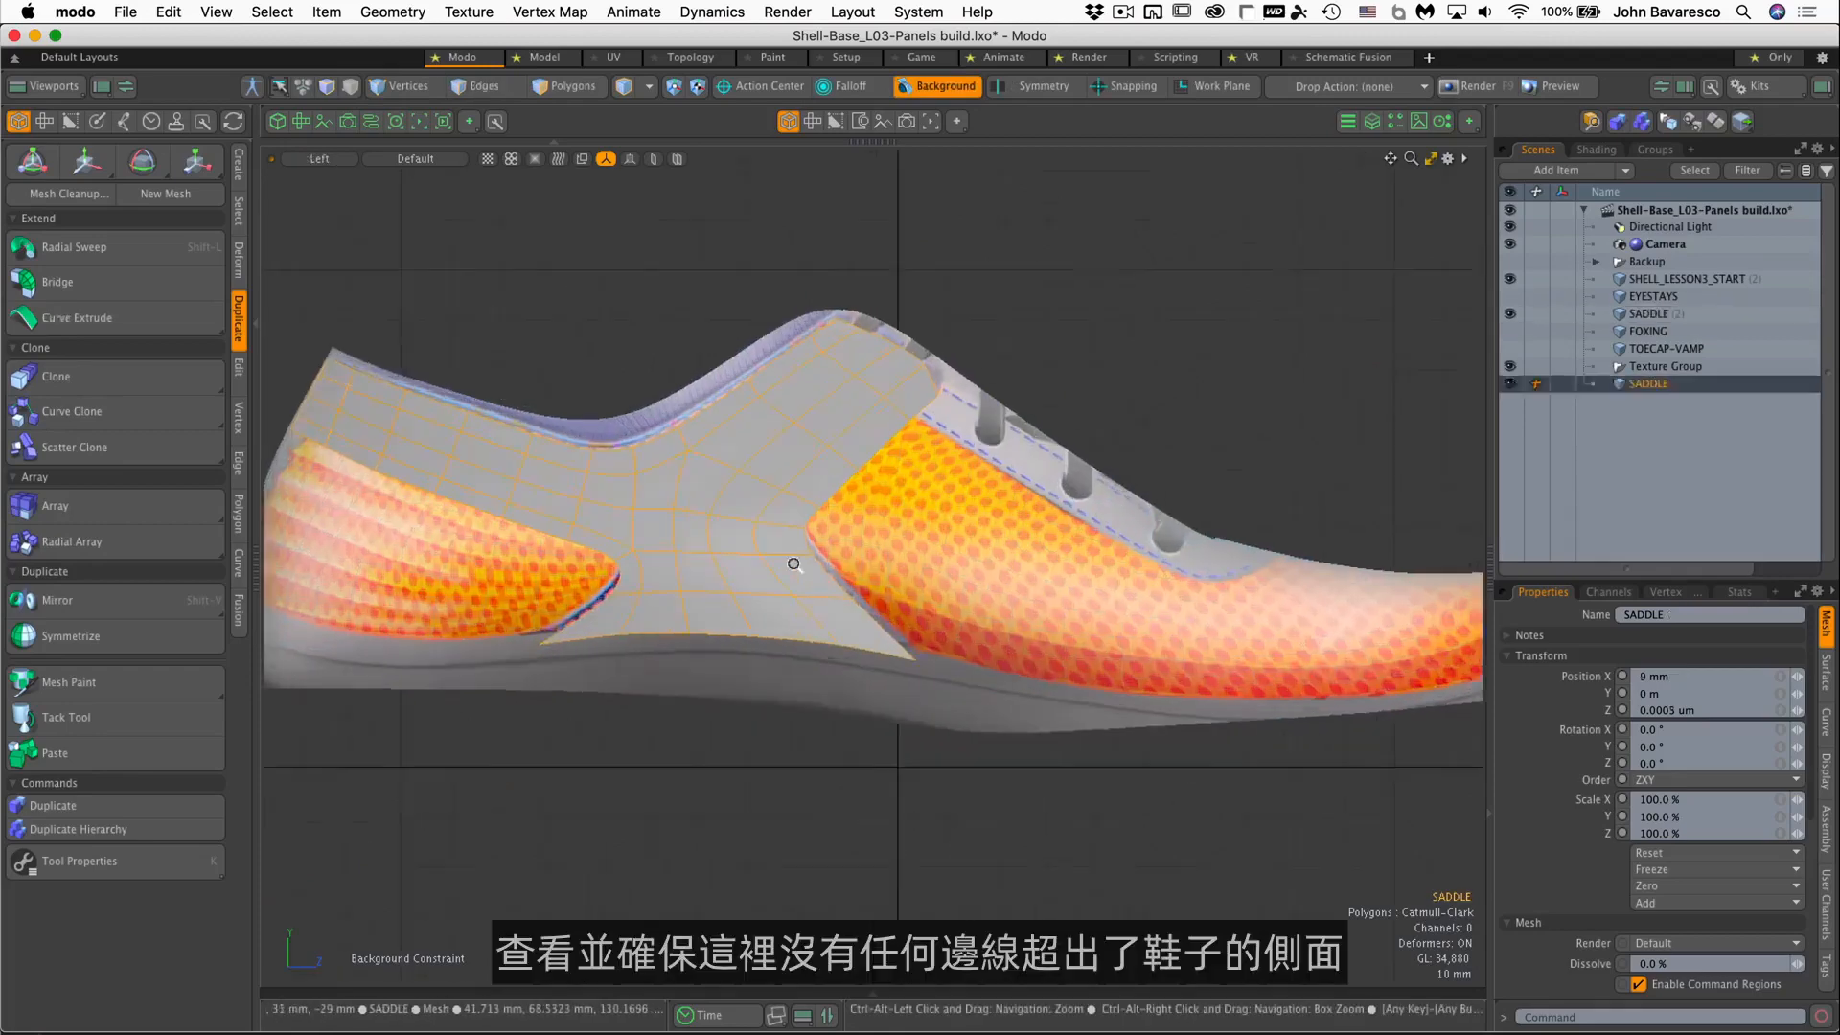
alt+drag(797, 563, 1004, 646)
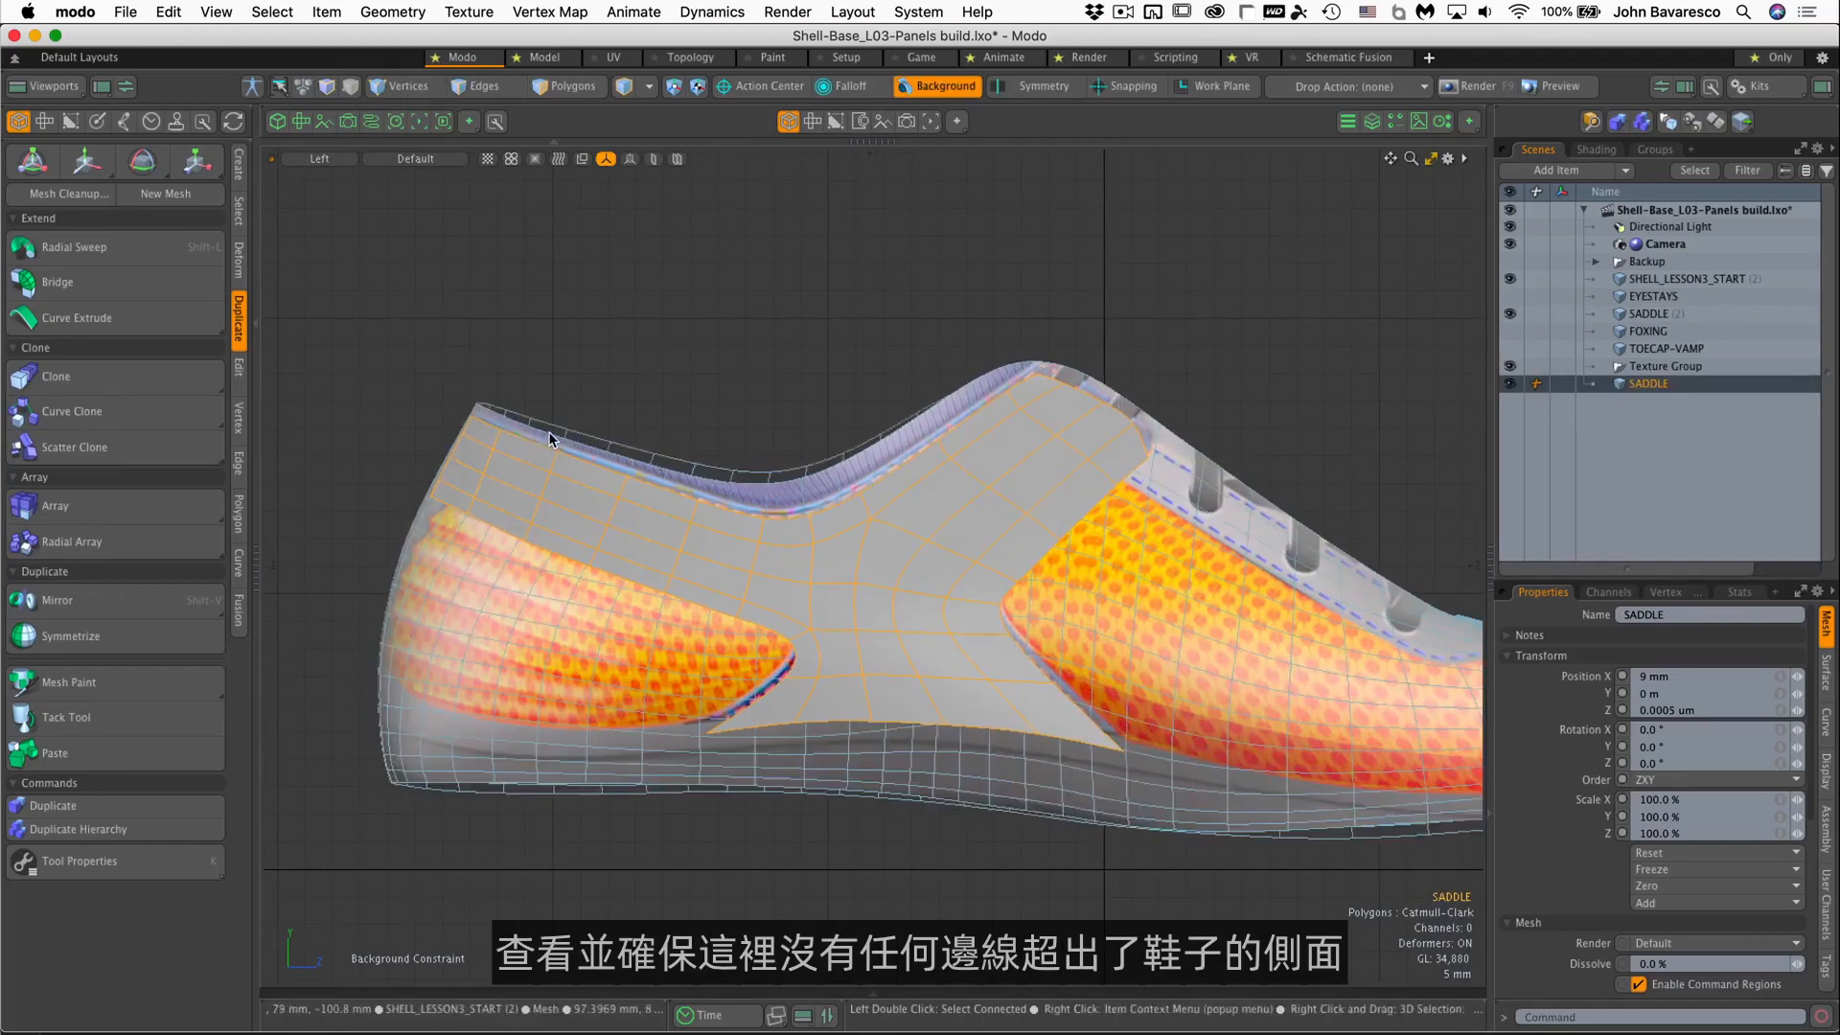
scroll(821, 567, down, 3)
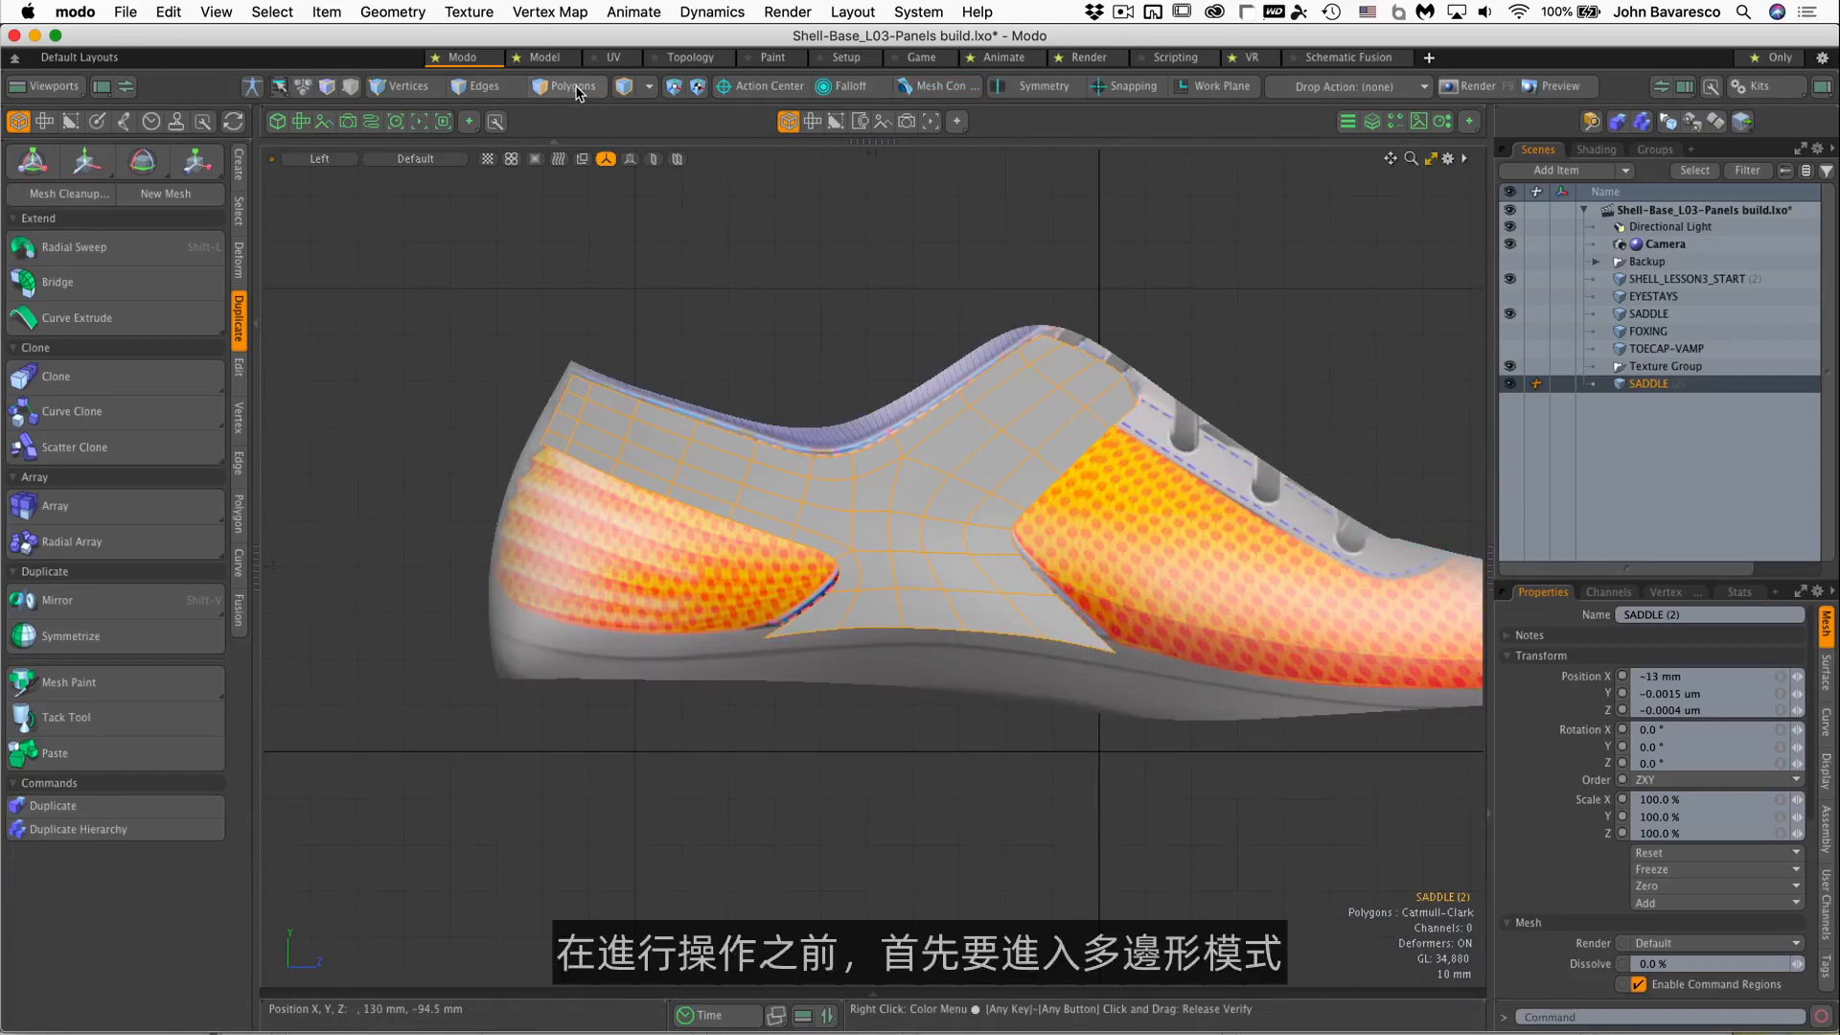
Using Element Move in polygon mode, nudge the mirrored SADDLE's lower rear edge onto the heel window's design line in the Left view
scroll(753, 489, up, 3)
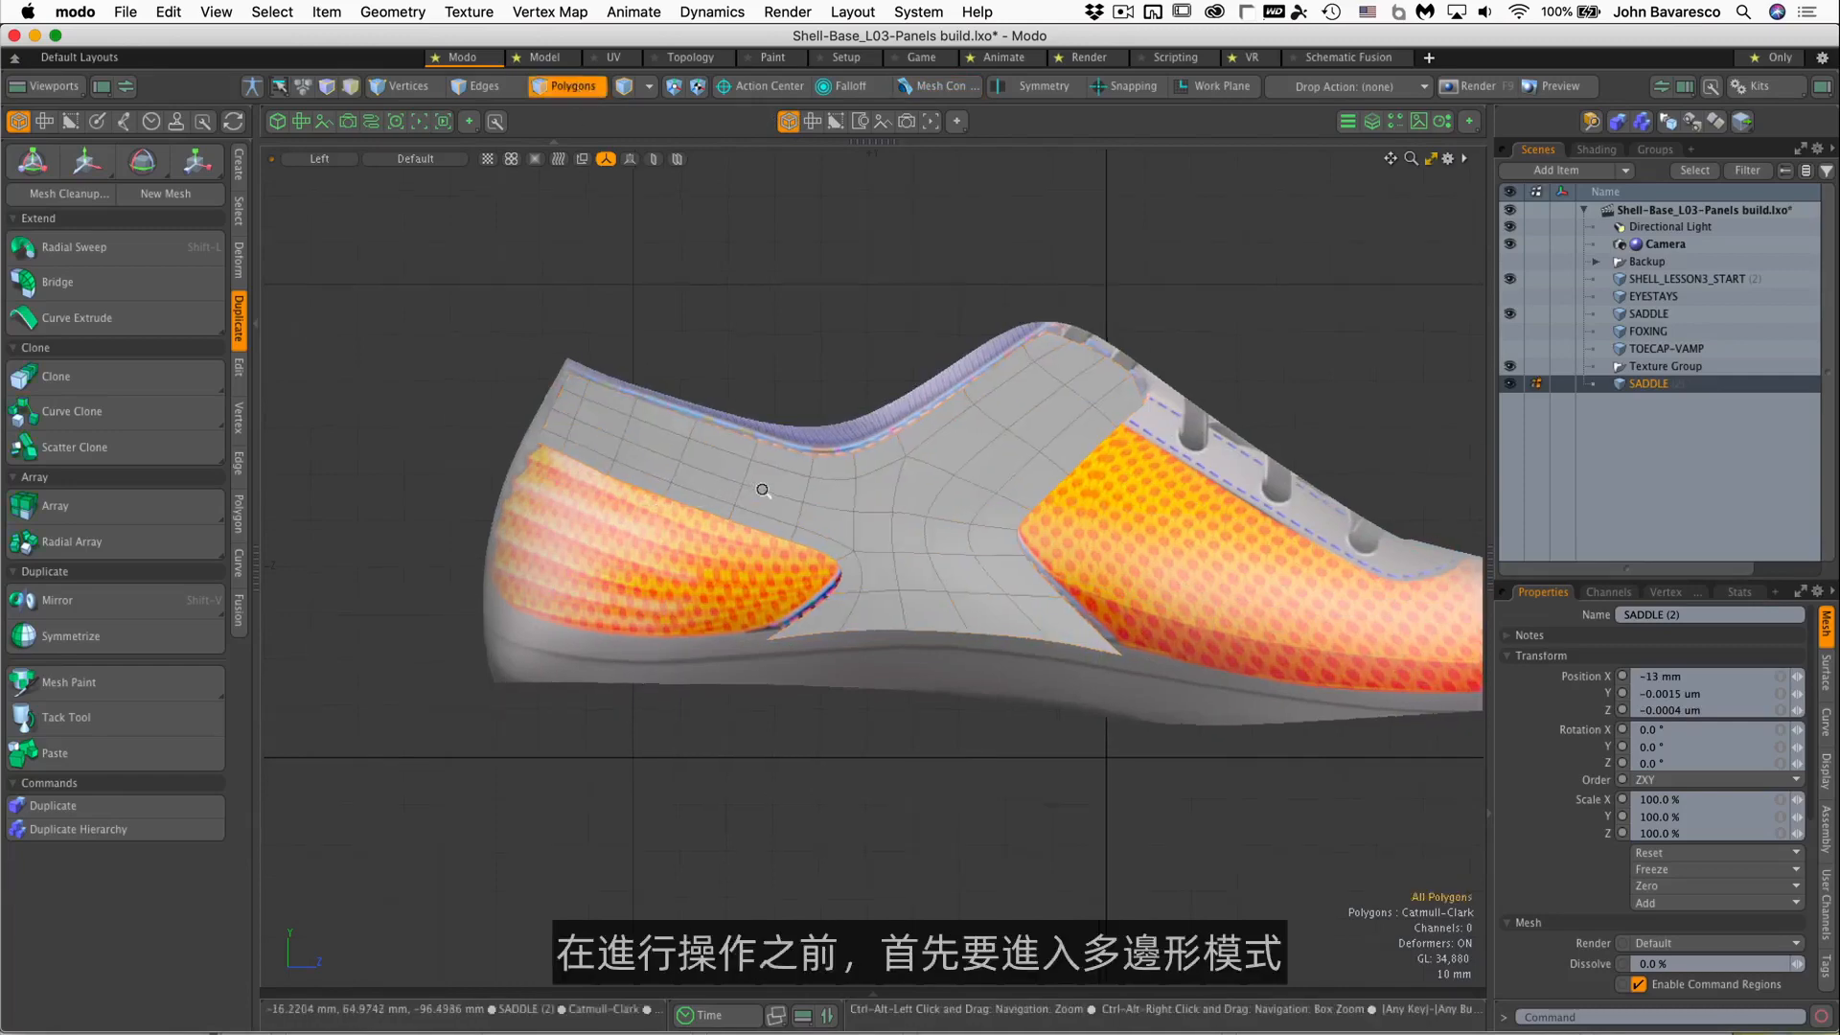
alt+drag(887, 519, 892, 535)
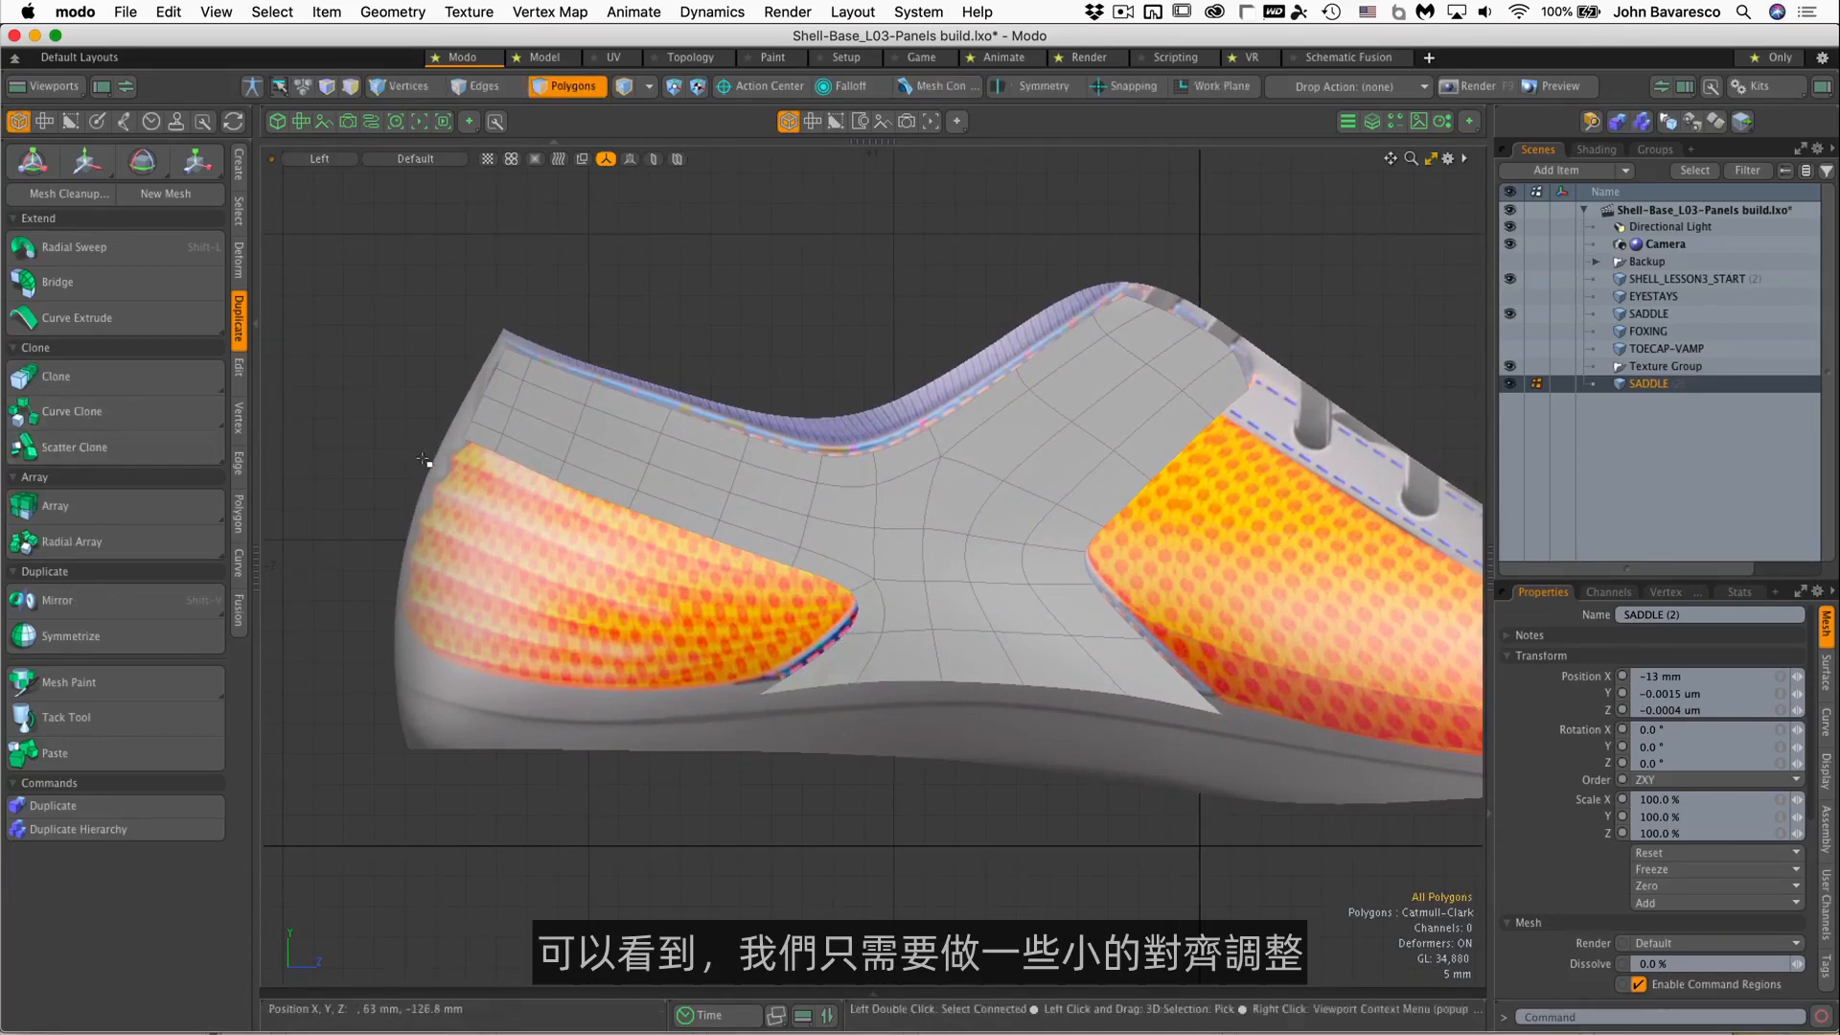
key(t)
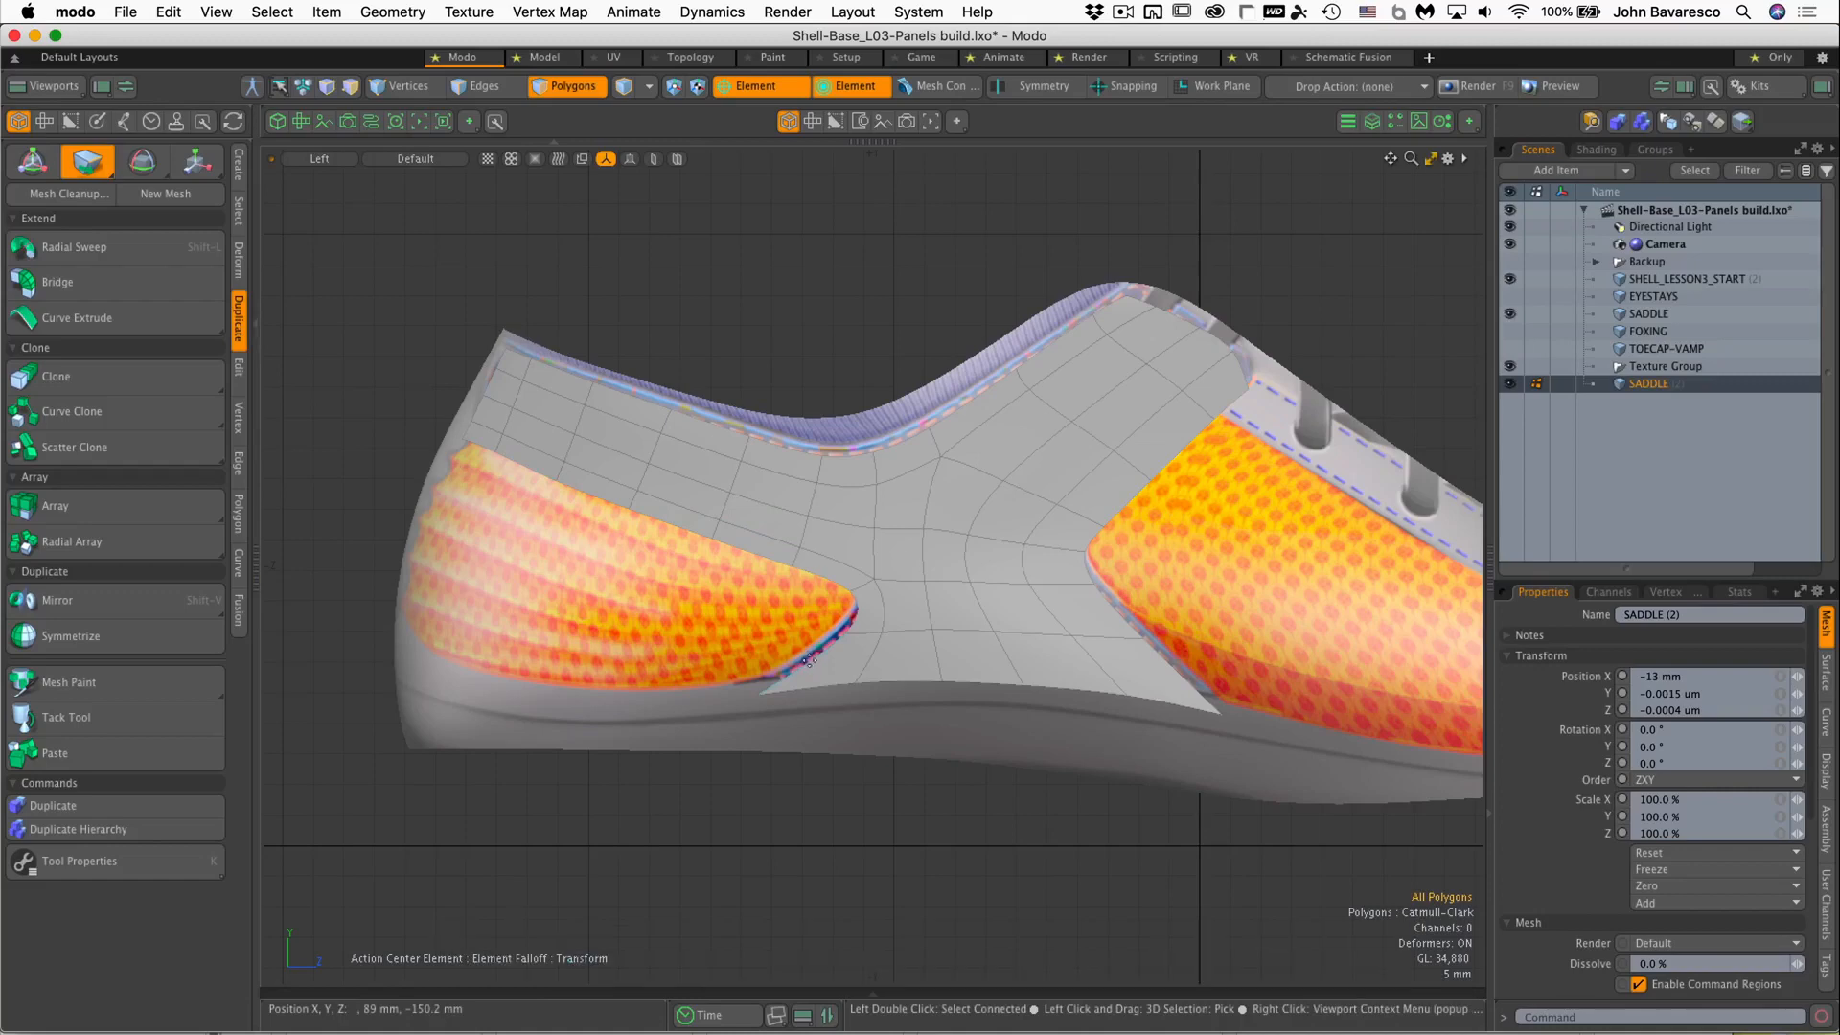
drag(806, 659, 804, 657)
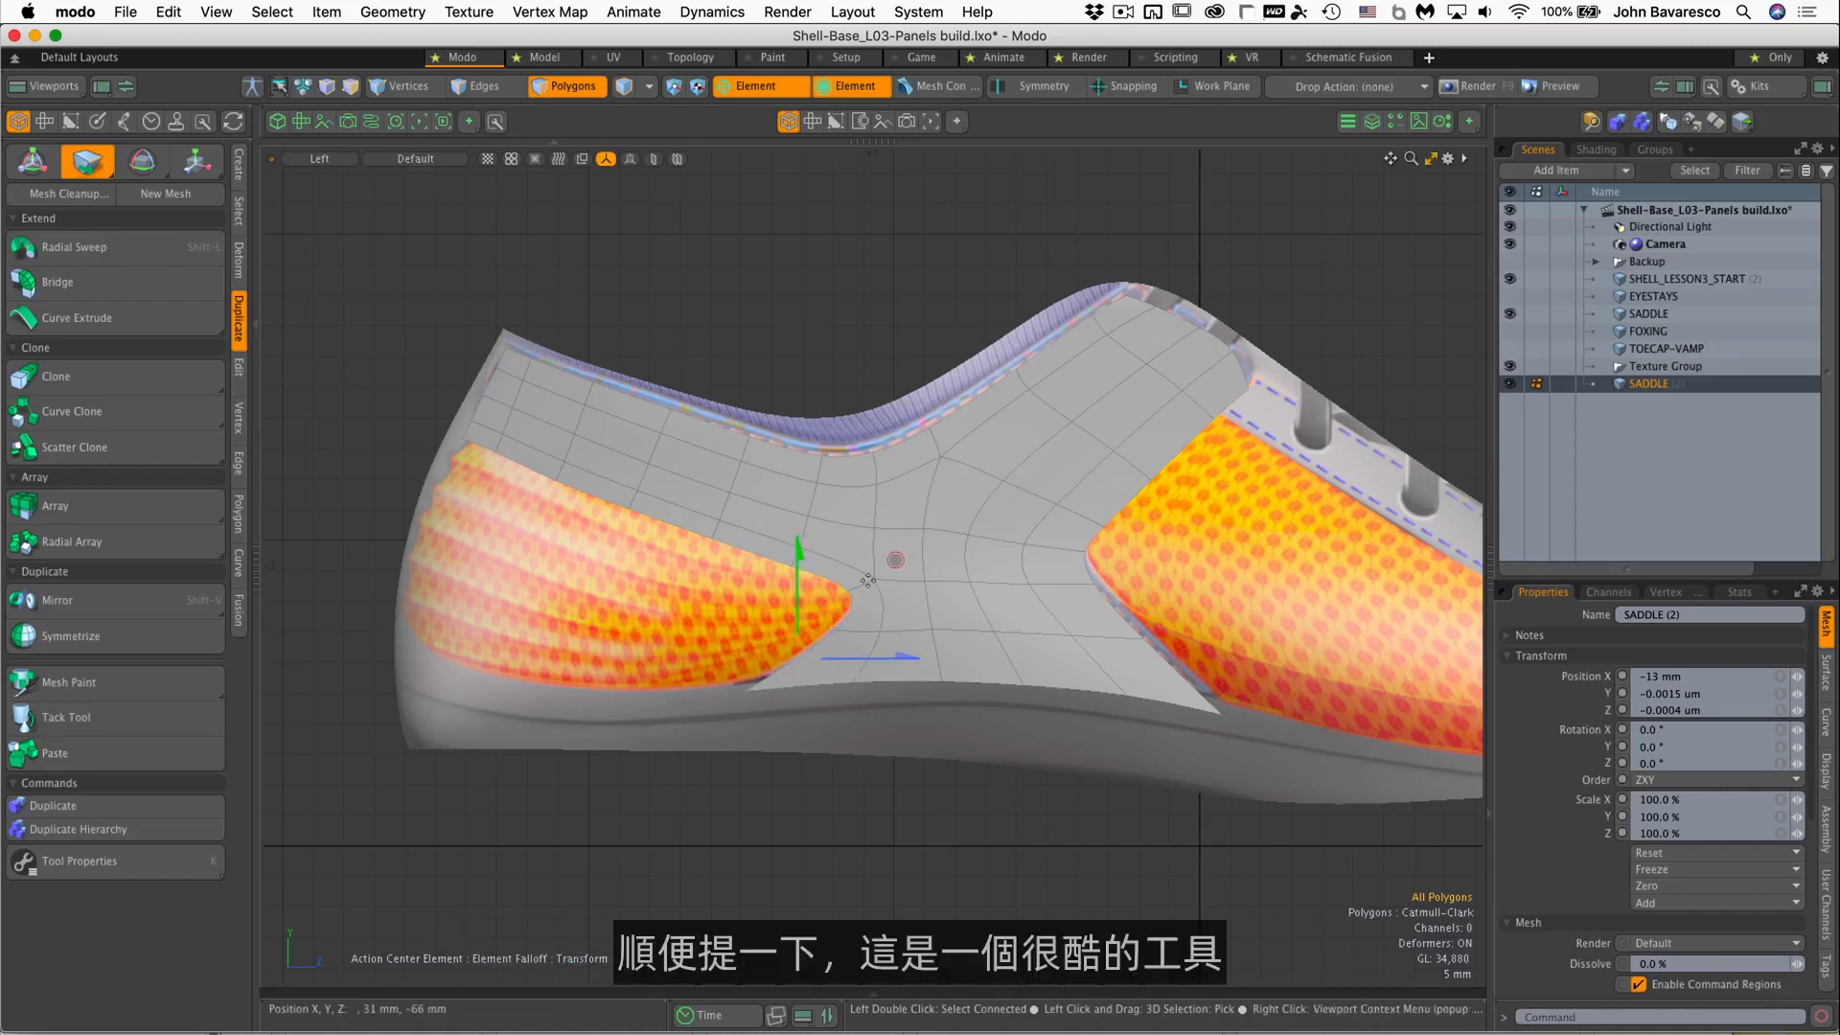
drag(862, 585, 868, 583)
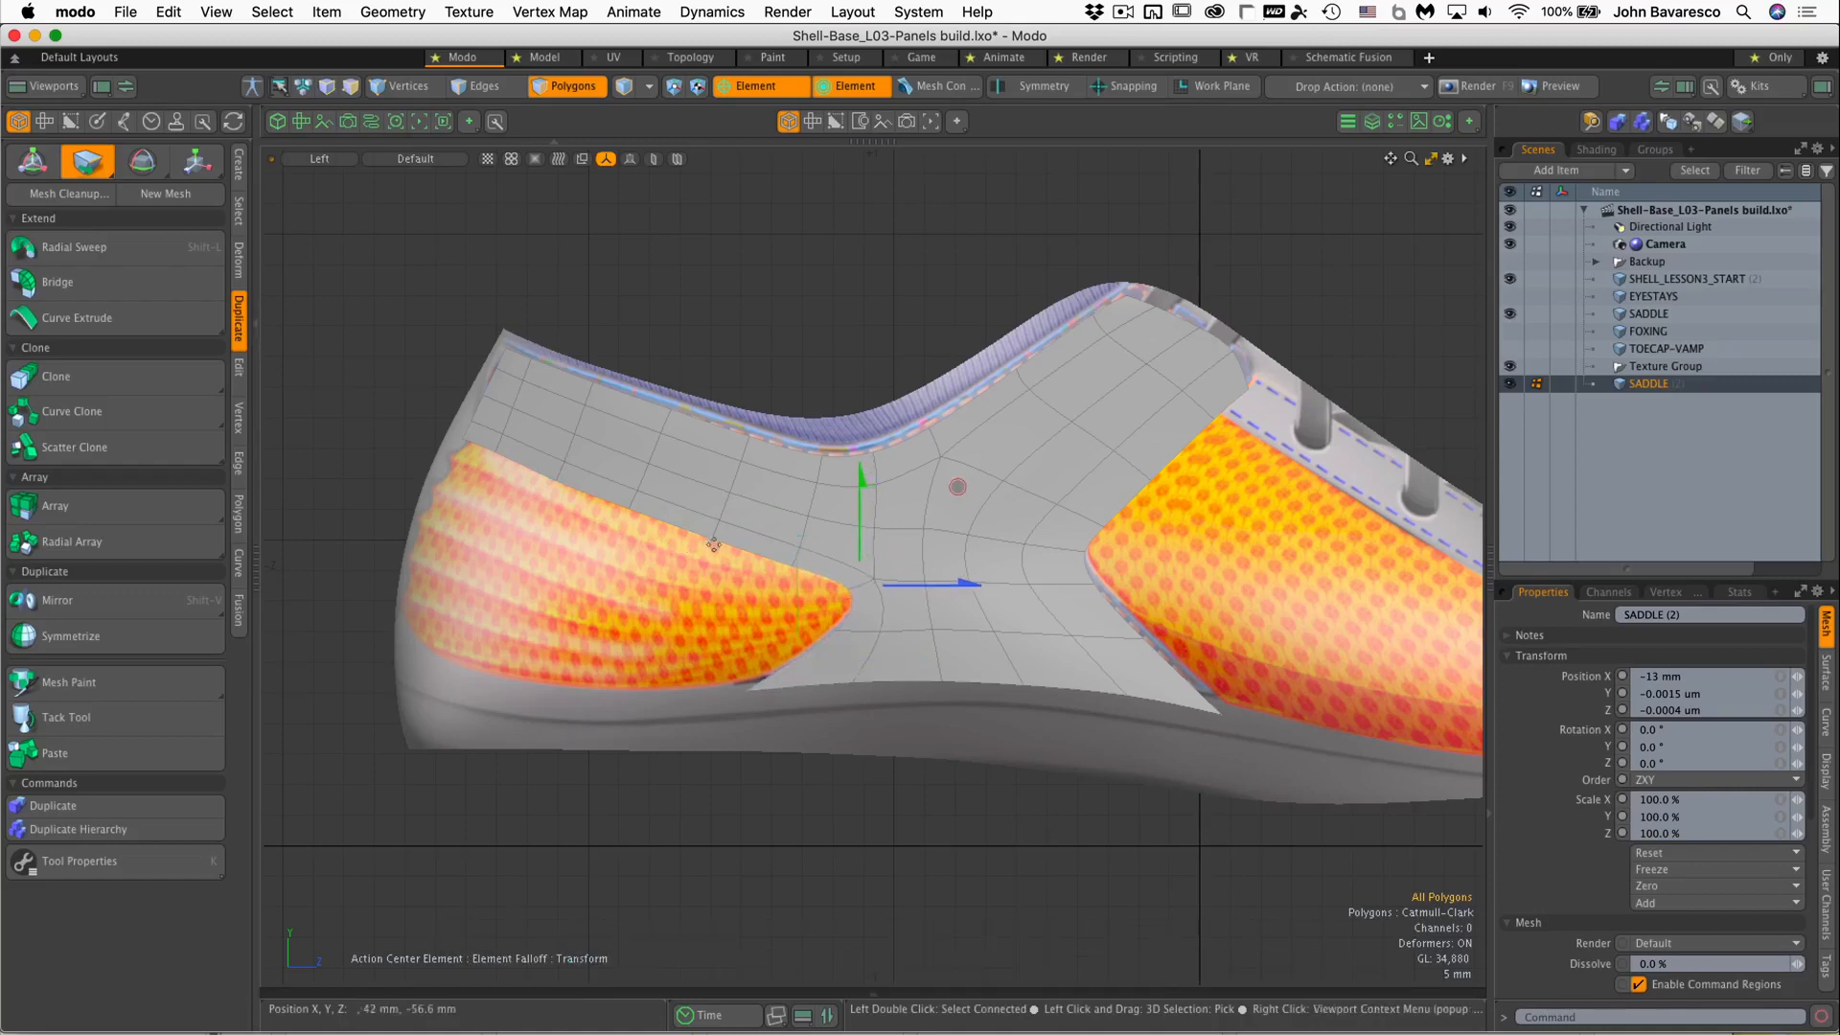
drag(723, 545, 723, 536)
drag(591, 494, 591, 485)
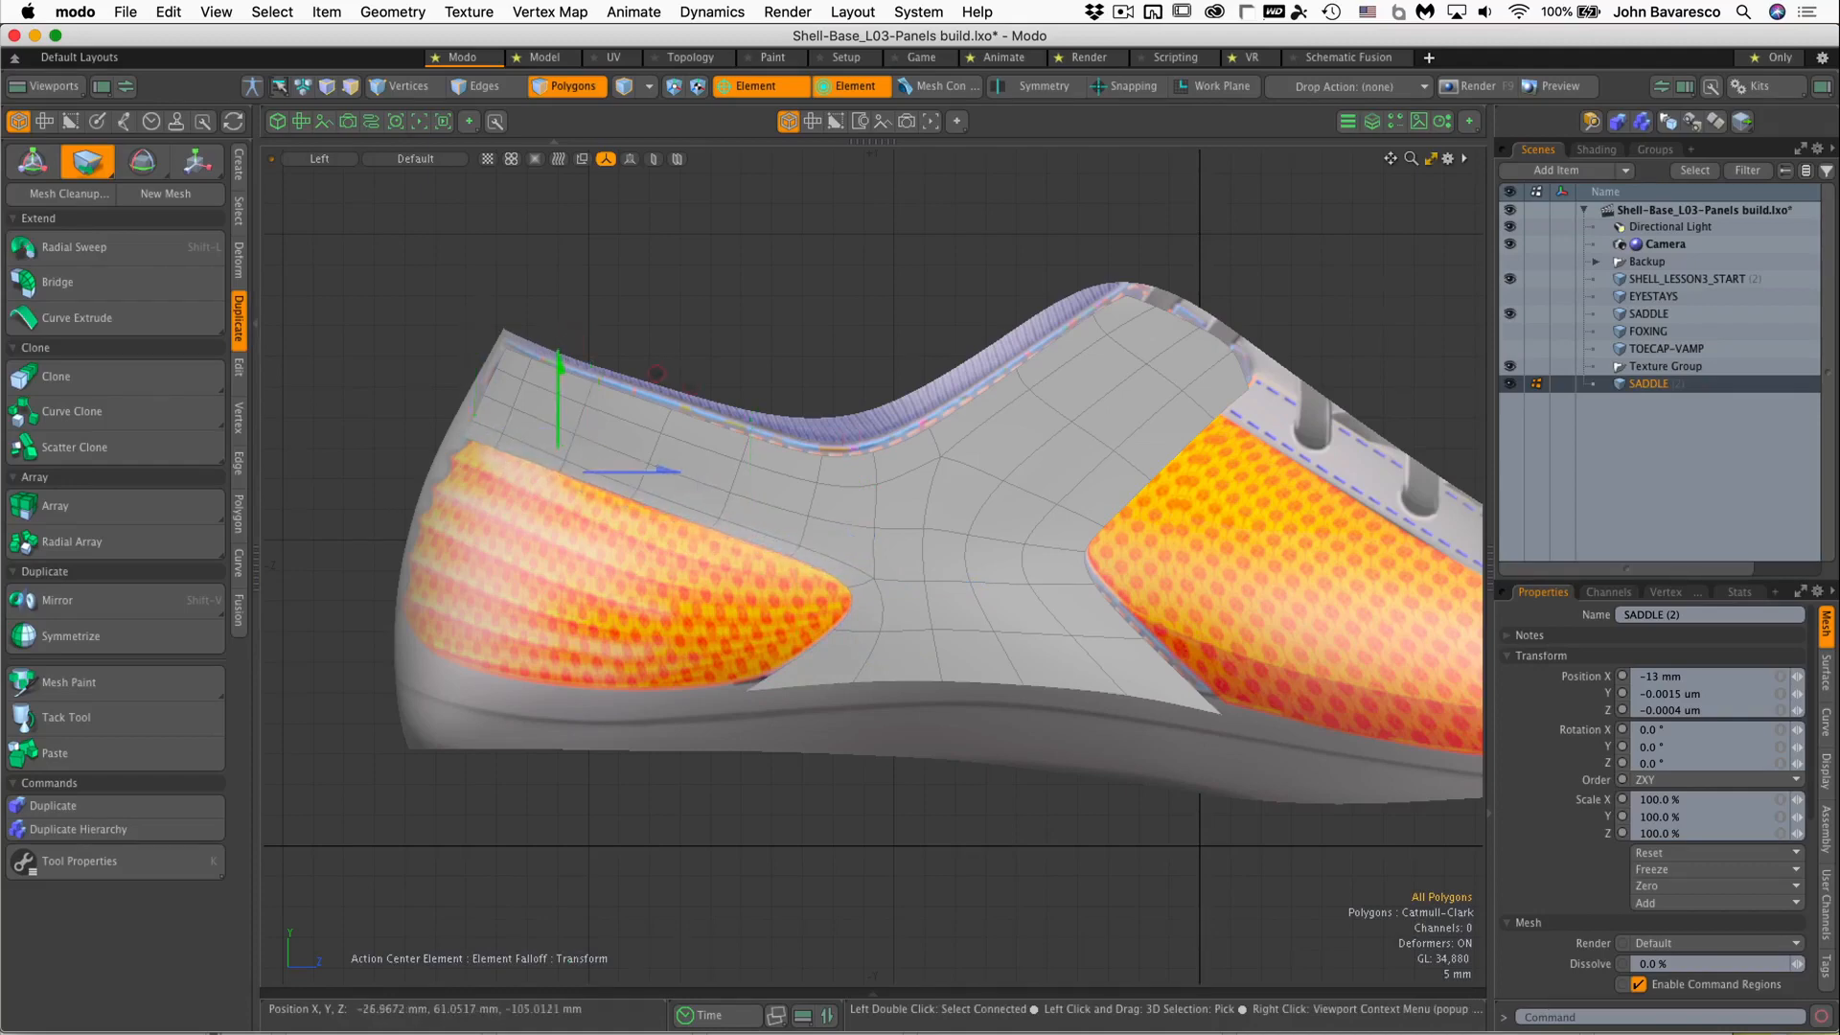
Turn off subdivision on the mirrored SADDLE and slide the row of edges bordering the top of the heel window
key(Tab)
drag(1101, 603, 1112, 602)
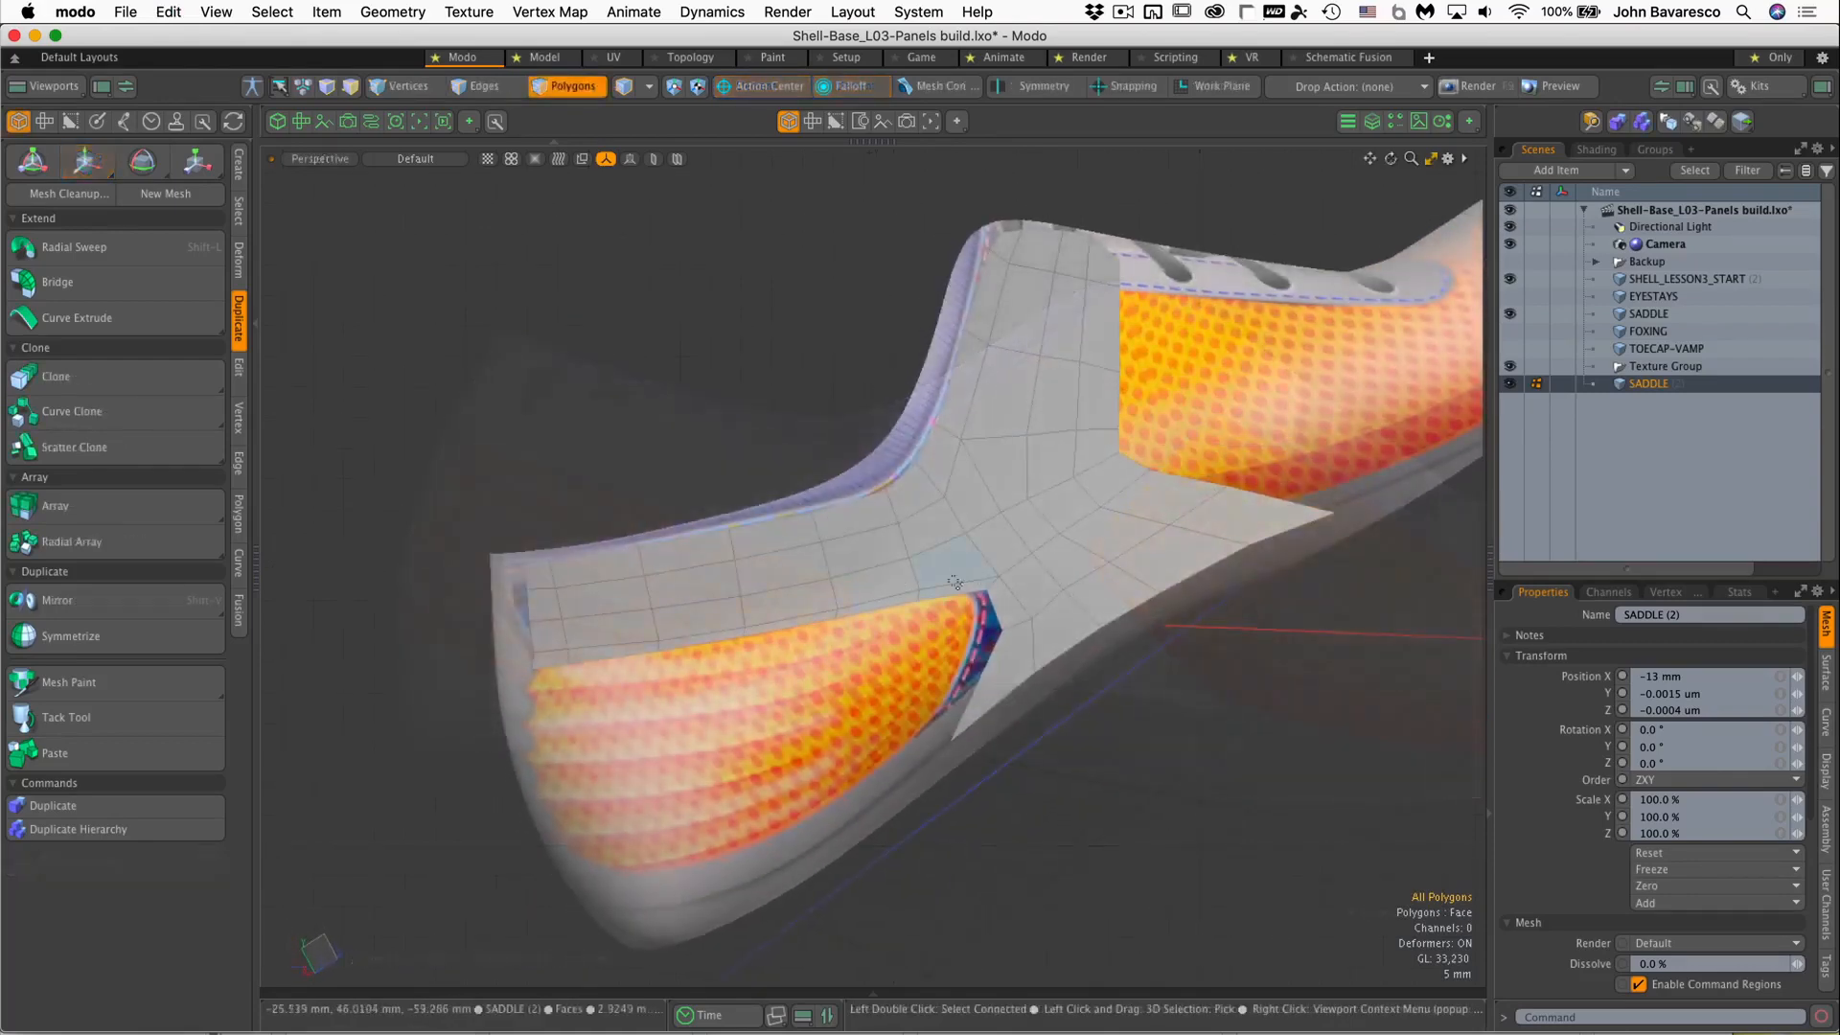
key(1)
key(2)
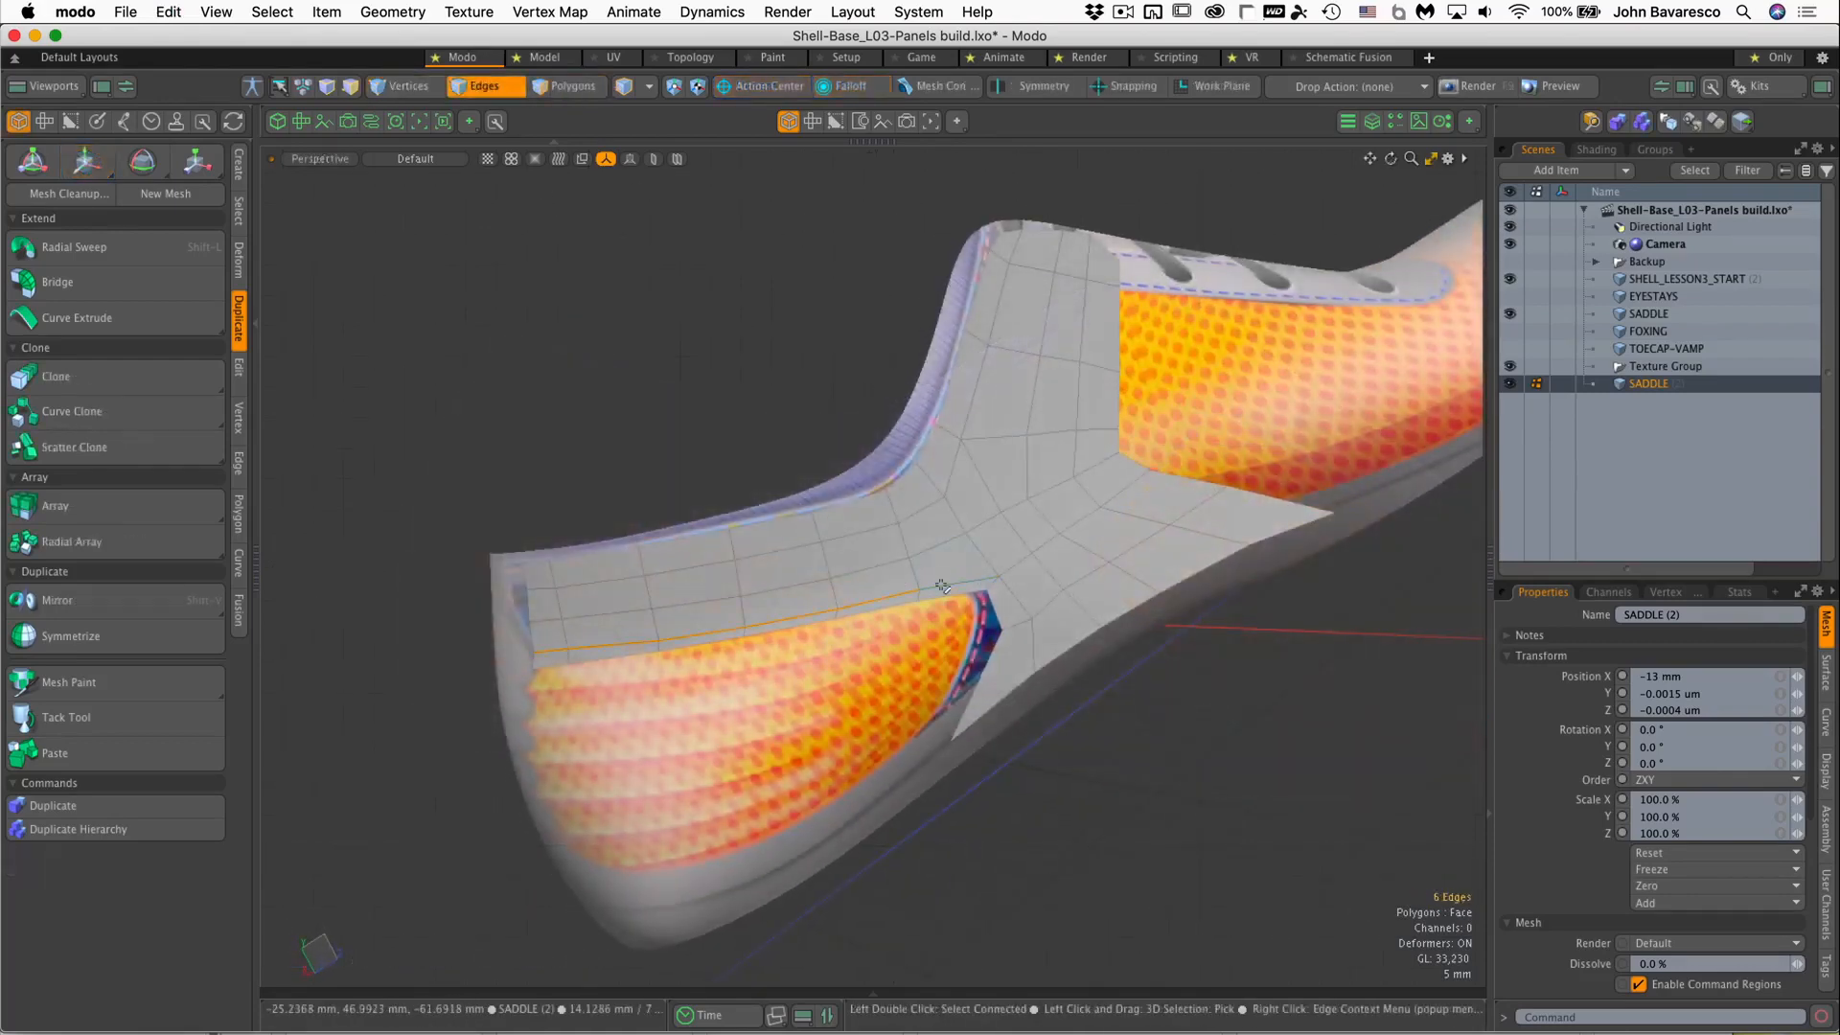
key(z)
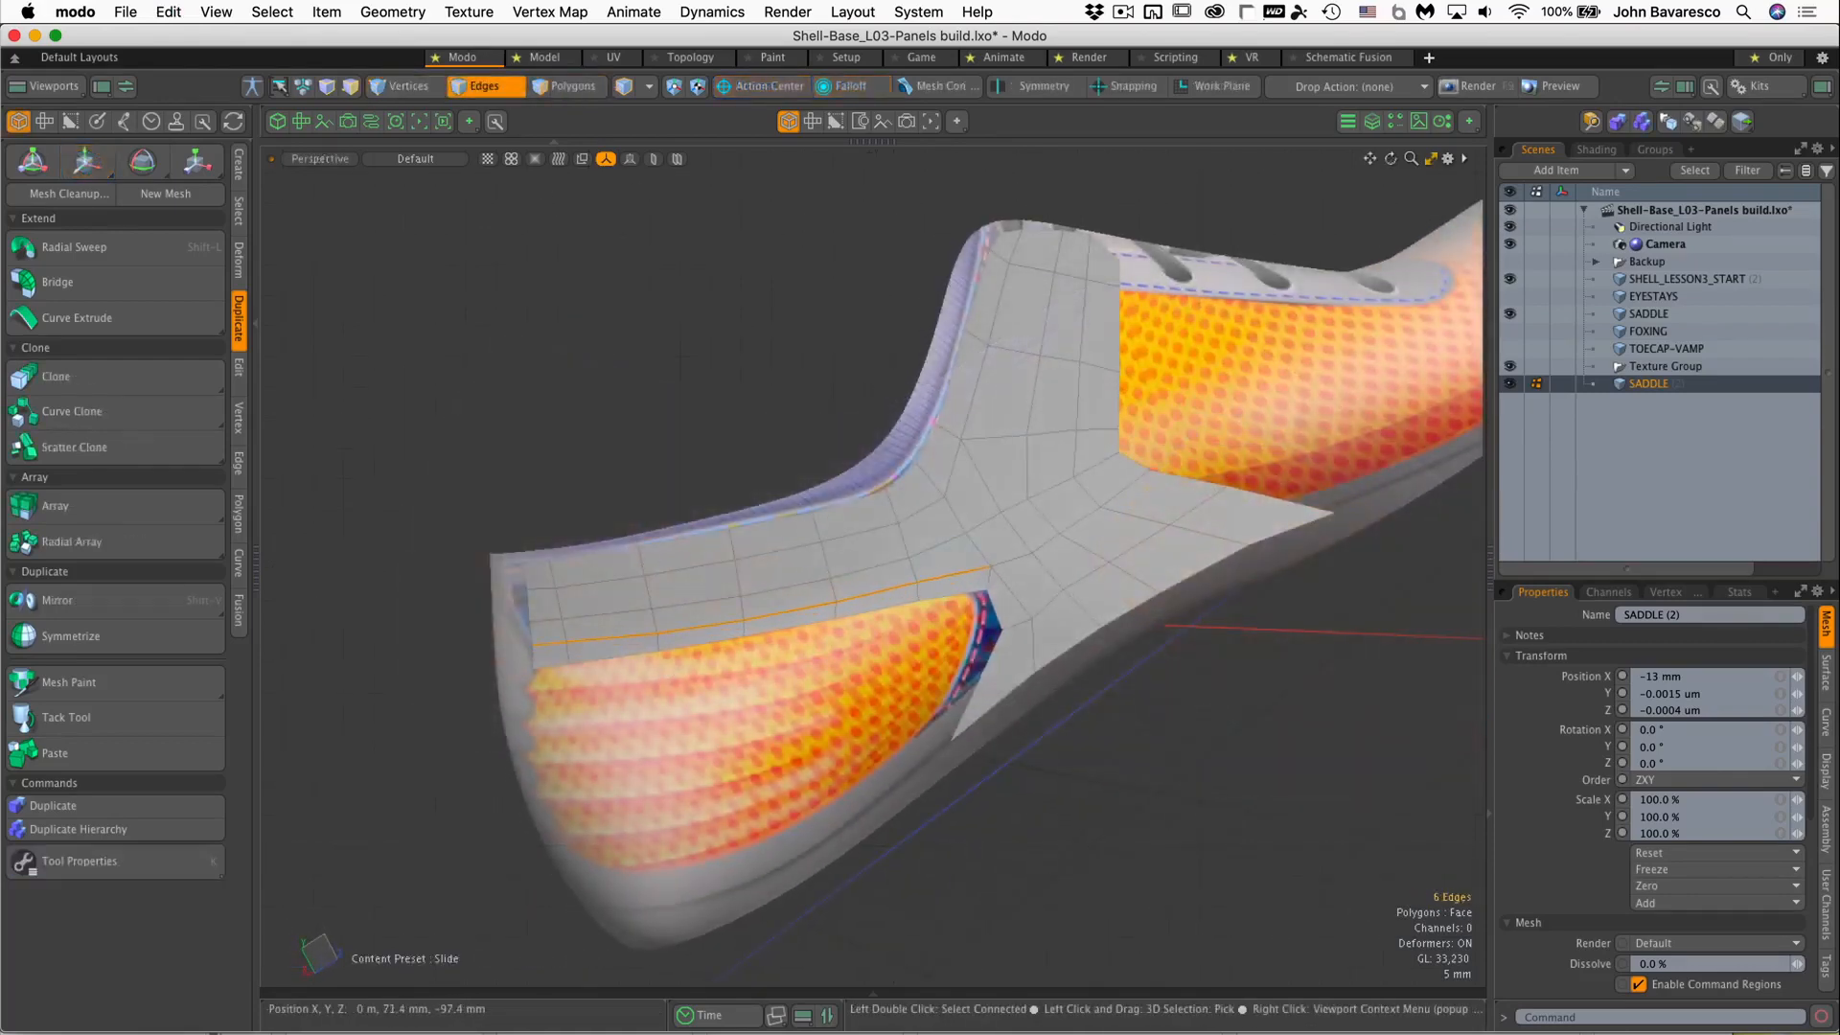
key(q)
alt+drag(817, 578, 850, 549)
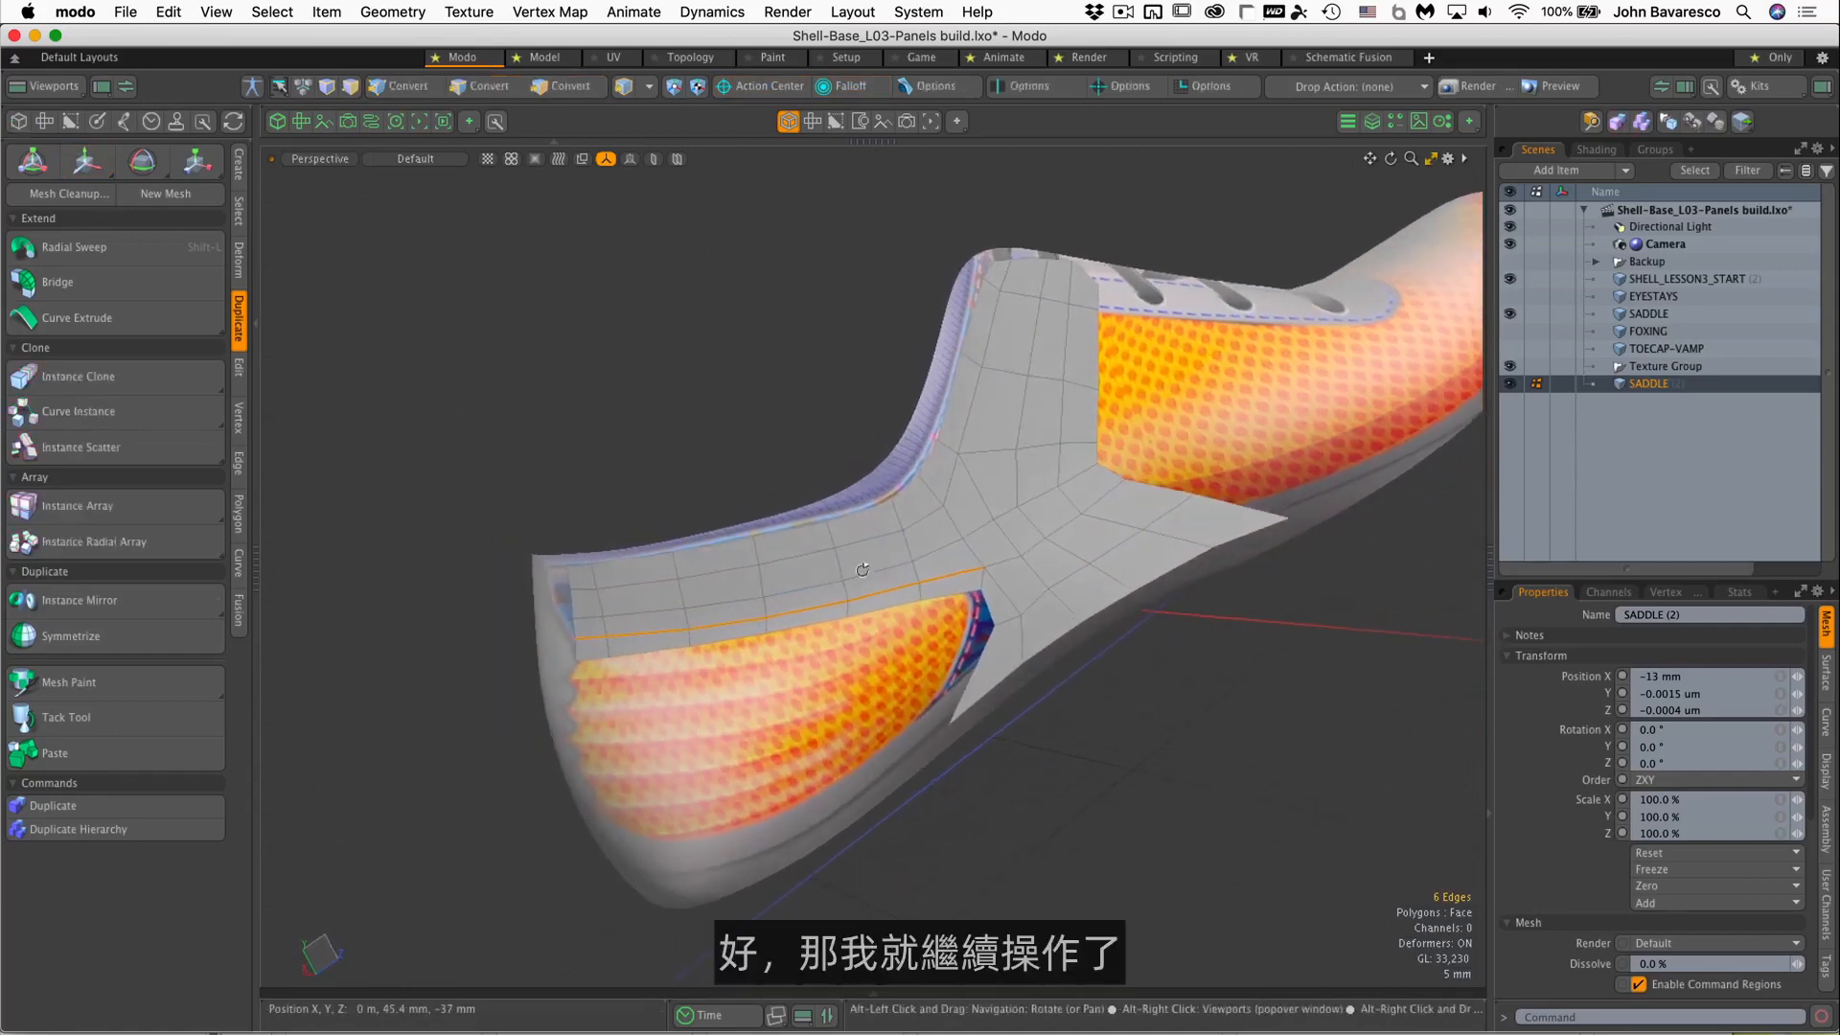
Select all connected polygons of the mirrored SADDLE in the Left view and turn Catmull-Clark subdivision back on
key(3)
alt+drag(712, 417, 706, 583)
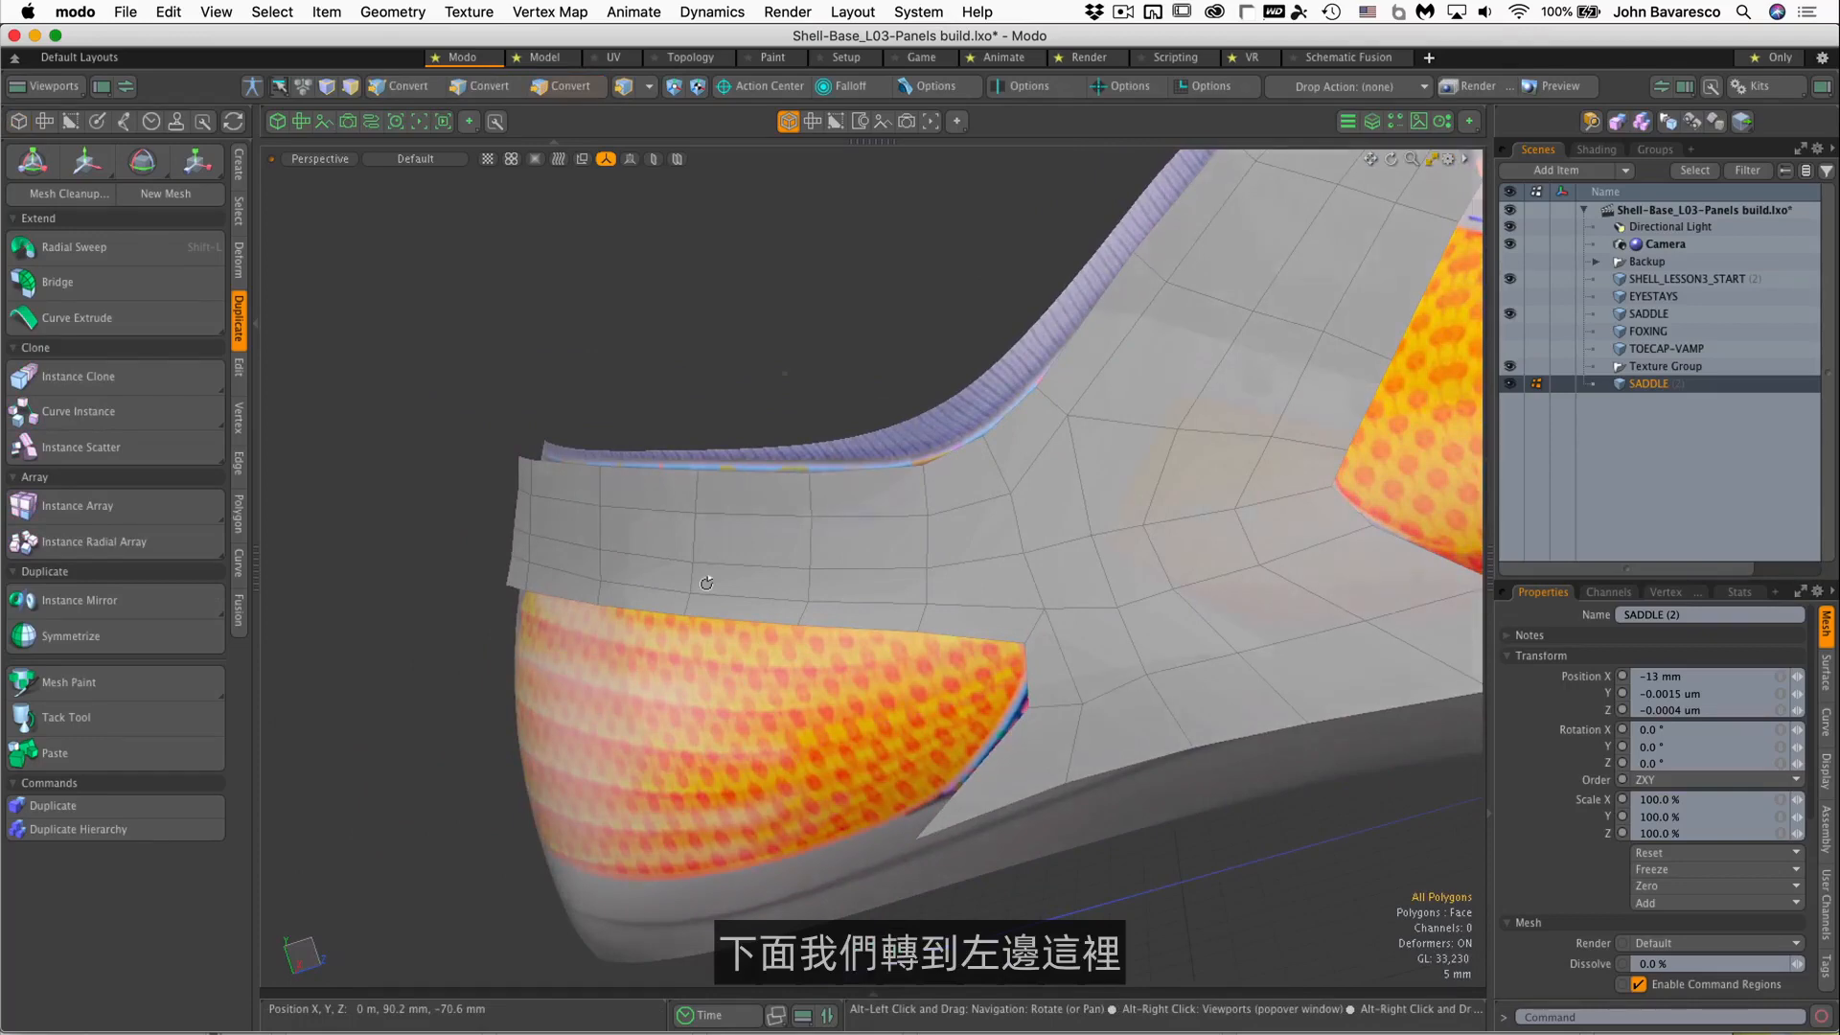
alt+drag(706, 583, 926, 460)
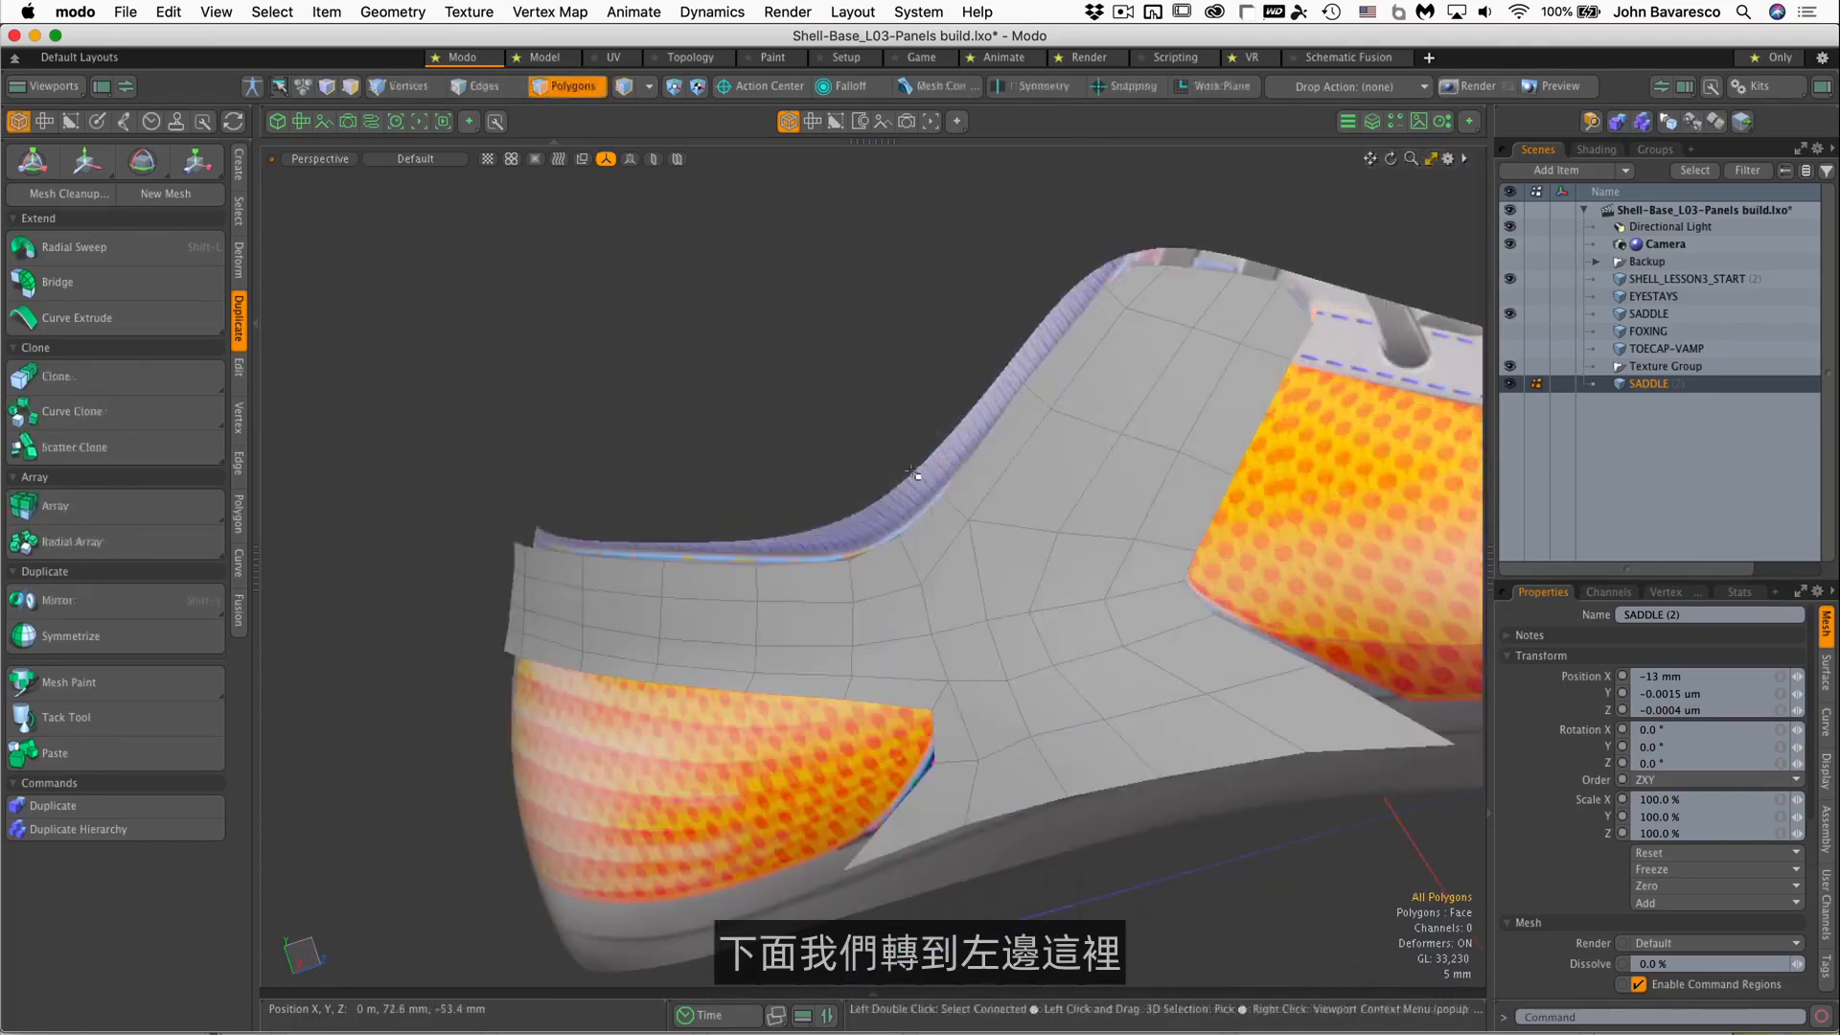
key(ctrl+space)
click(805, 474)
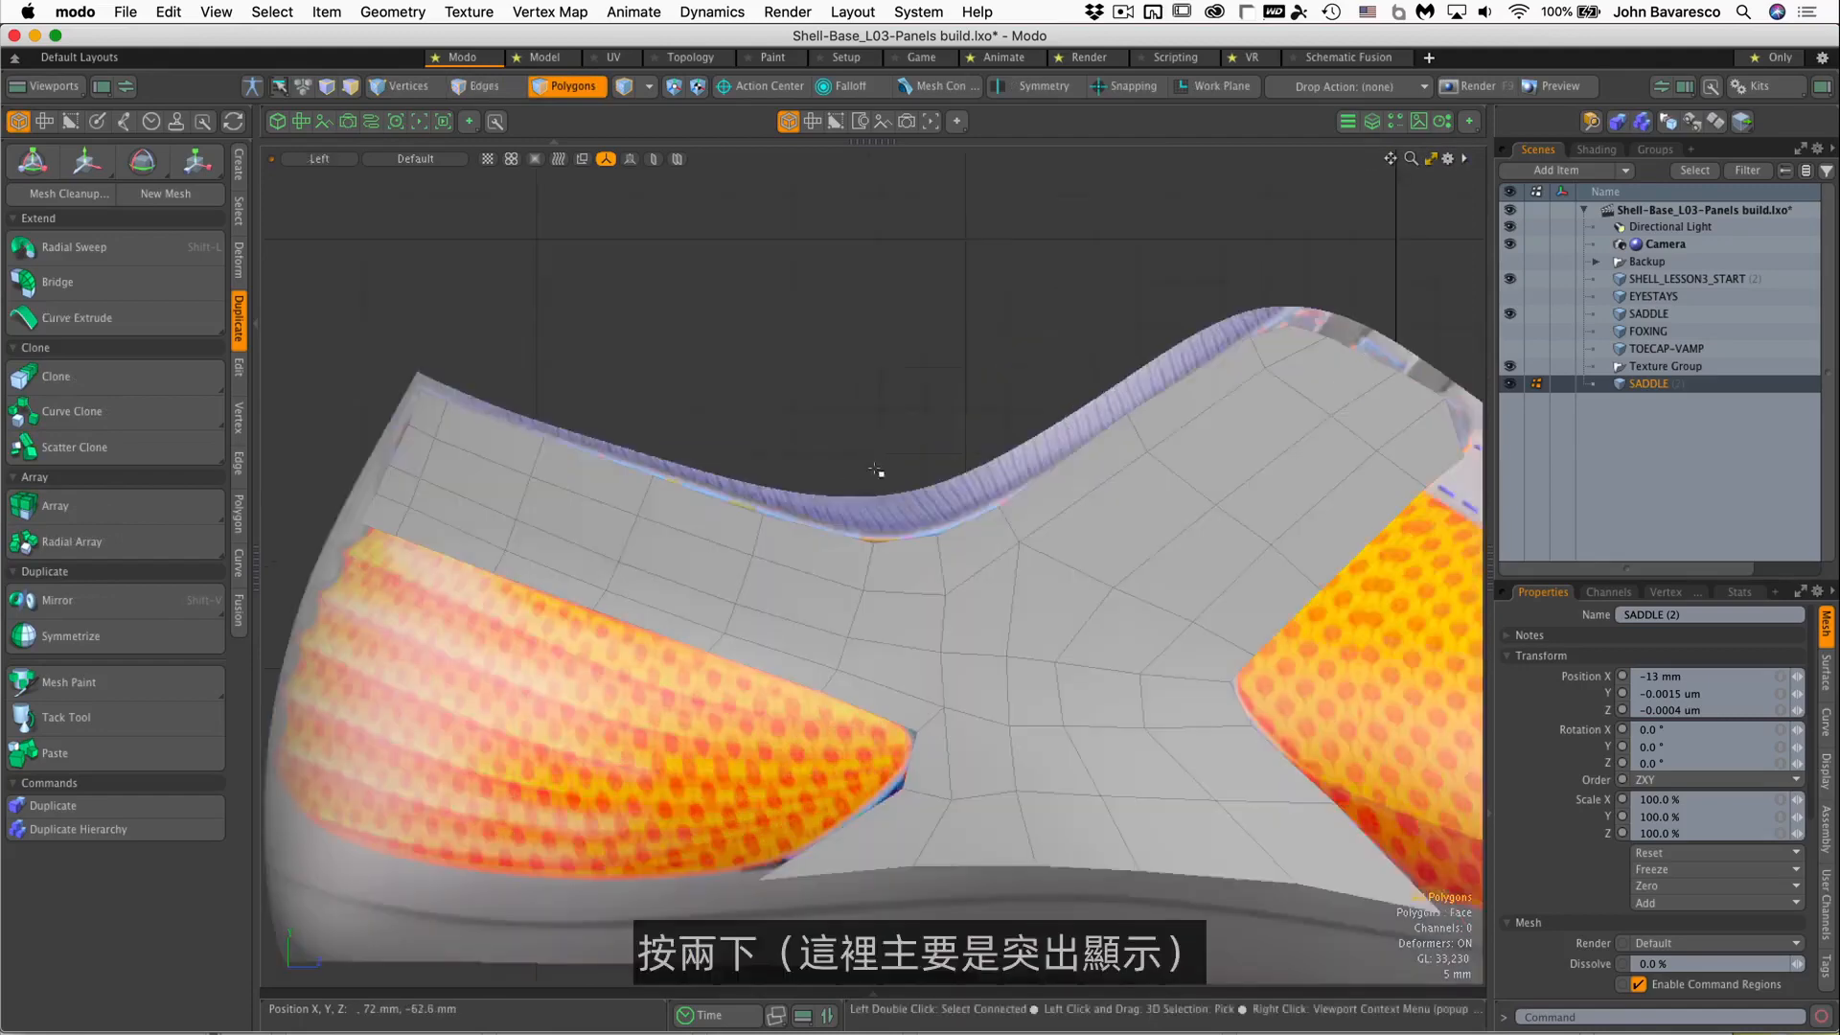
double_click(956, 587)
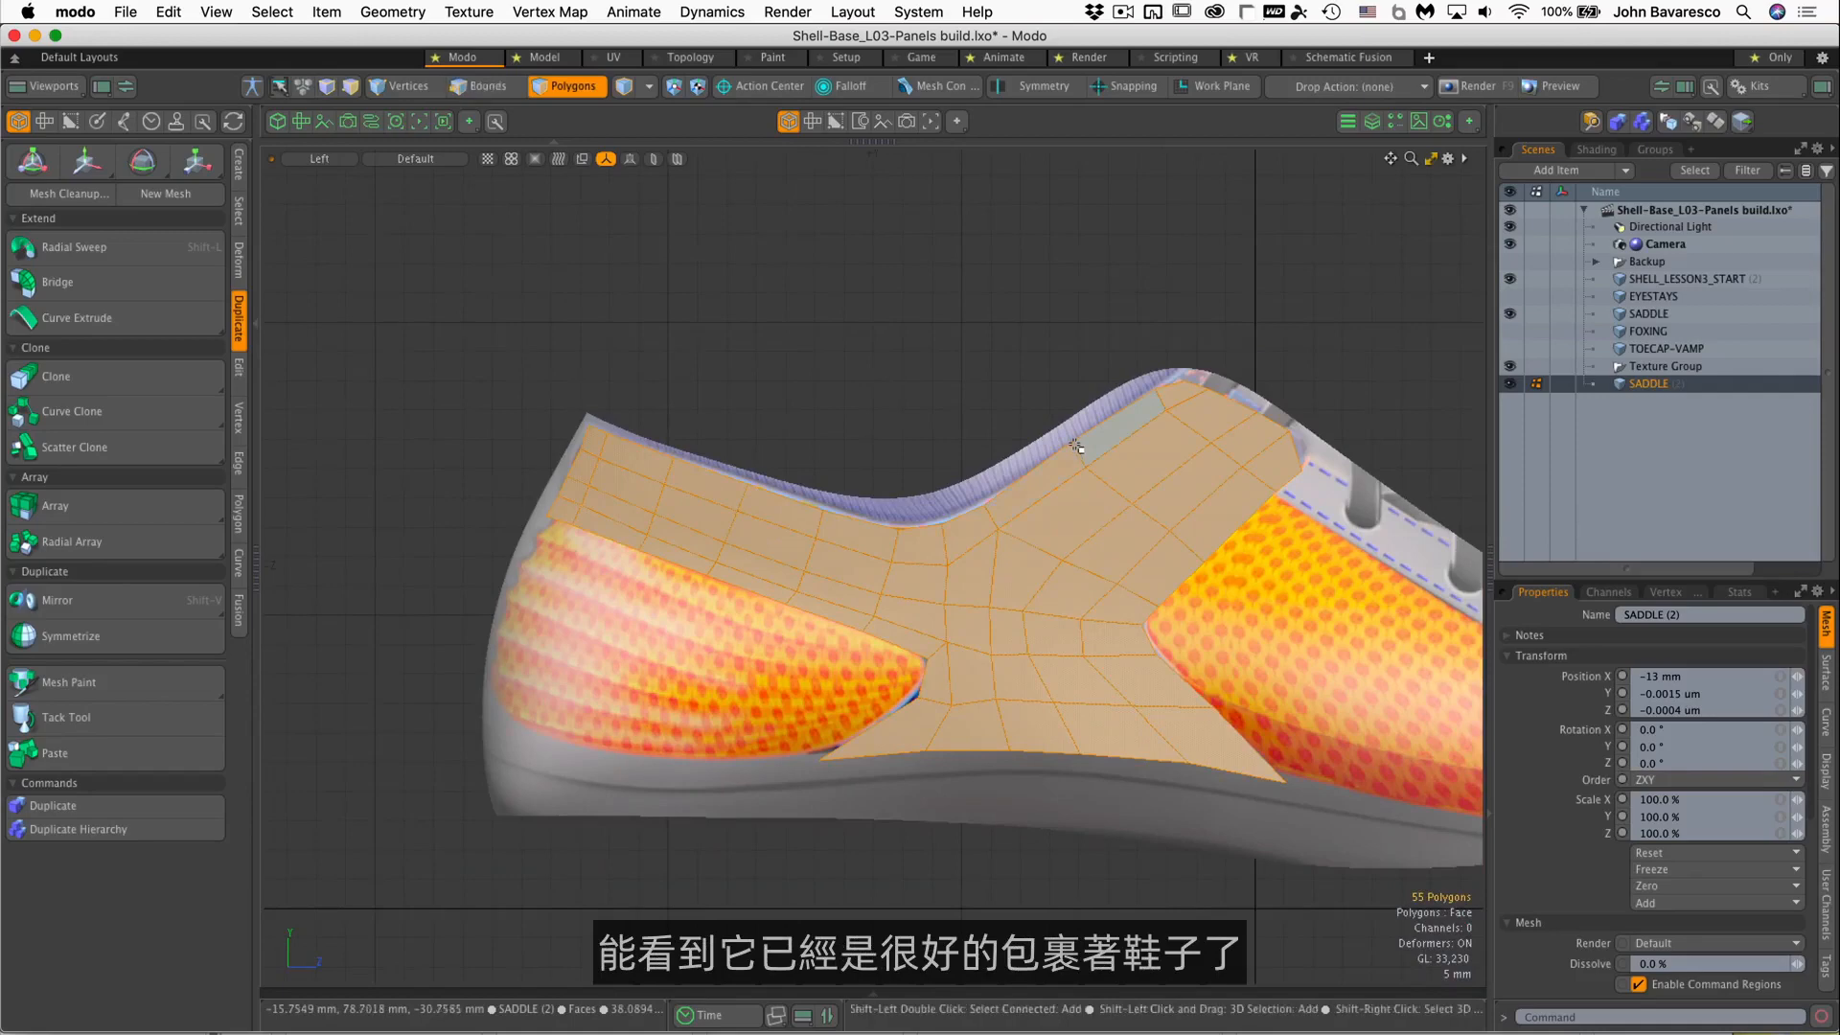
key(Tab)
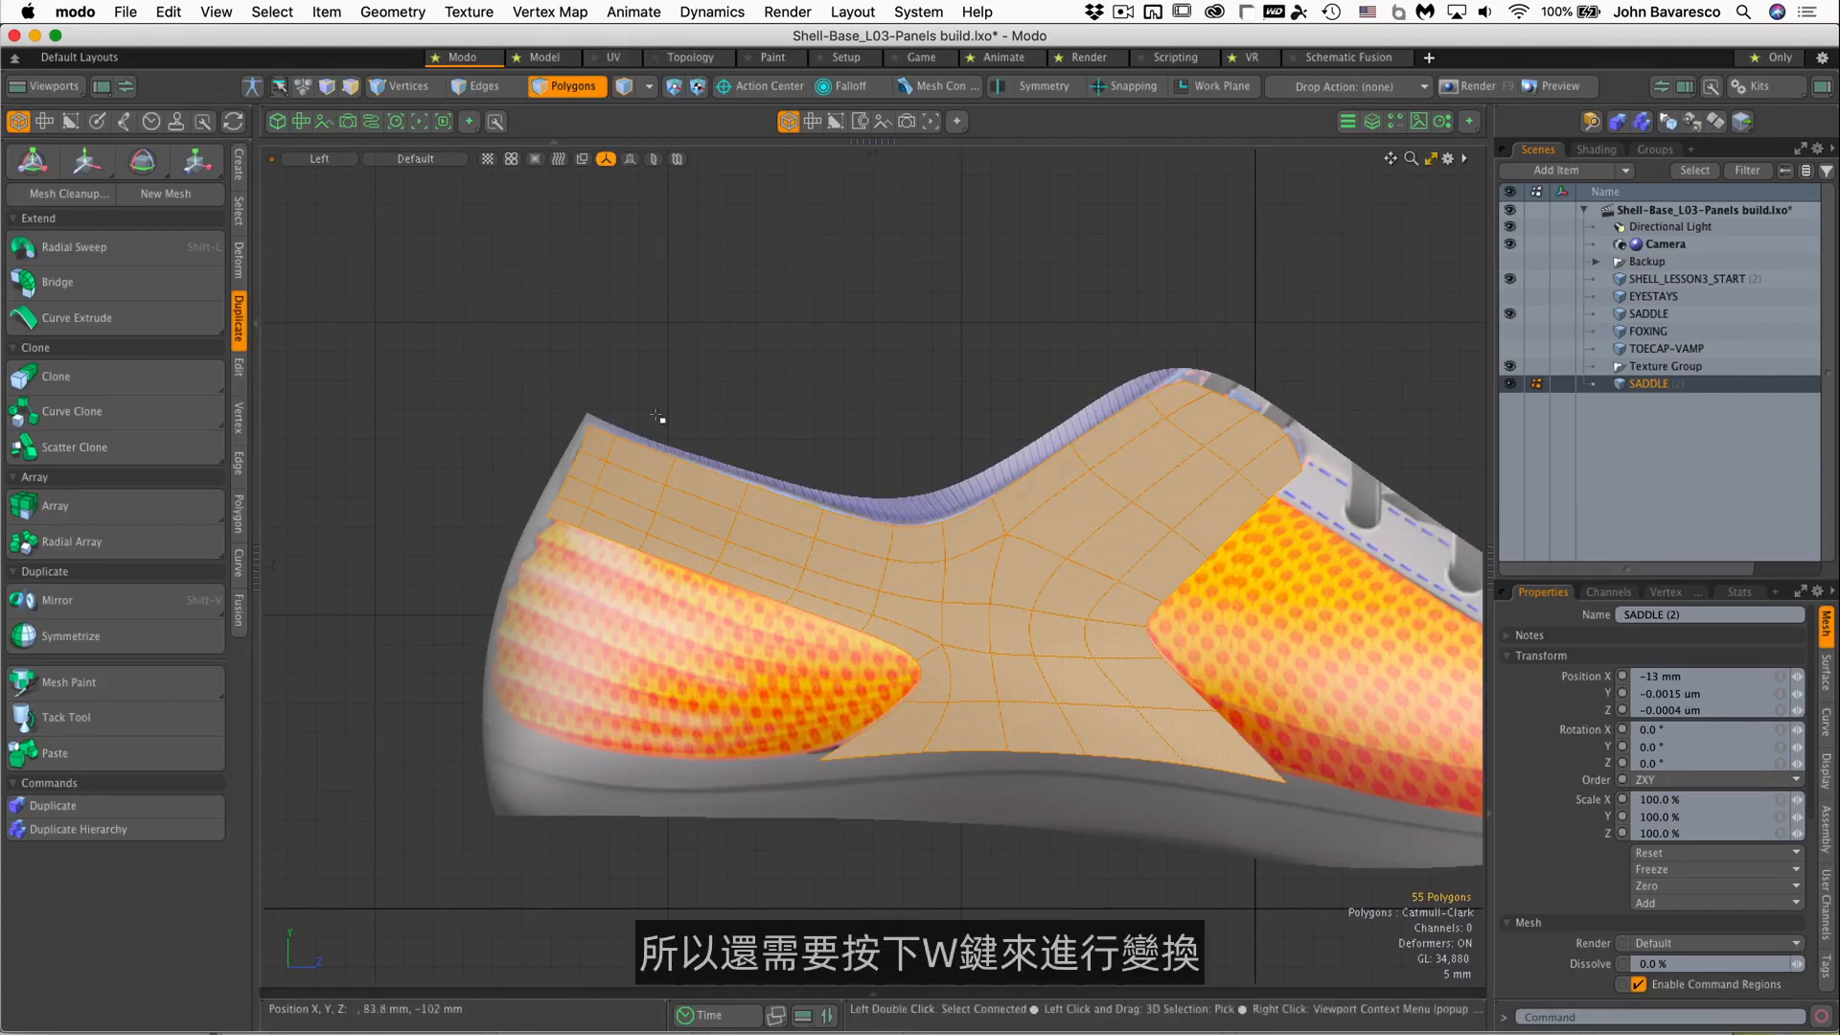
Snap the selected SADDLE polygons onto the shoe with Move, using the Background mesh constraint, Double Sided, with Geometry Constraint set to Screen Axis
key(w)
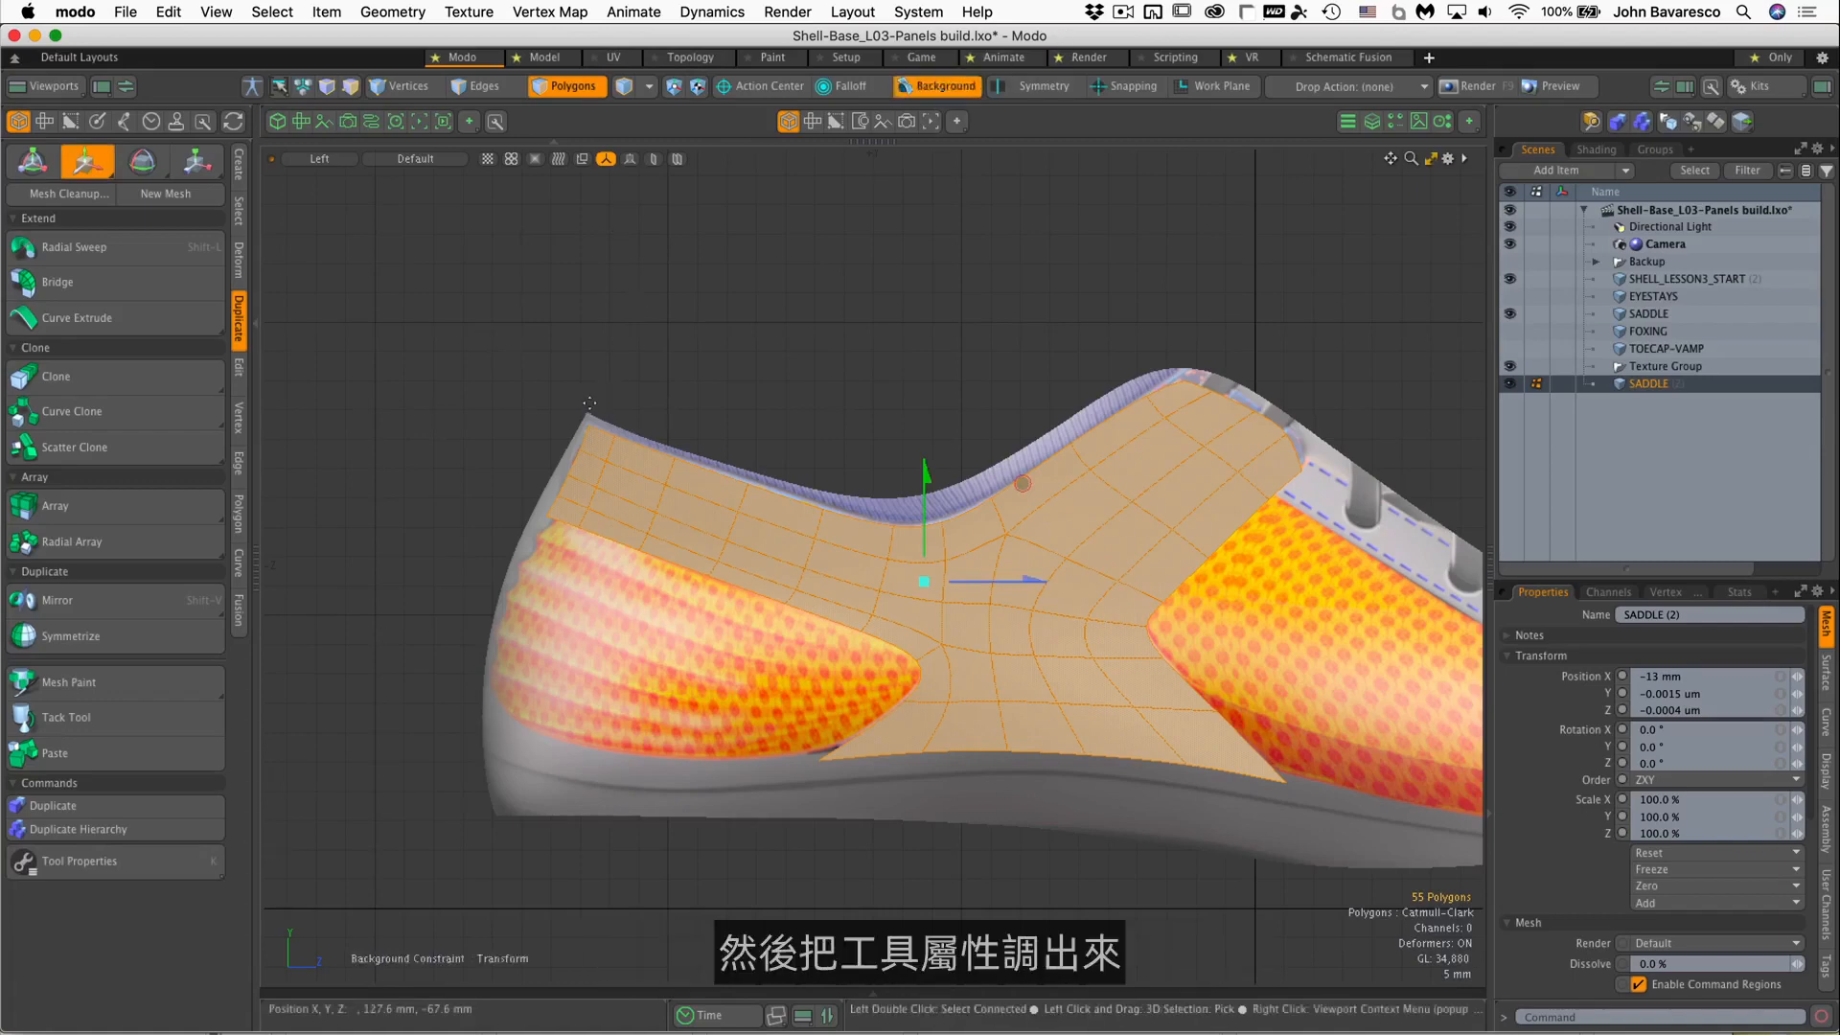
key(k)
drag(539, 257, 304, 254)
click(387, 552)
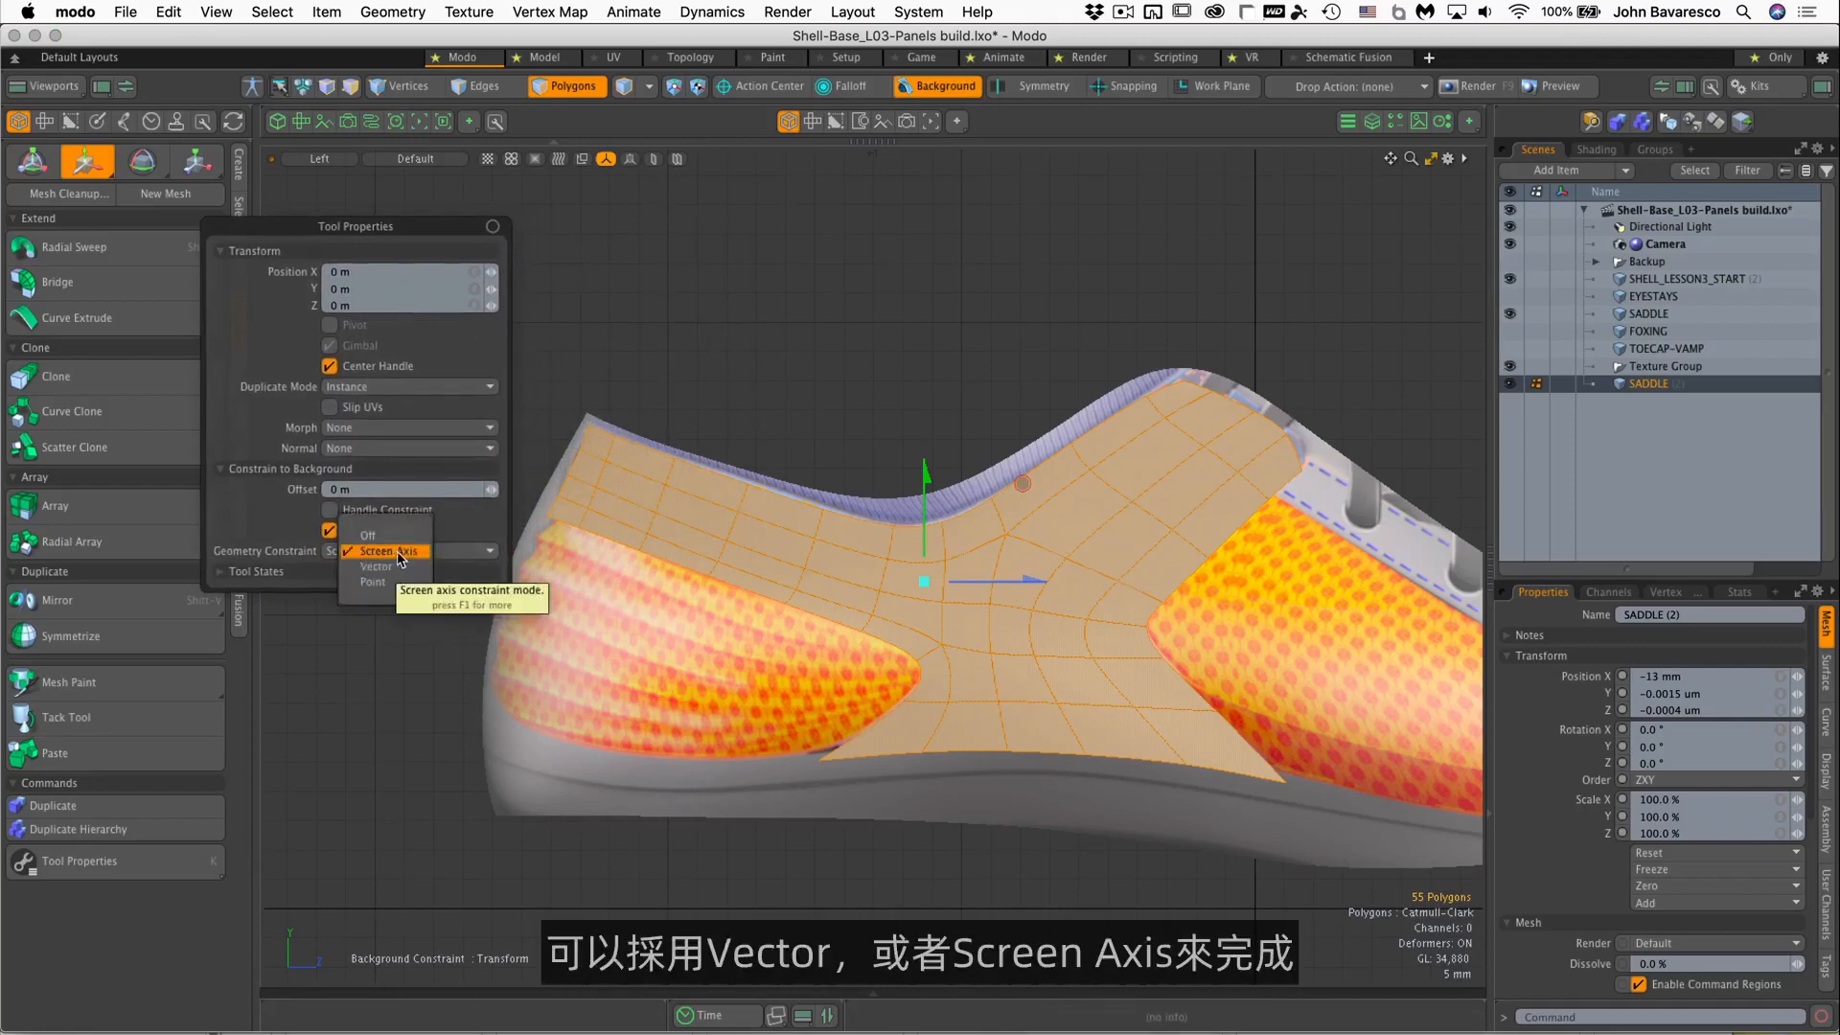
click(399, 554)
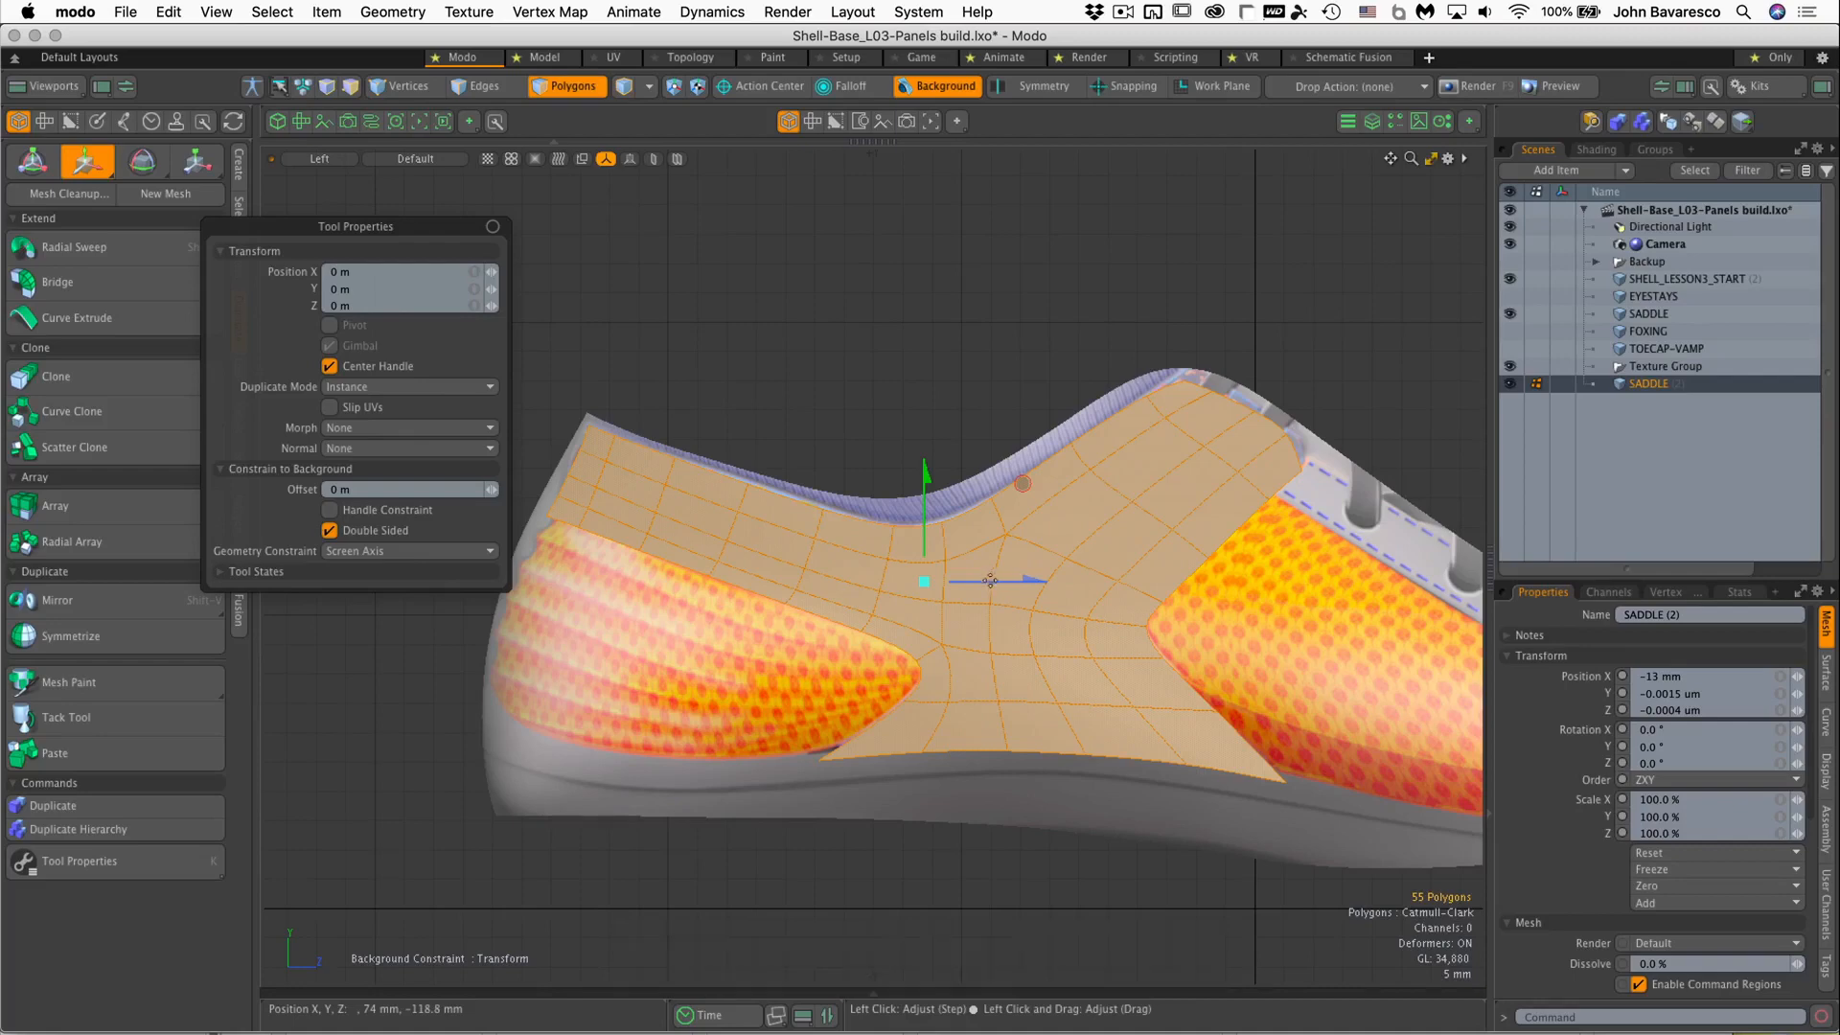
click(988, 581)
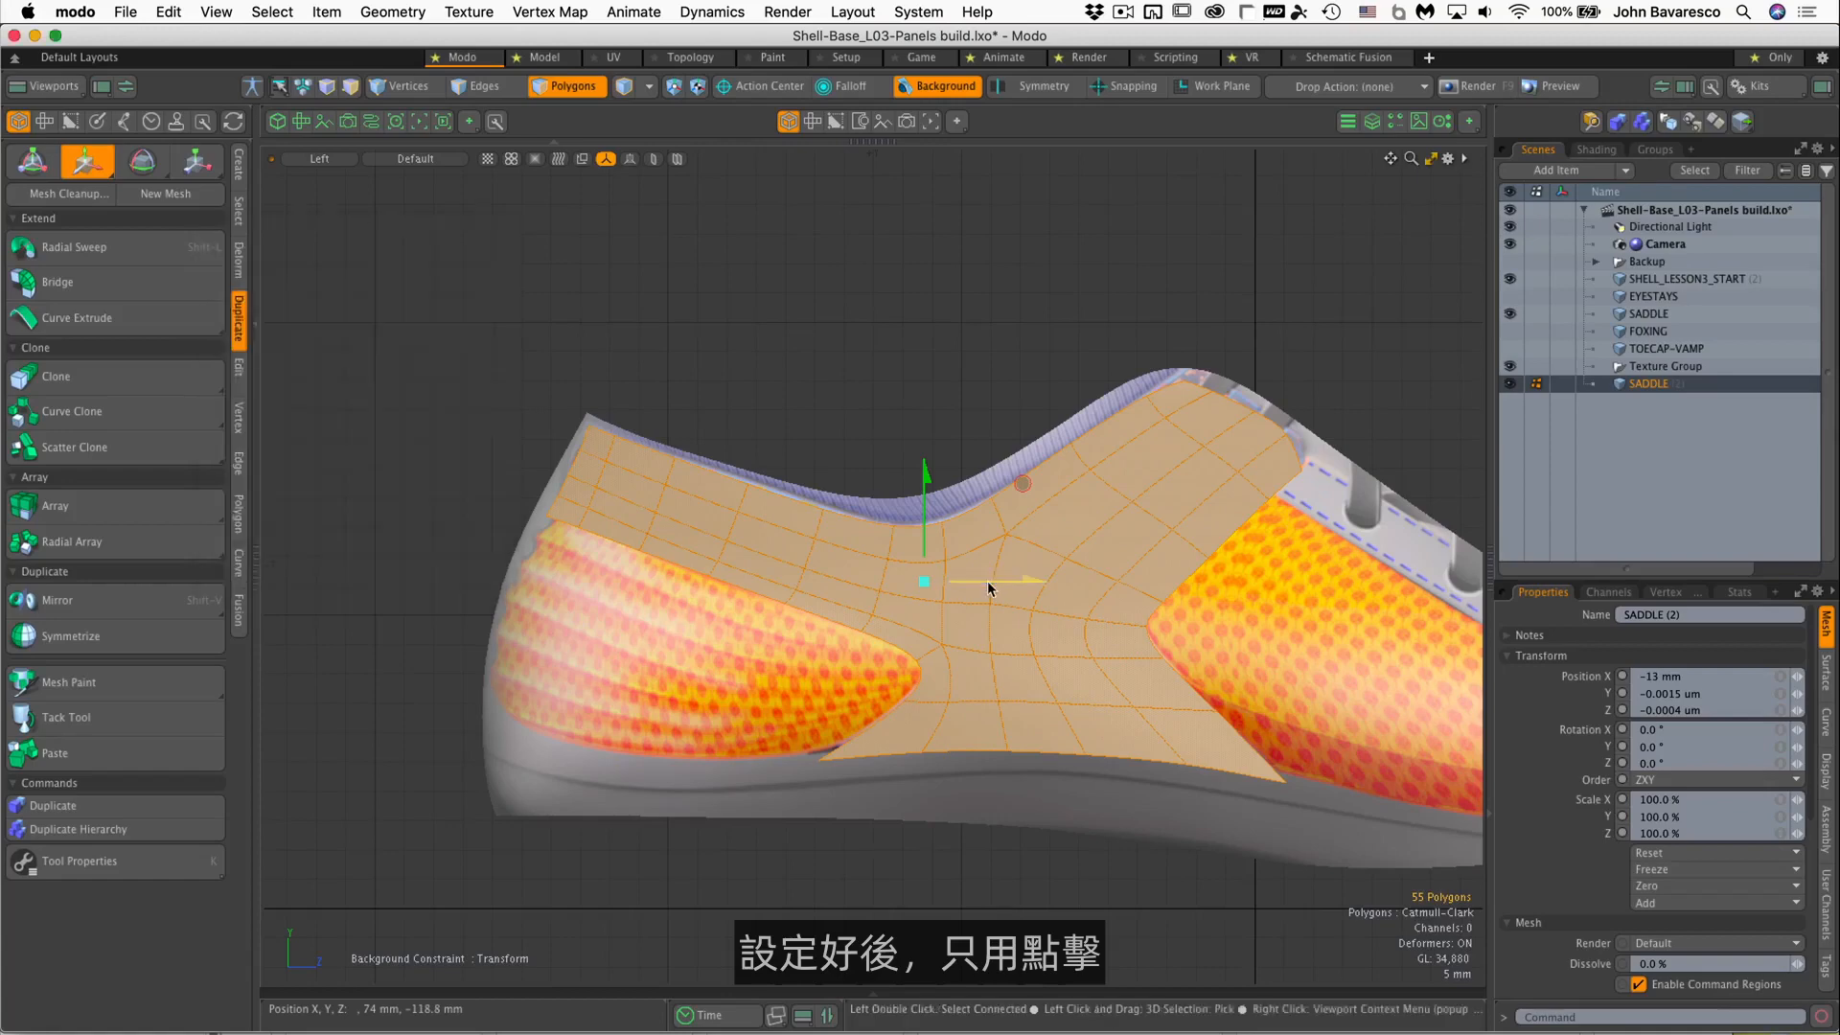
drag(987, 583, 961, 537)
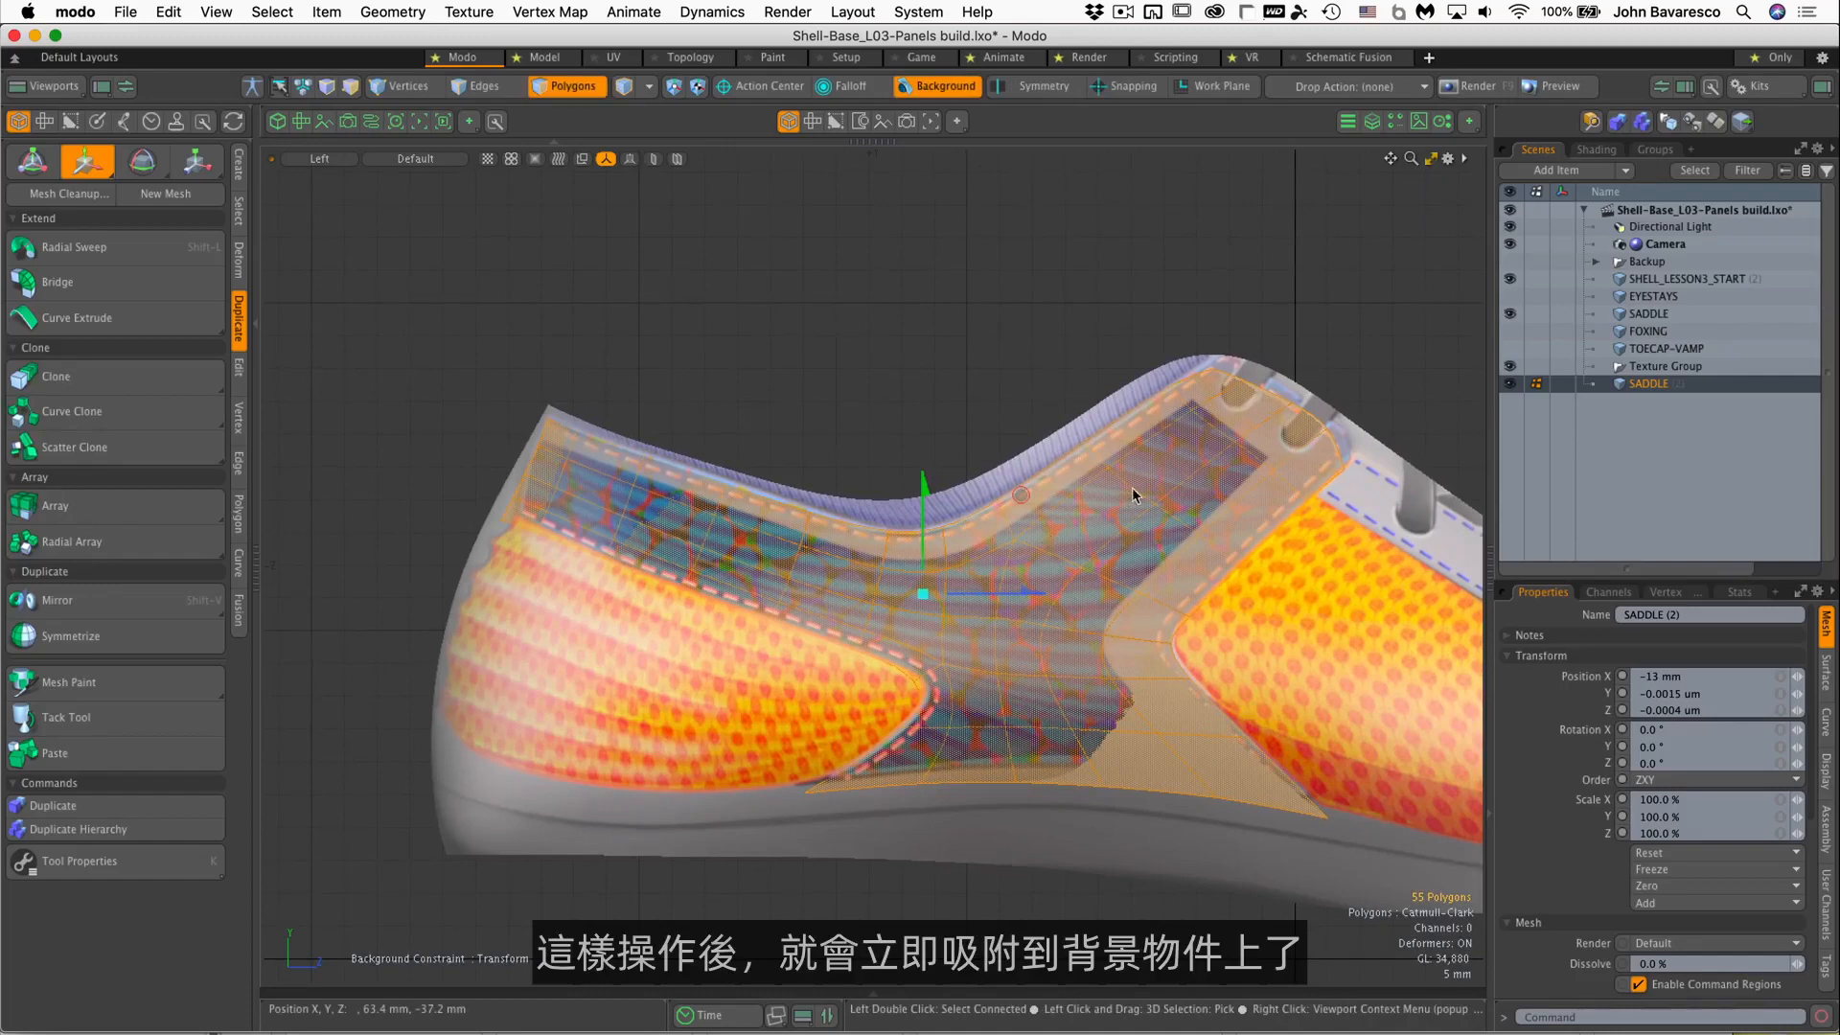
Turn off the mesh constraint and check the snapped SADDLE's fit around the shoe in the Perspective view
key(ctrl+space)
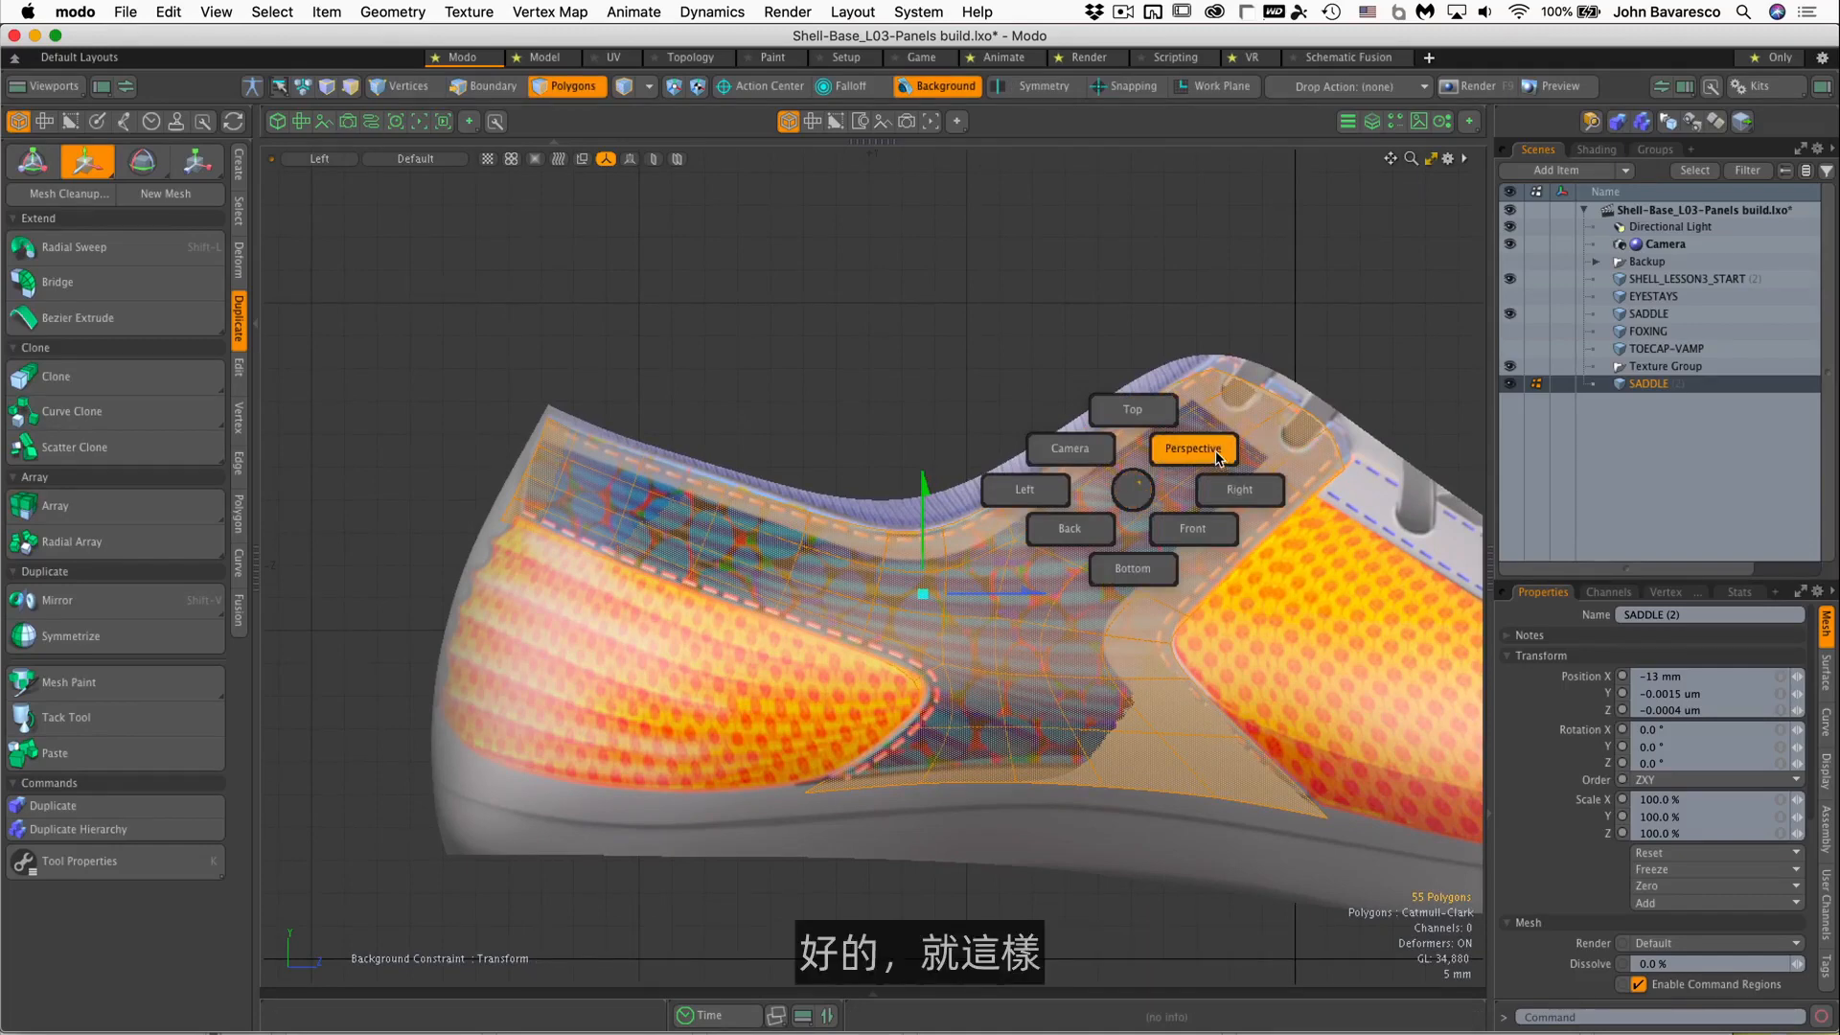
click(1214, 452)
alt+drag(935, 560, 847, 591)
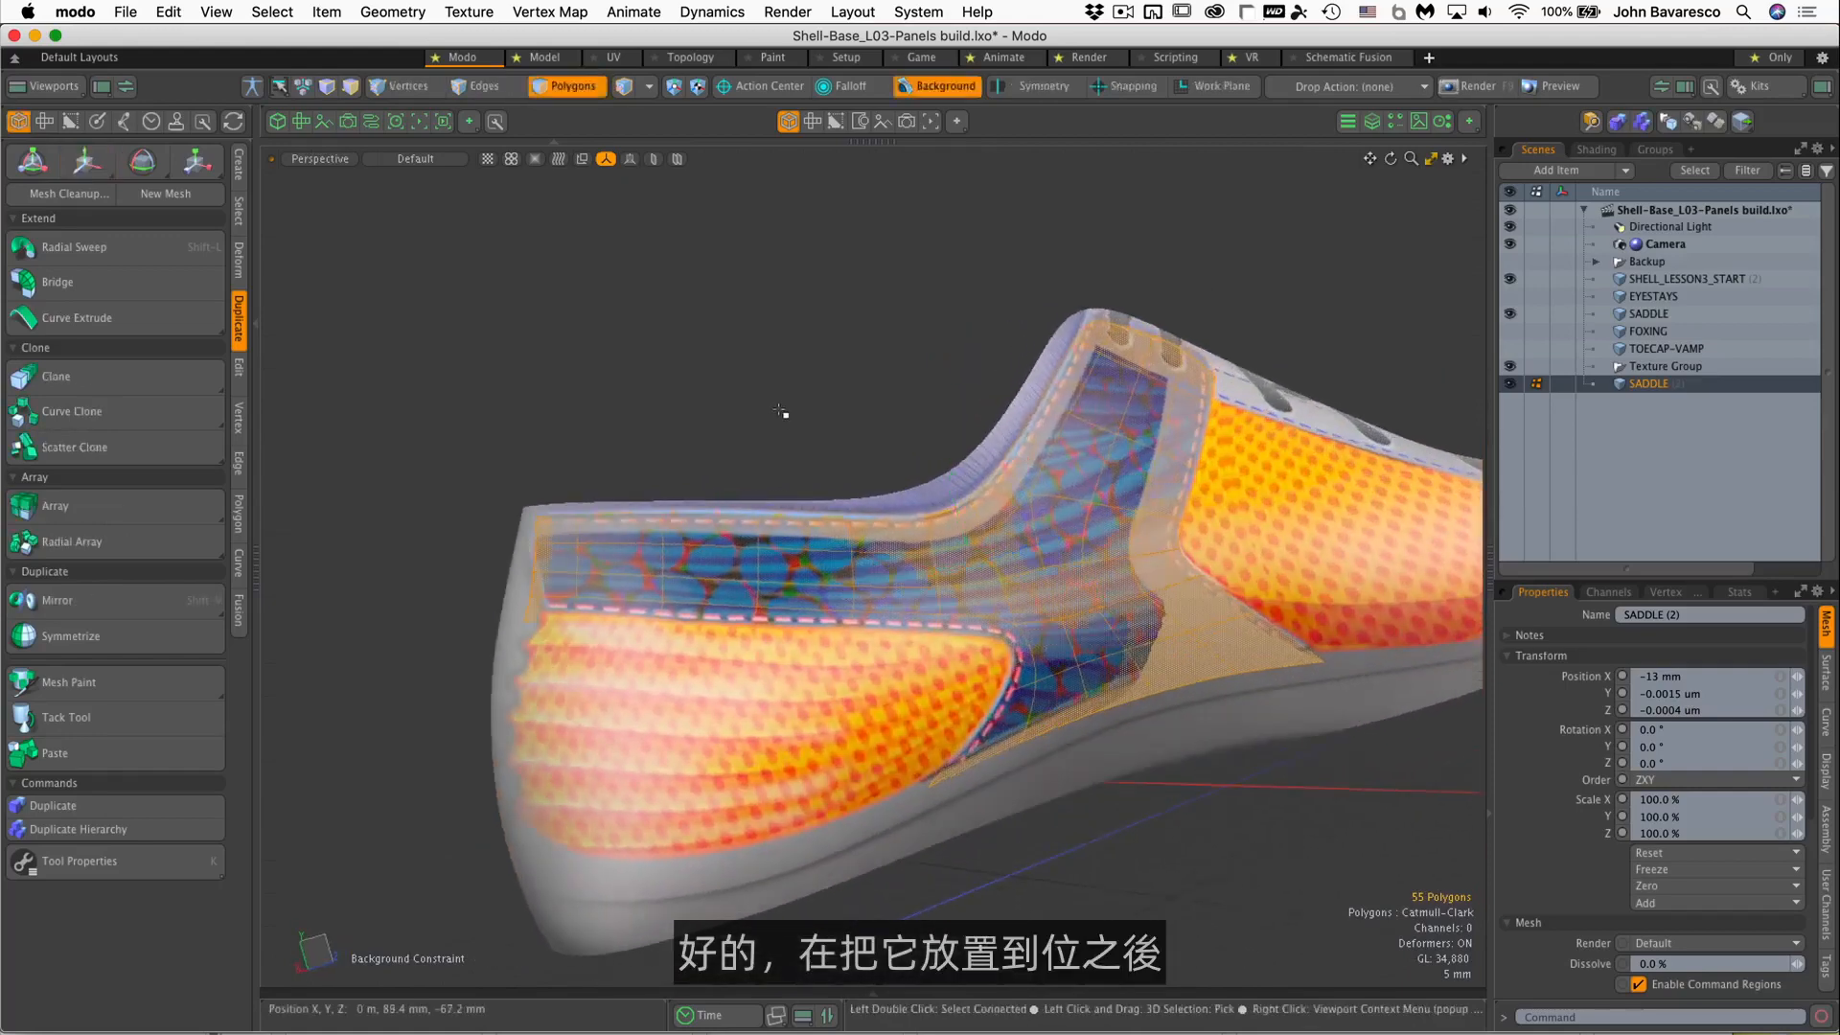
click(937, 85)
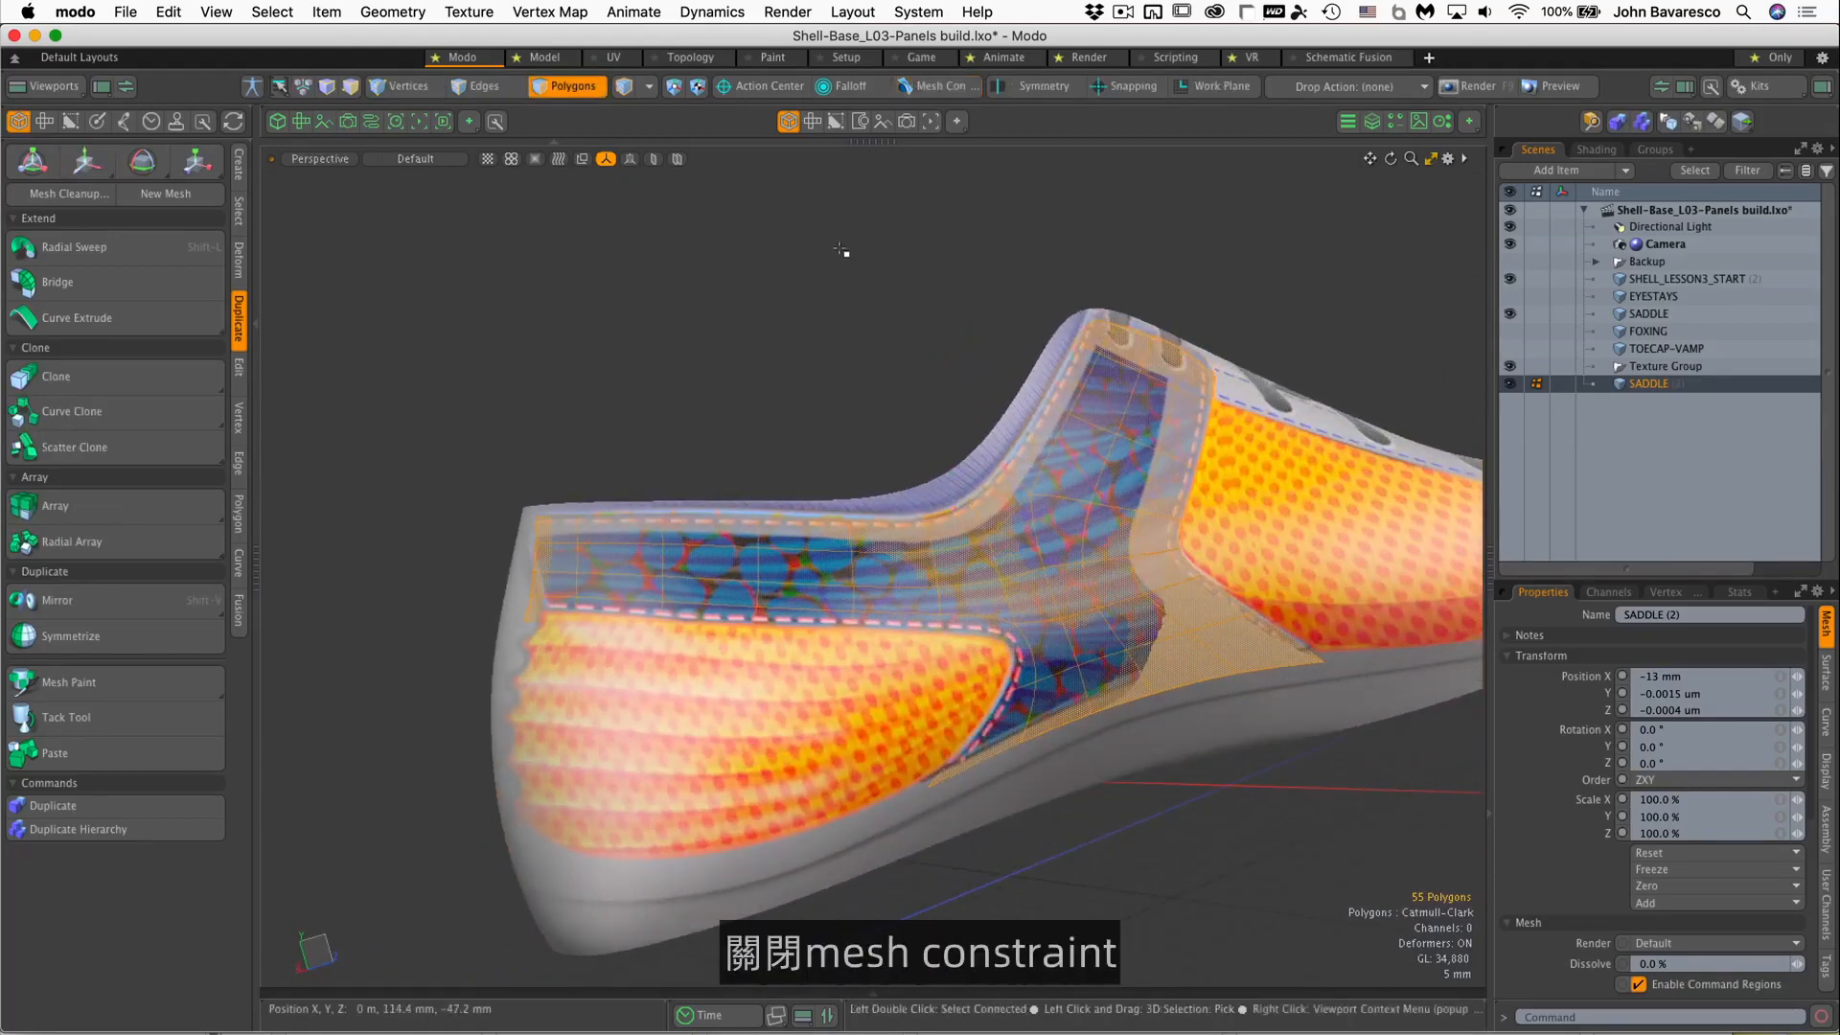
alt+drag(841, 250, 912, 176)
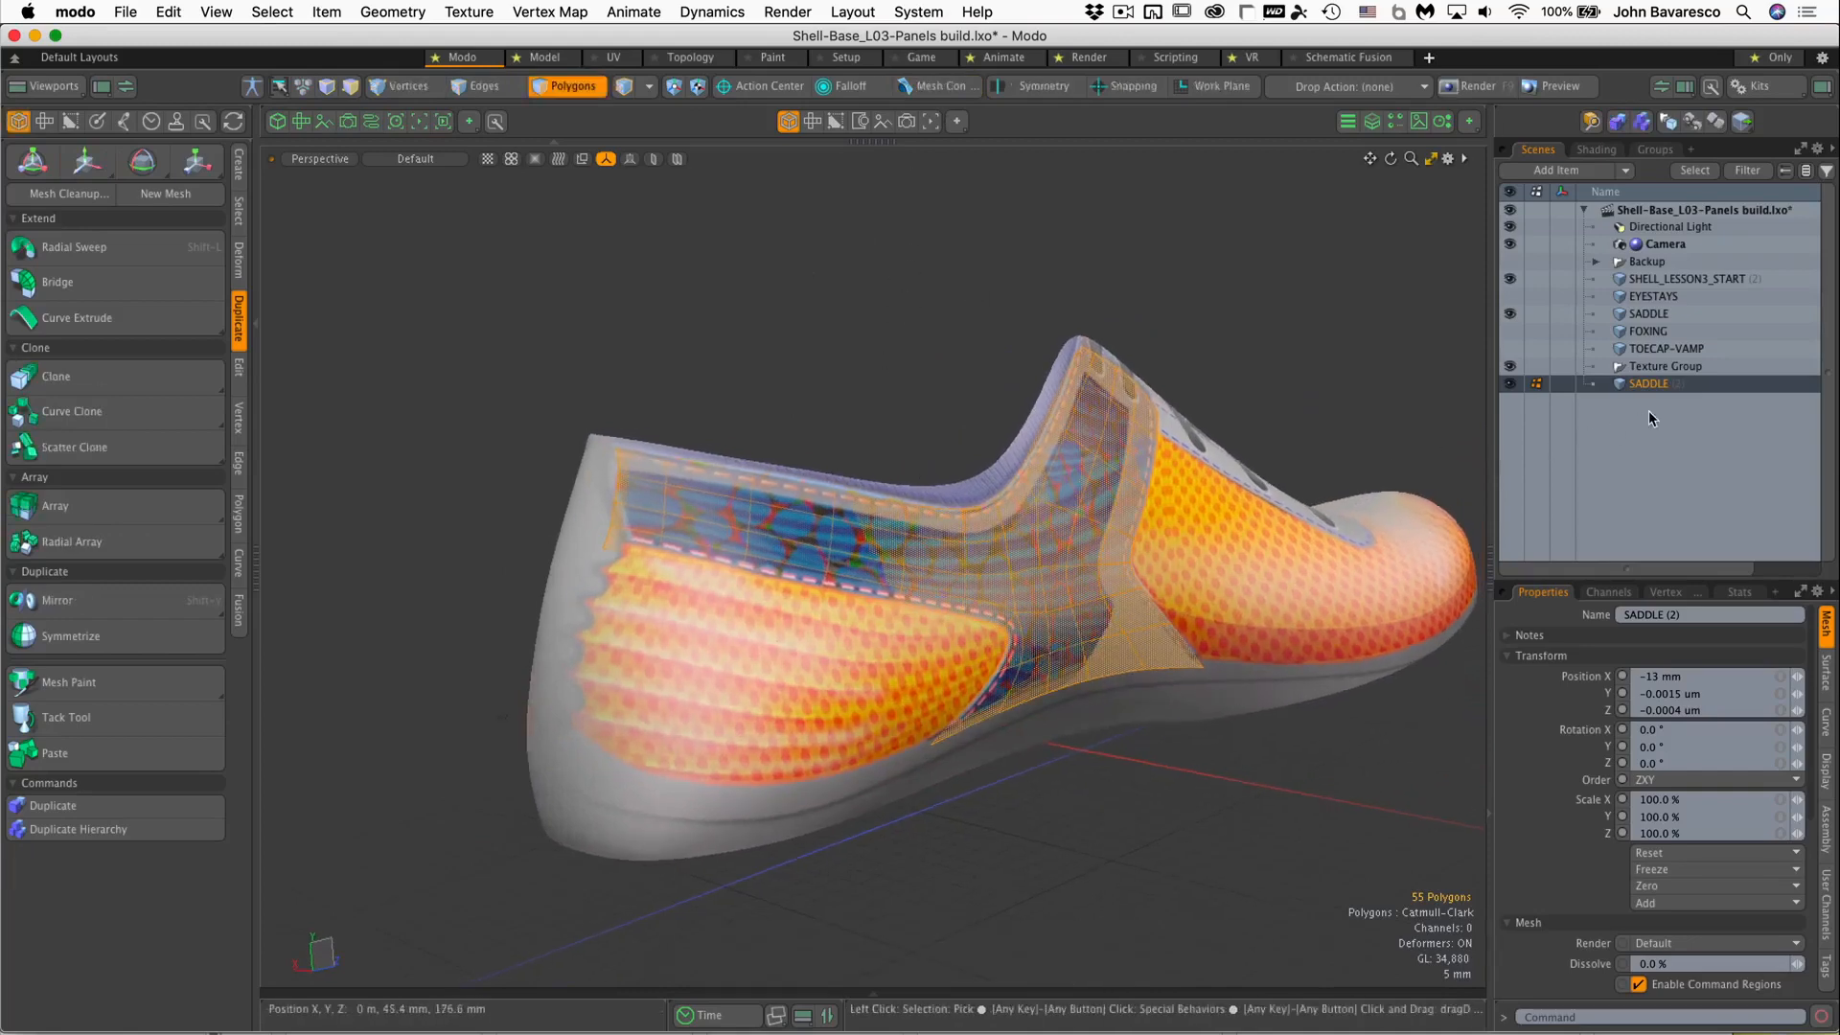
Place the mirrored SADDLE directly below the original in the item list and merge both meshes with Transform Compensation on
drag(1648, 383, 1654, 329)
ctrl+click(1651, 314)
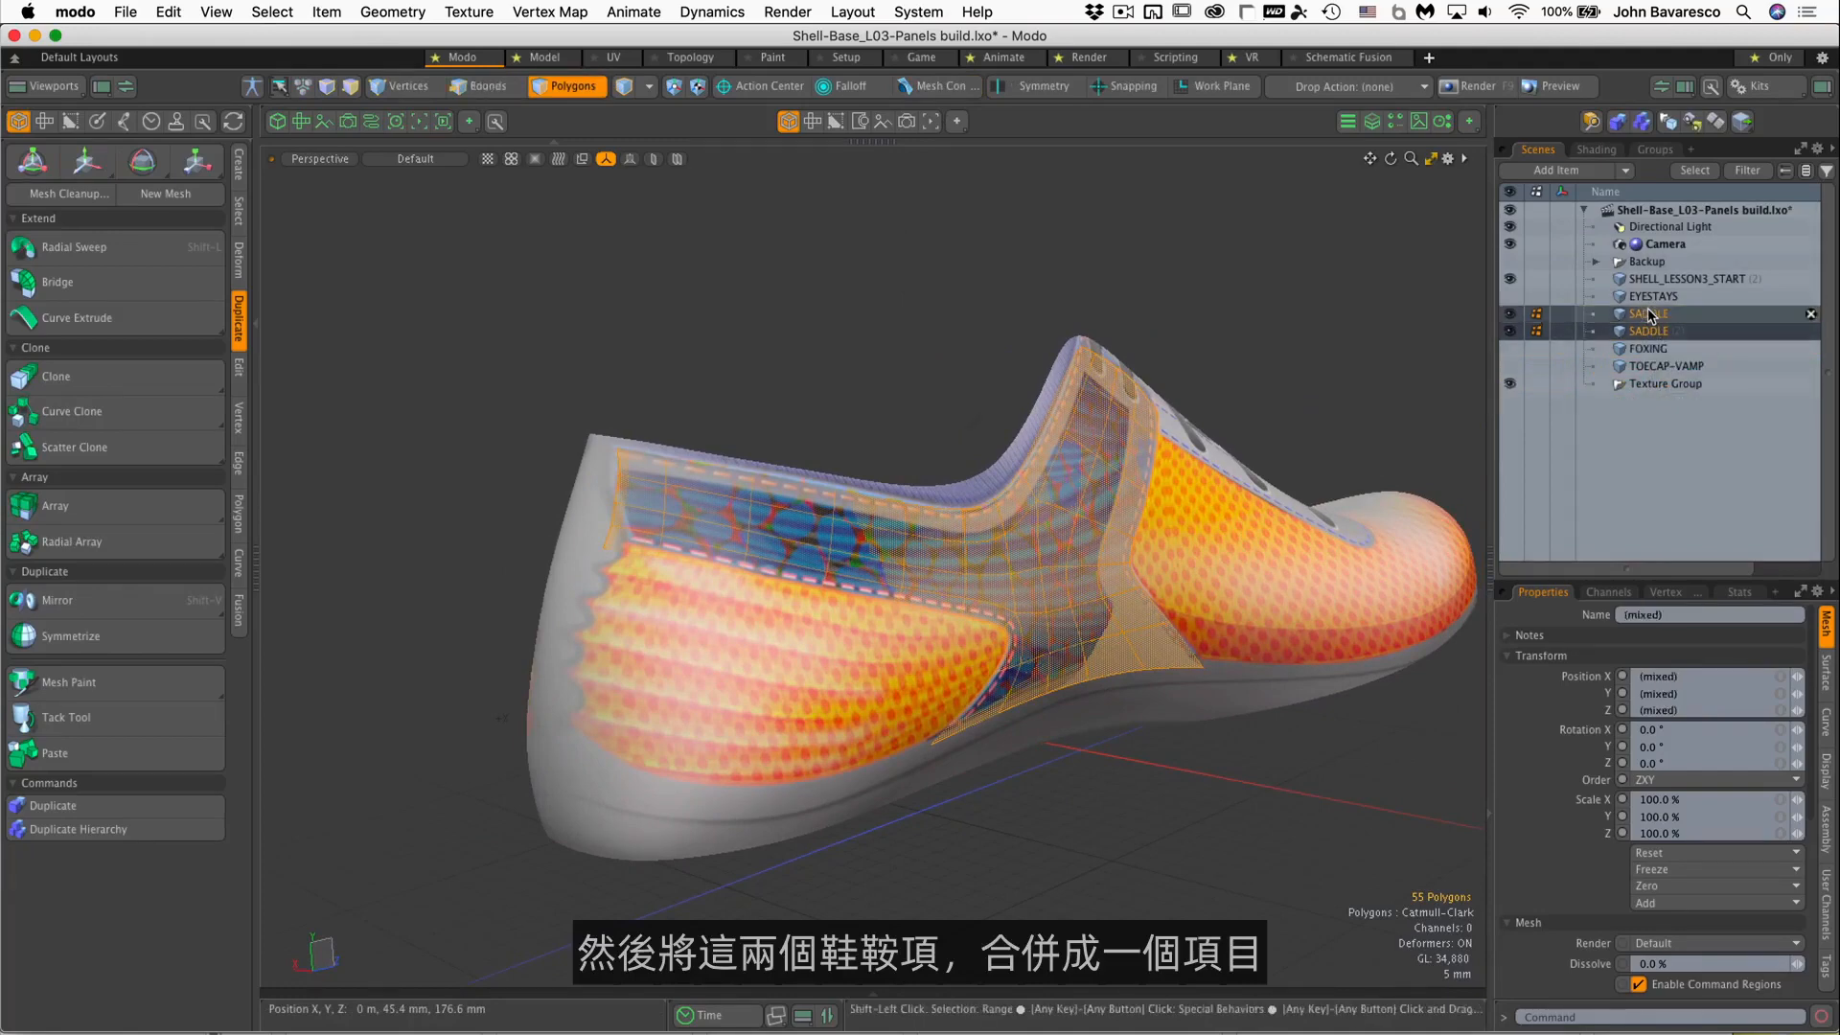
alt+drag(661, 597, 1001, 644)
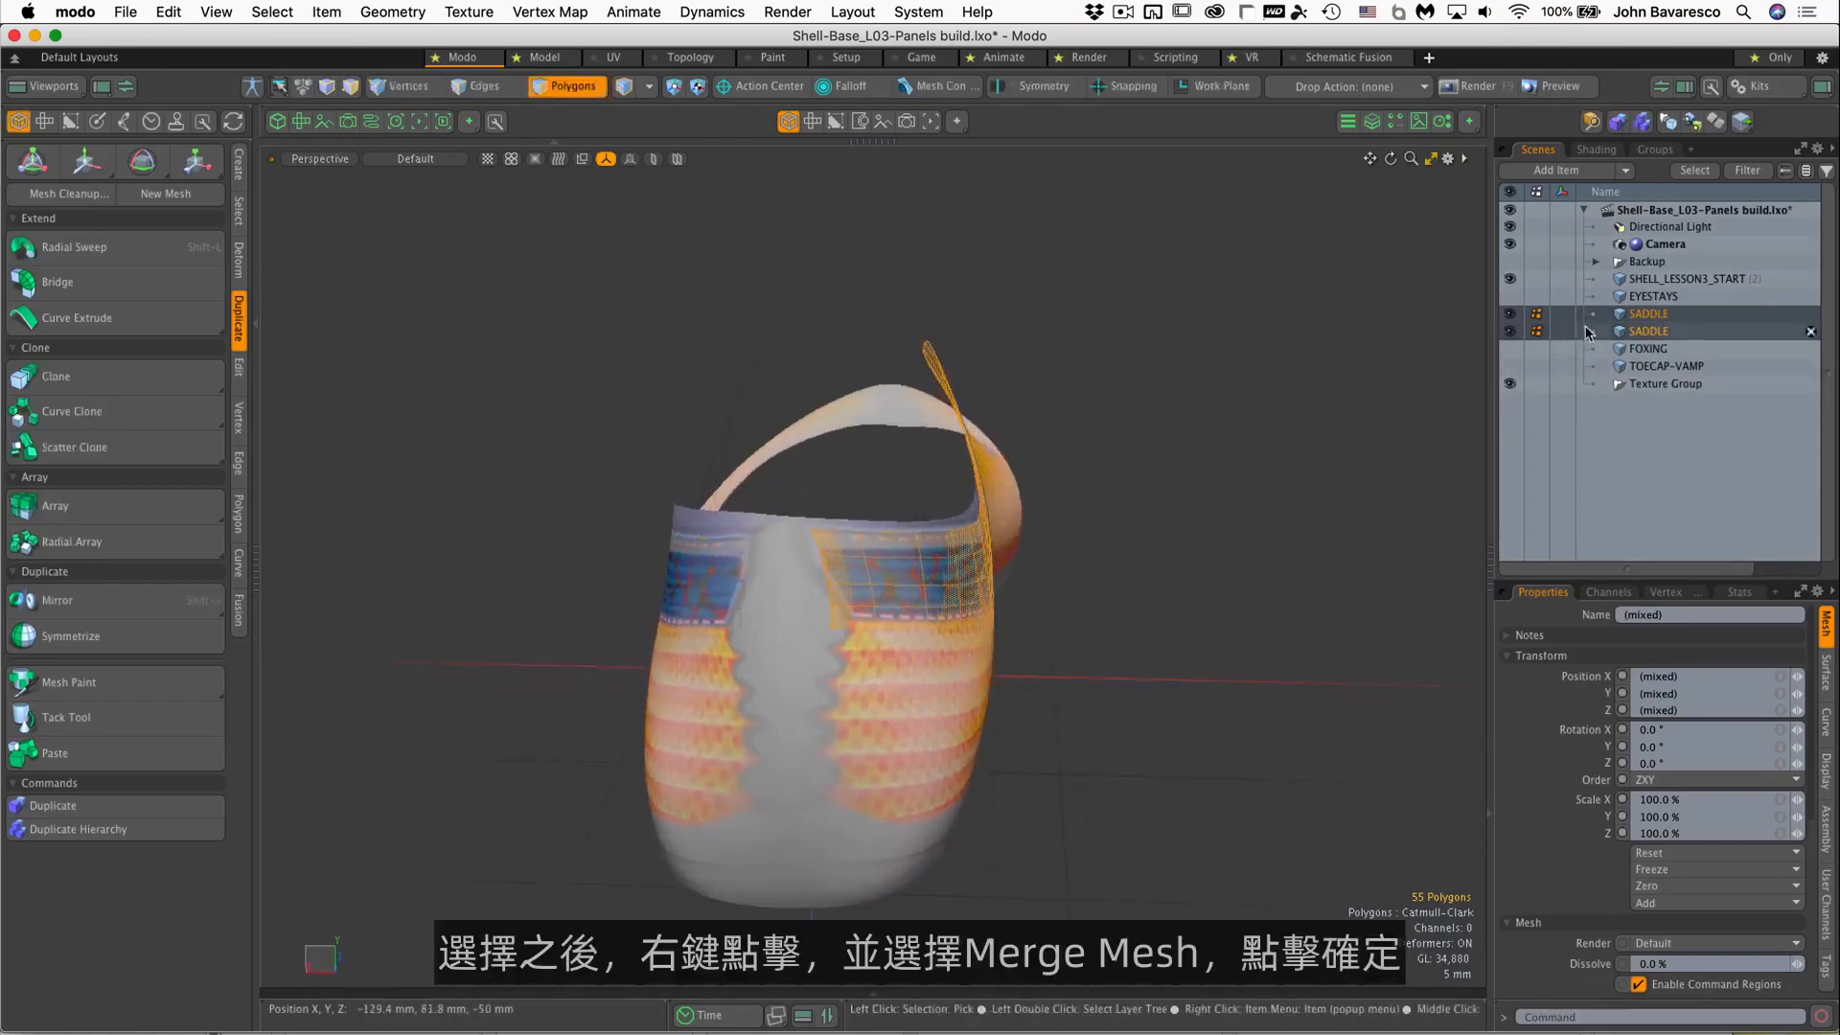
right_click(1645, 318)
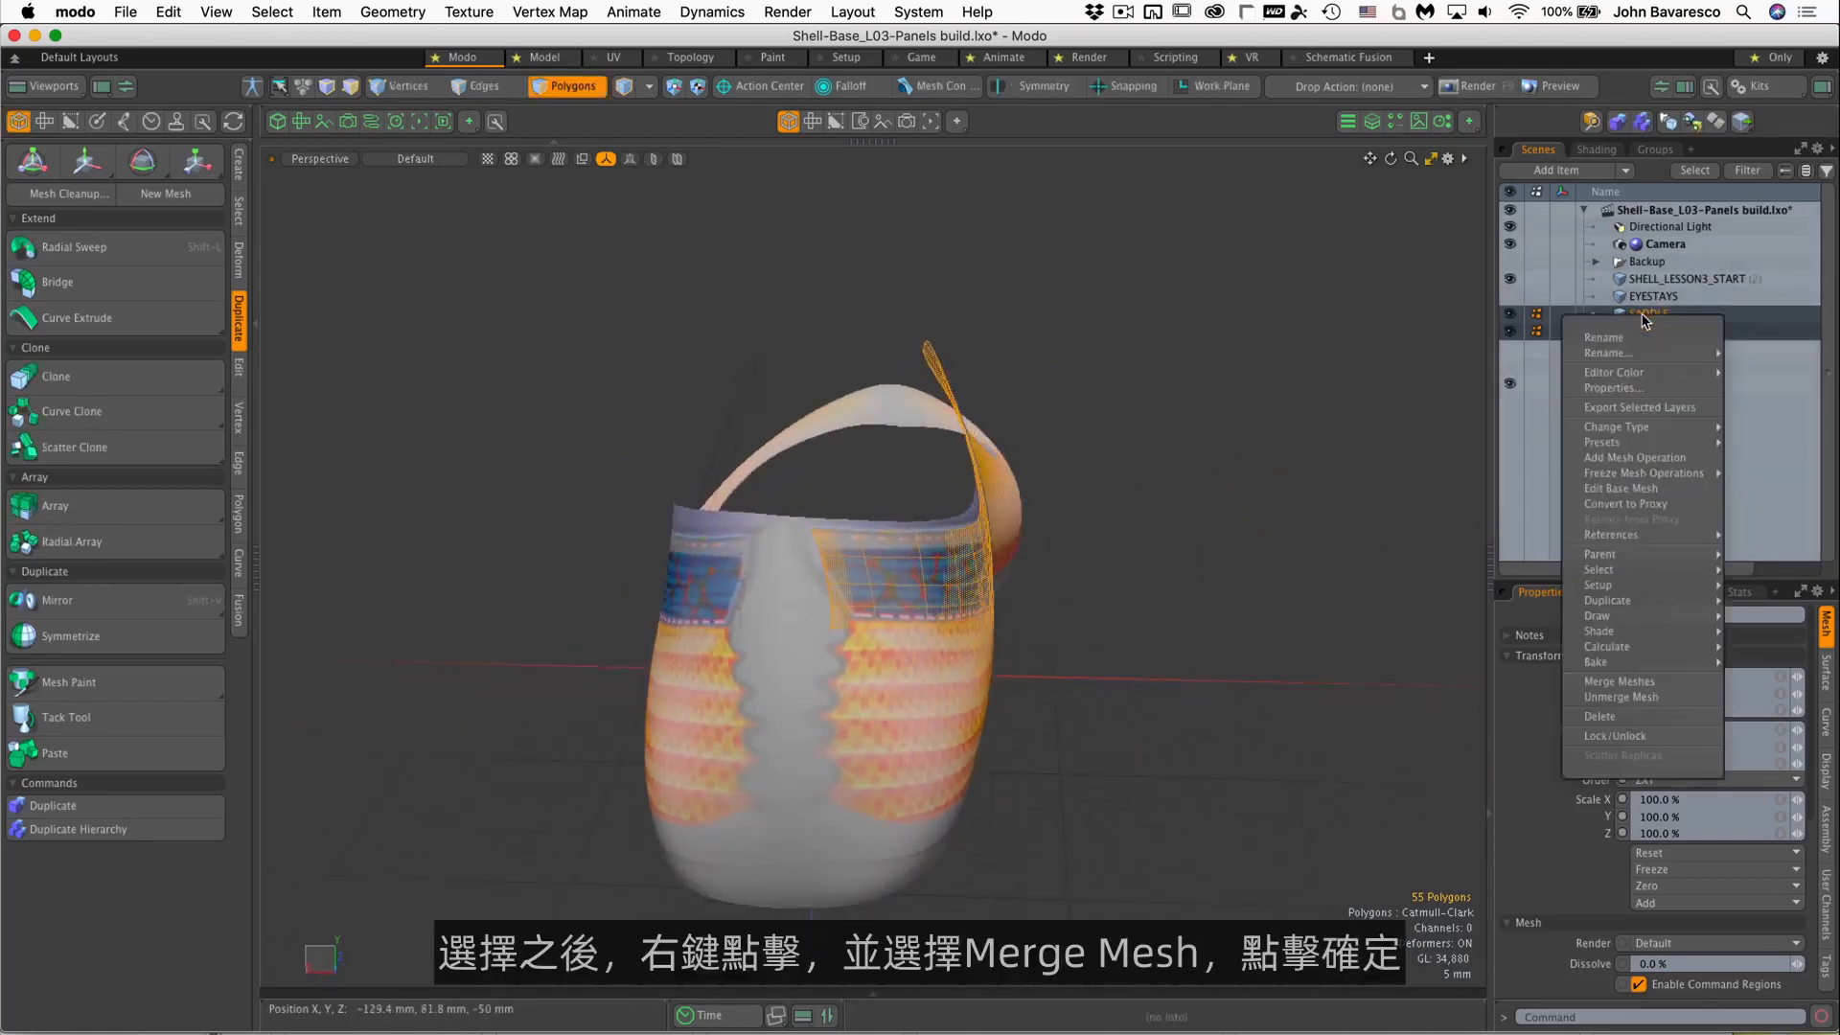
click(1644, 681)
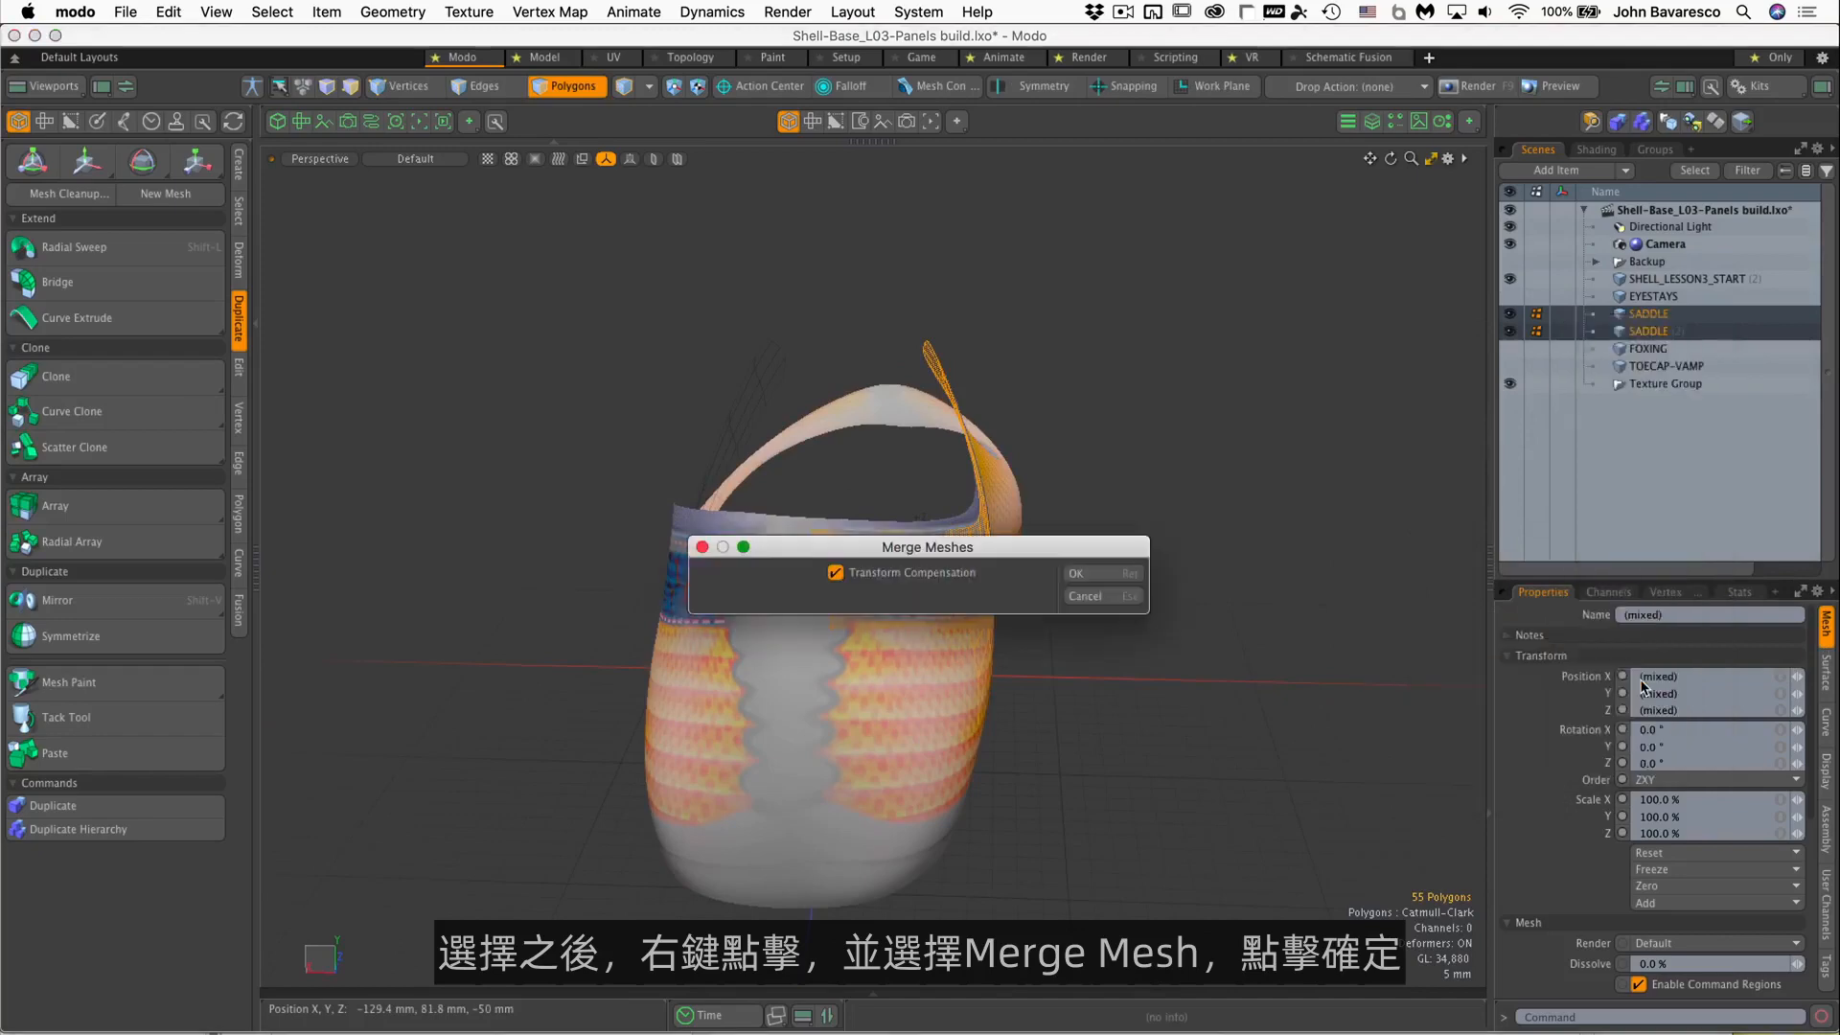
click(1102, 575)
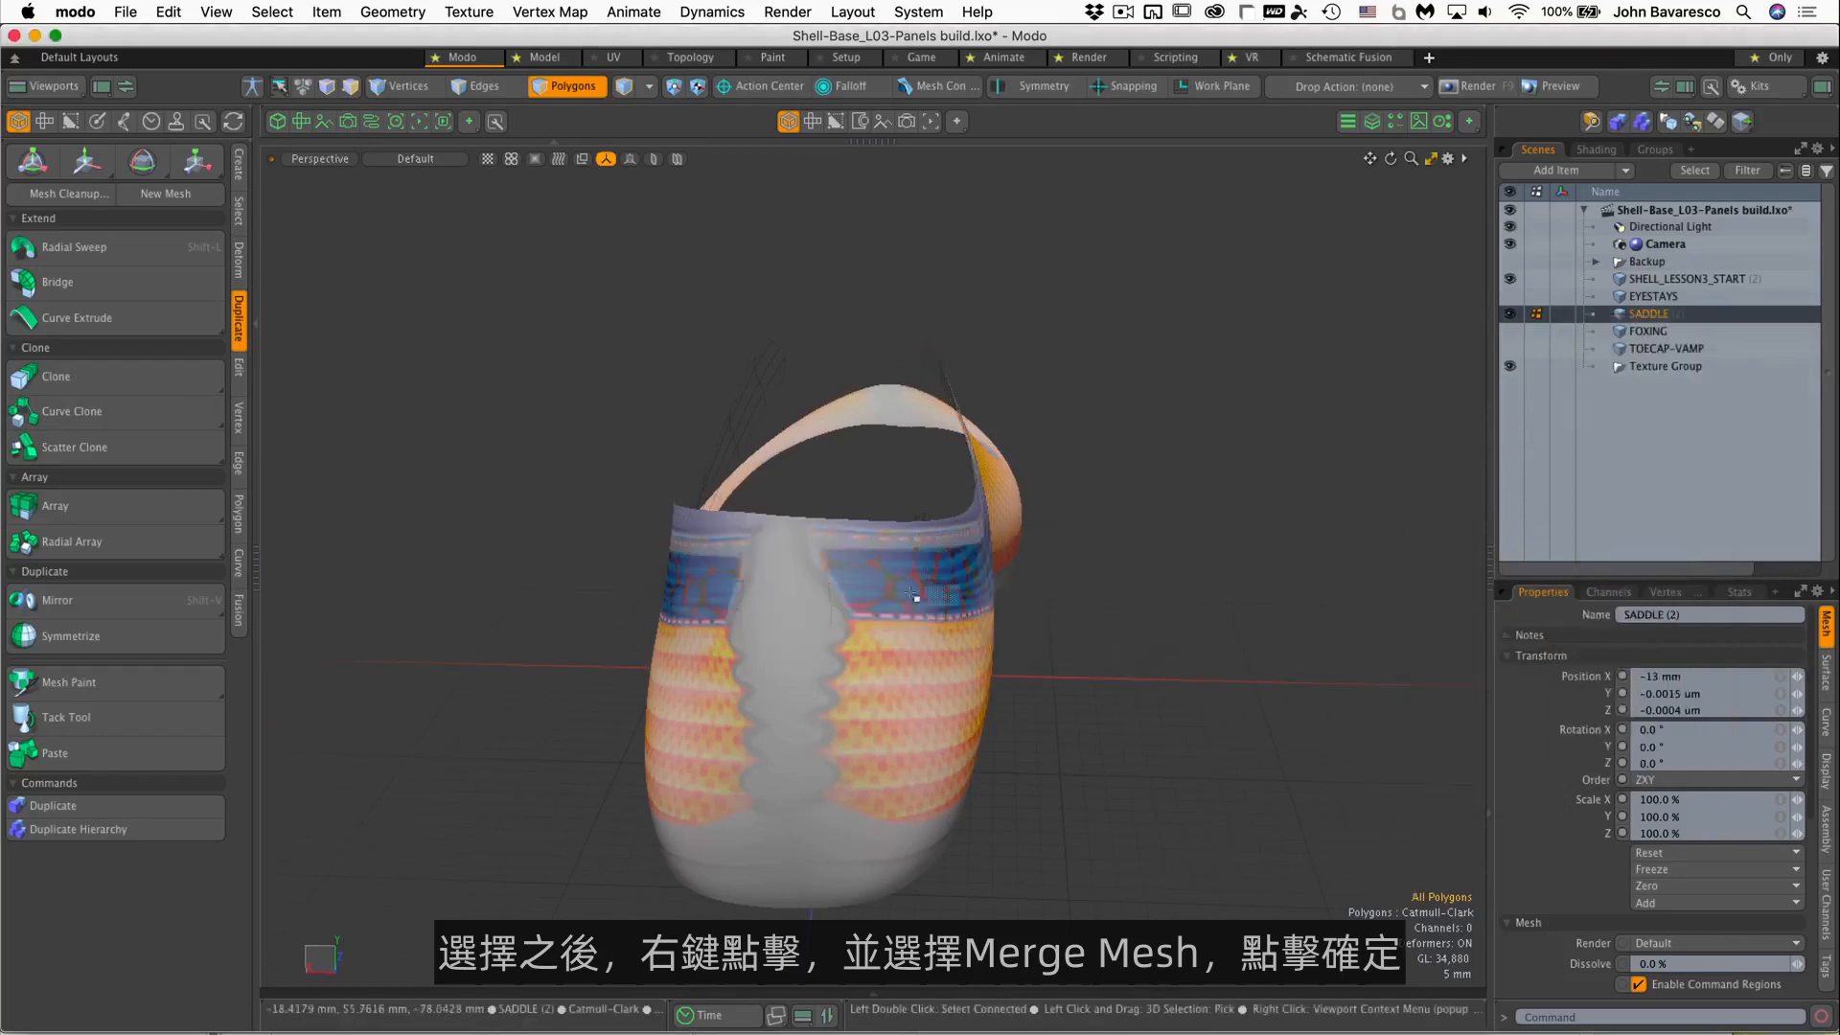
Select the connected polygons of both SADDLE halves to check that they belong to the merged mesh, viewing them from the heel
double_click(903, 557)
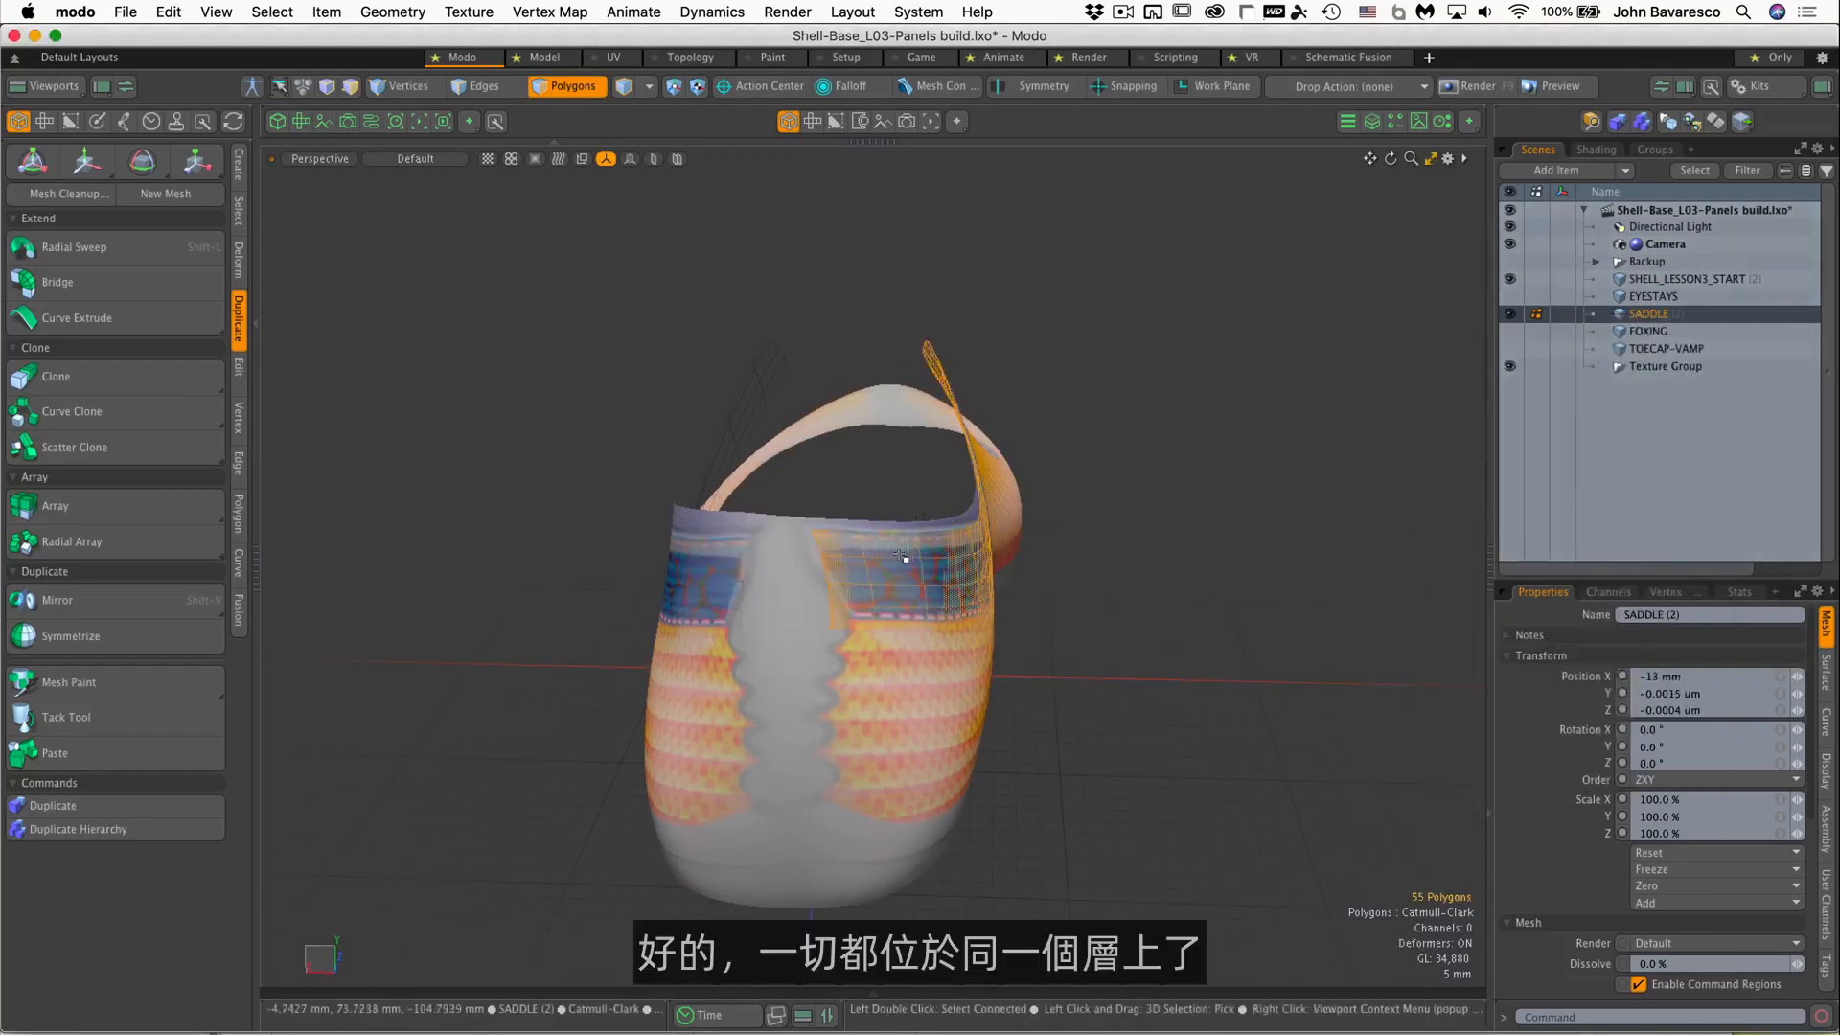
key(shift)
shift+double_click(710, 578)
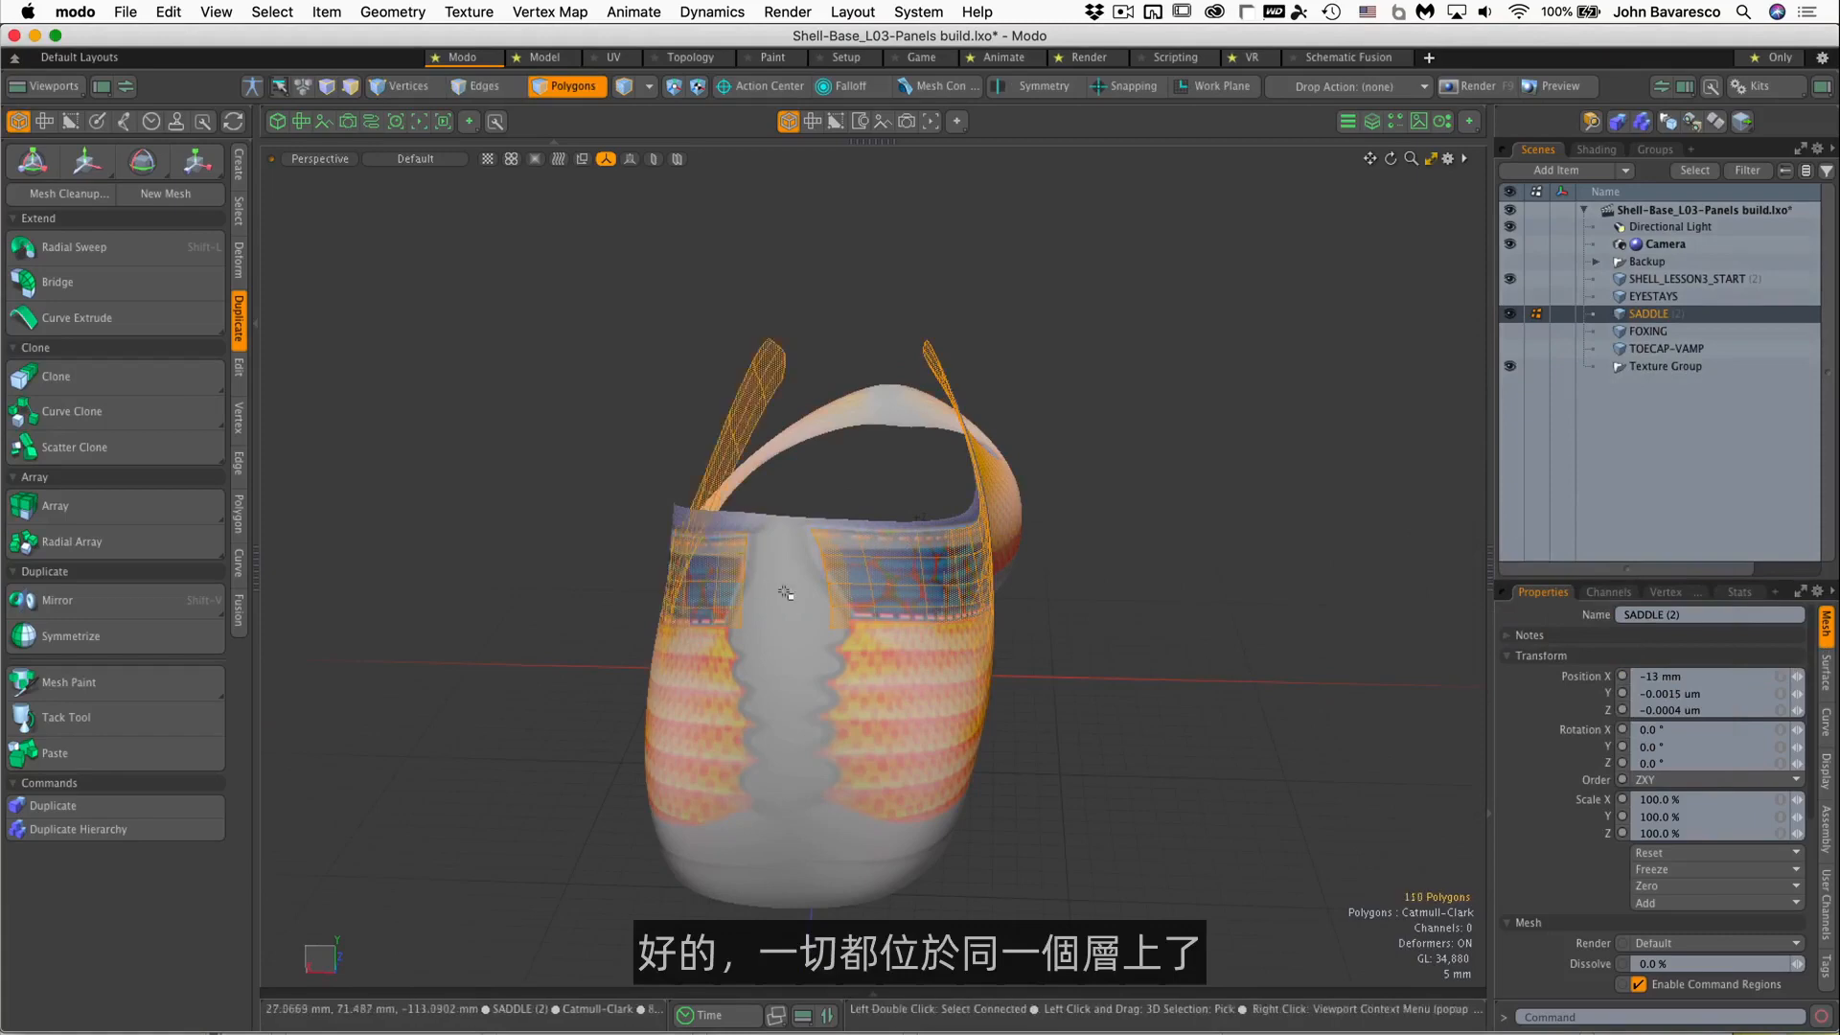
alt+drag(710, 578, 964, 544)
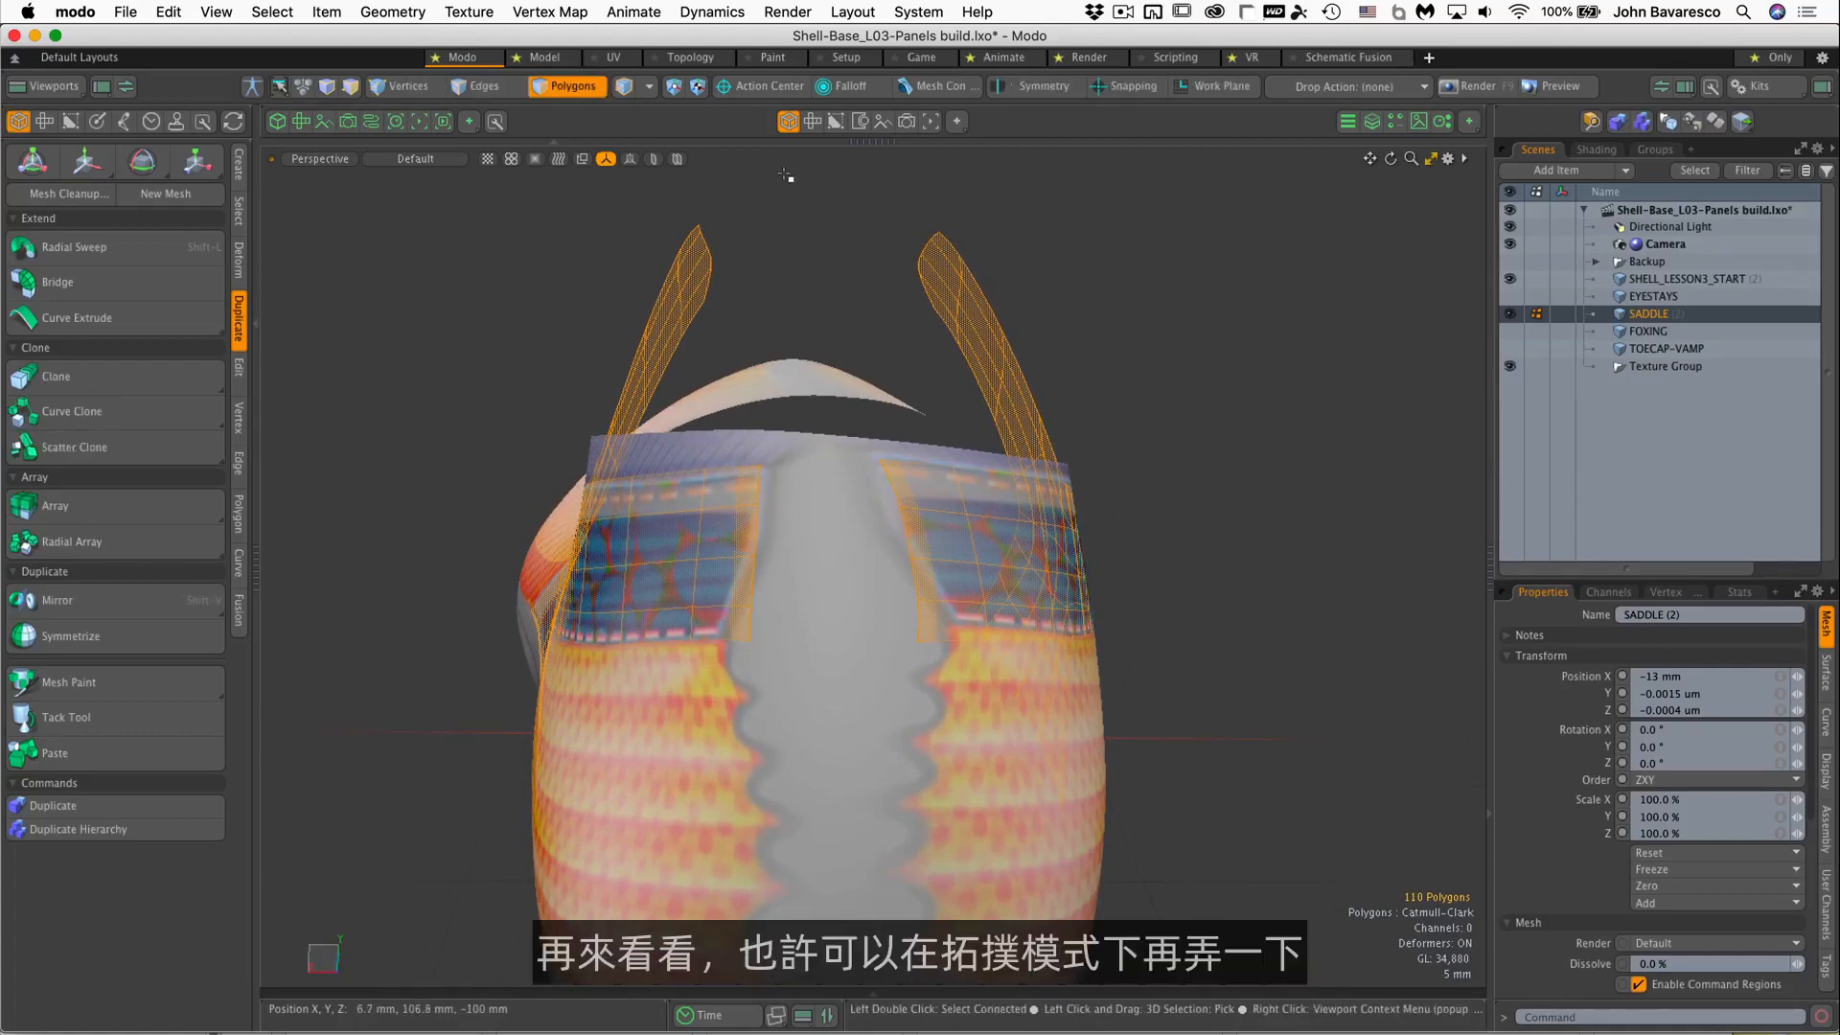
Select the four open heel edges on each SADDLE half and join them with Bridge in the Topology layout
click(690, 58)
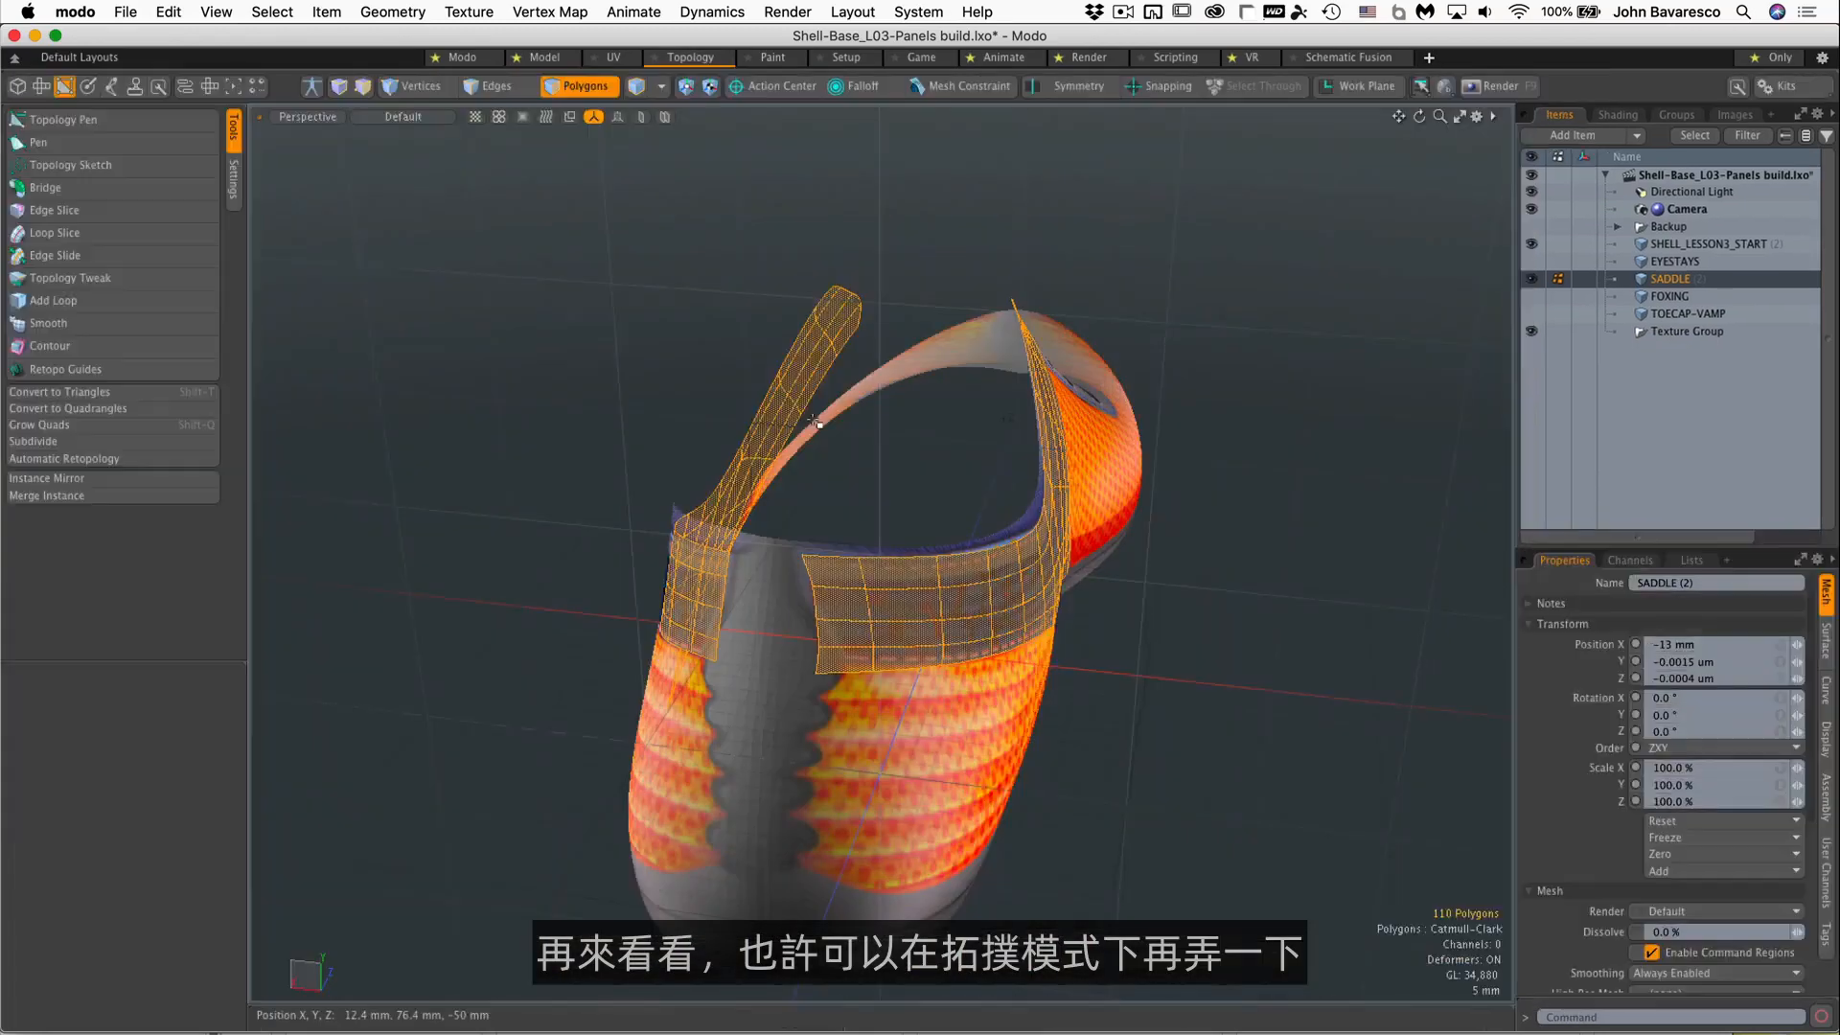
alt+drag(815, 423, 983, 583)
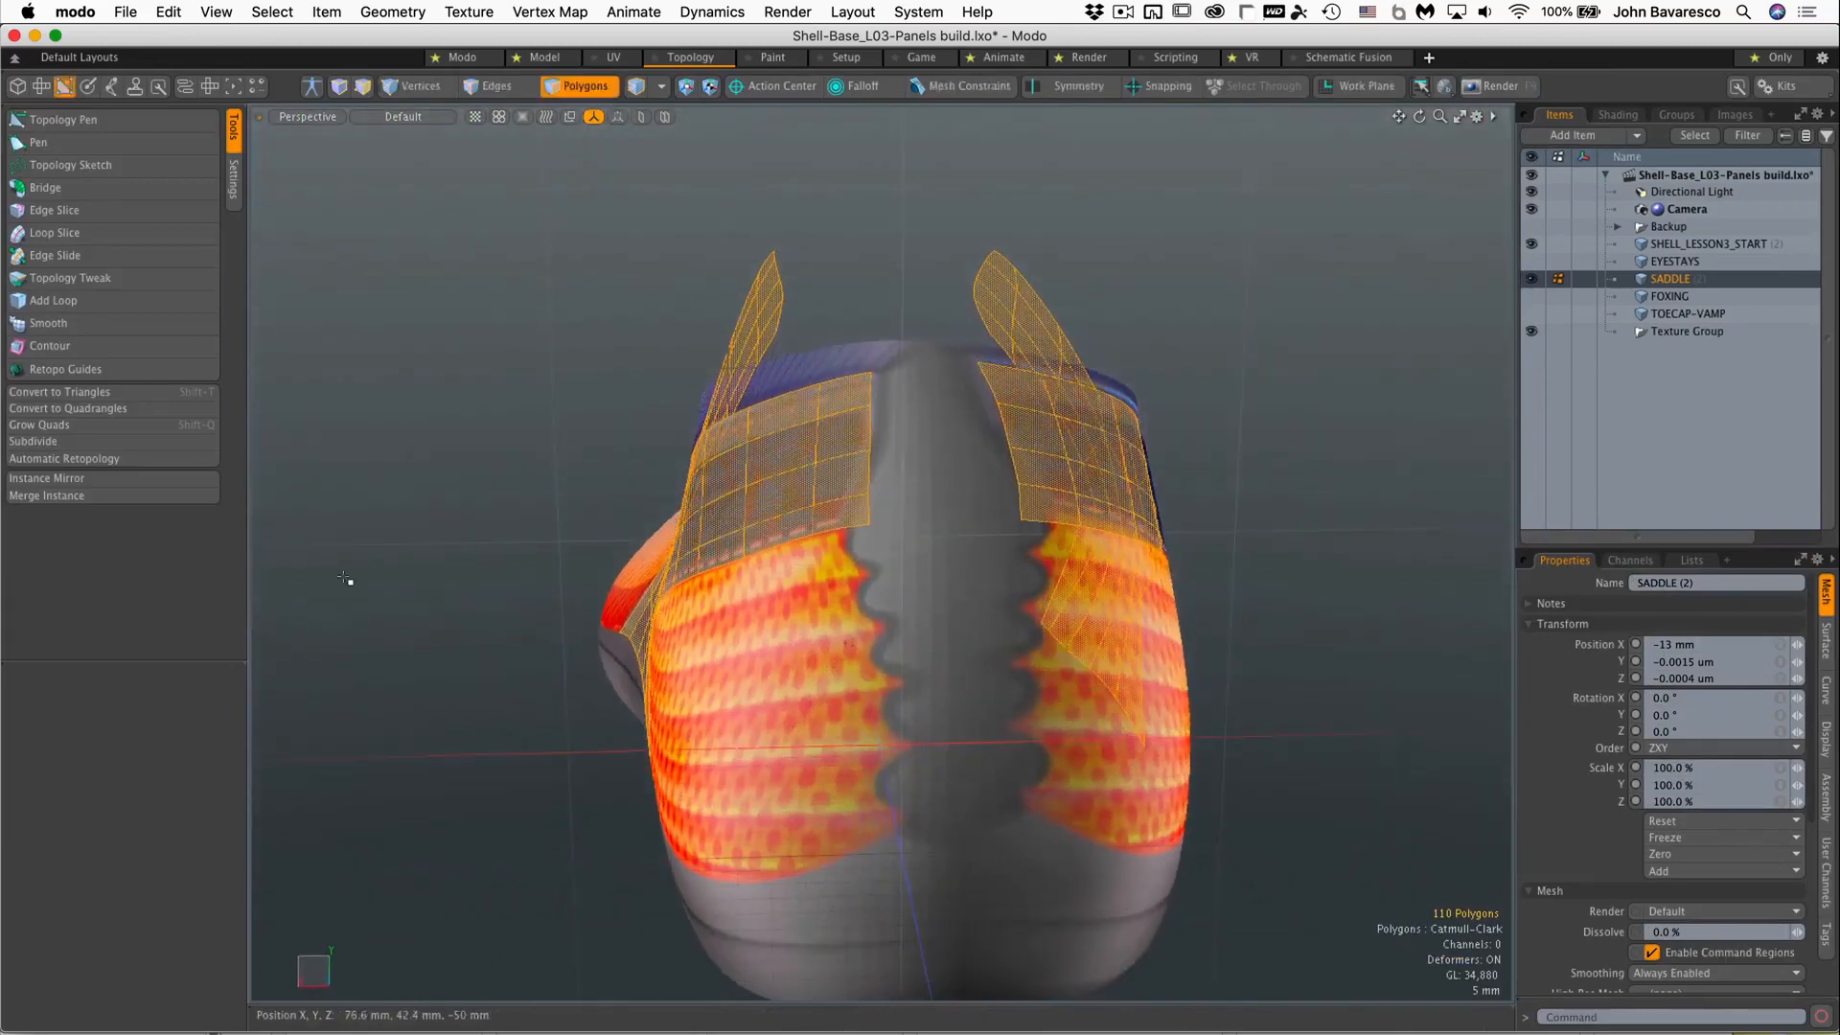
click(497, 85)
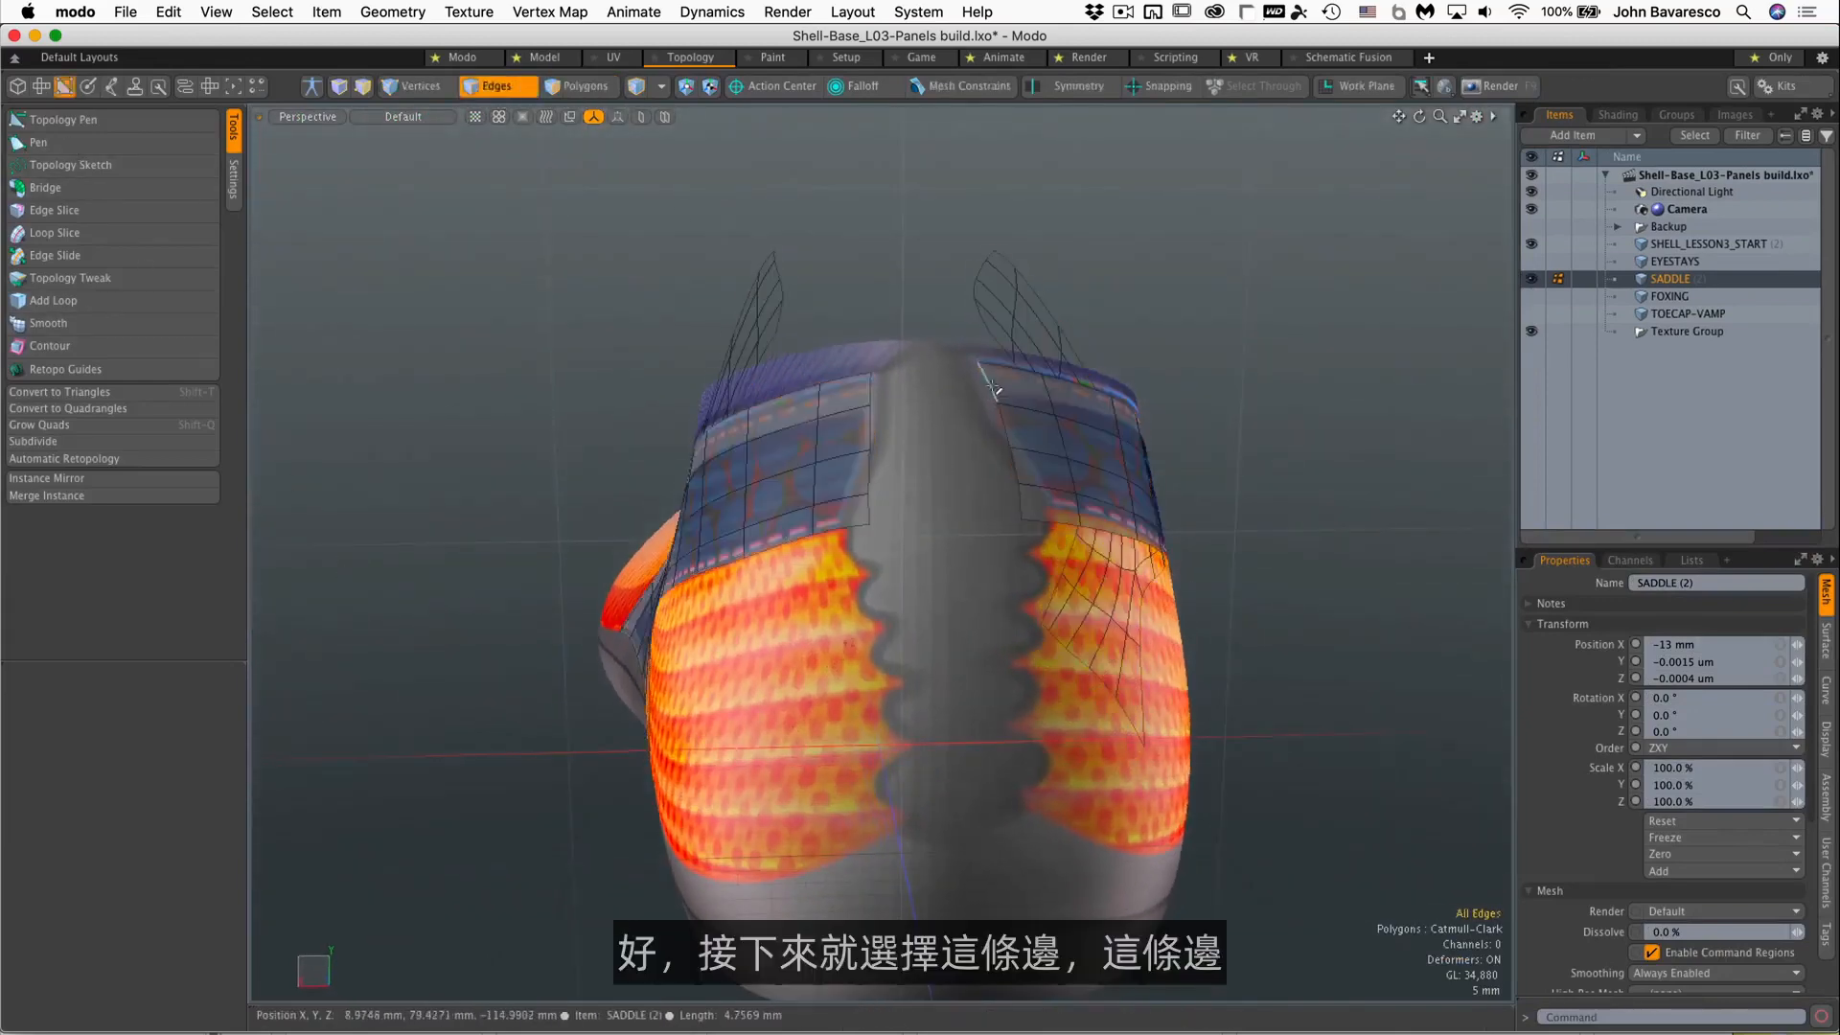
drag(993, 388, 1002, 442)
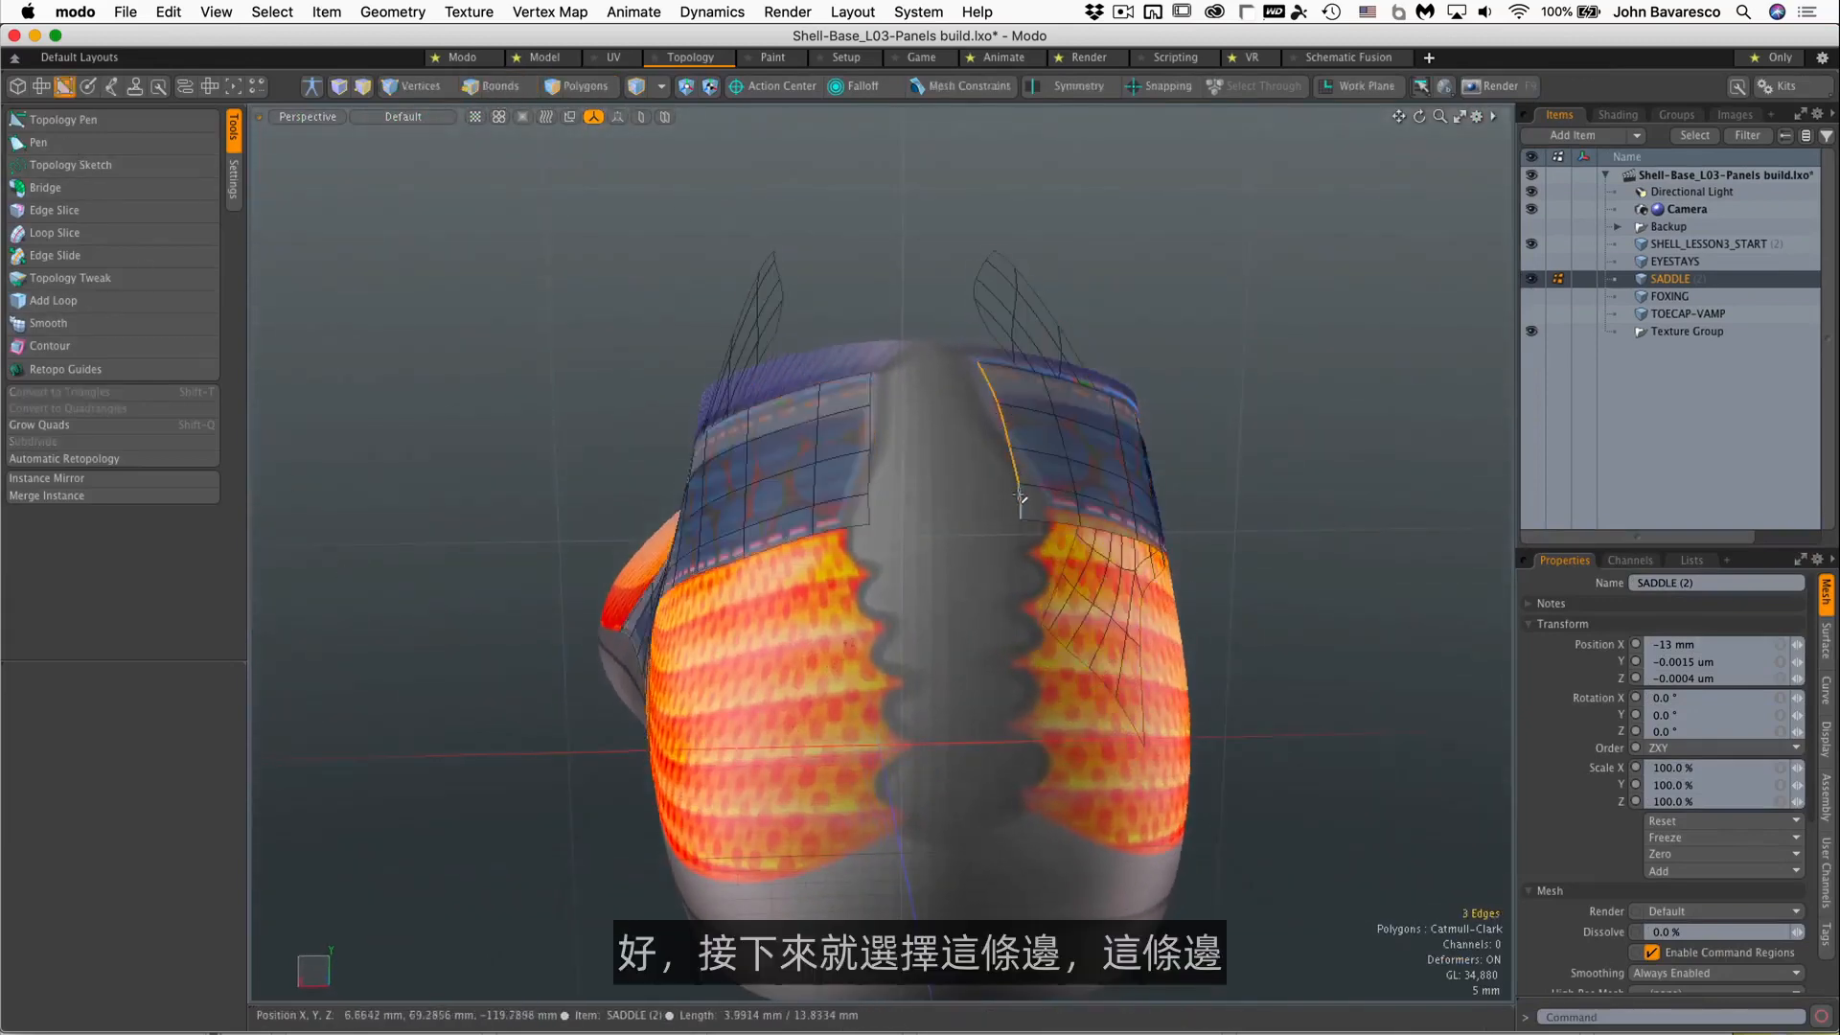
drag(874, 398, 867, 436)
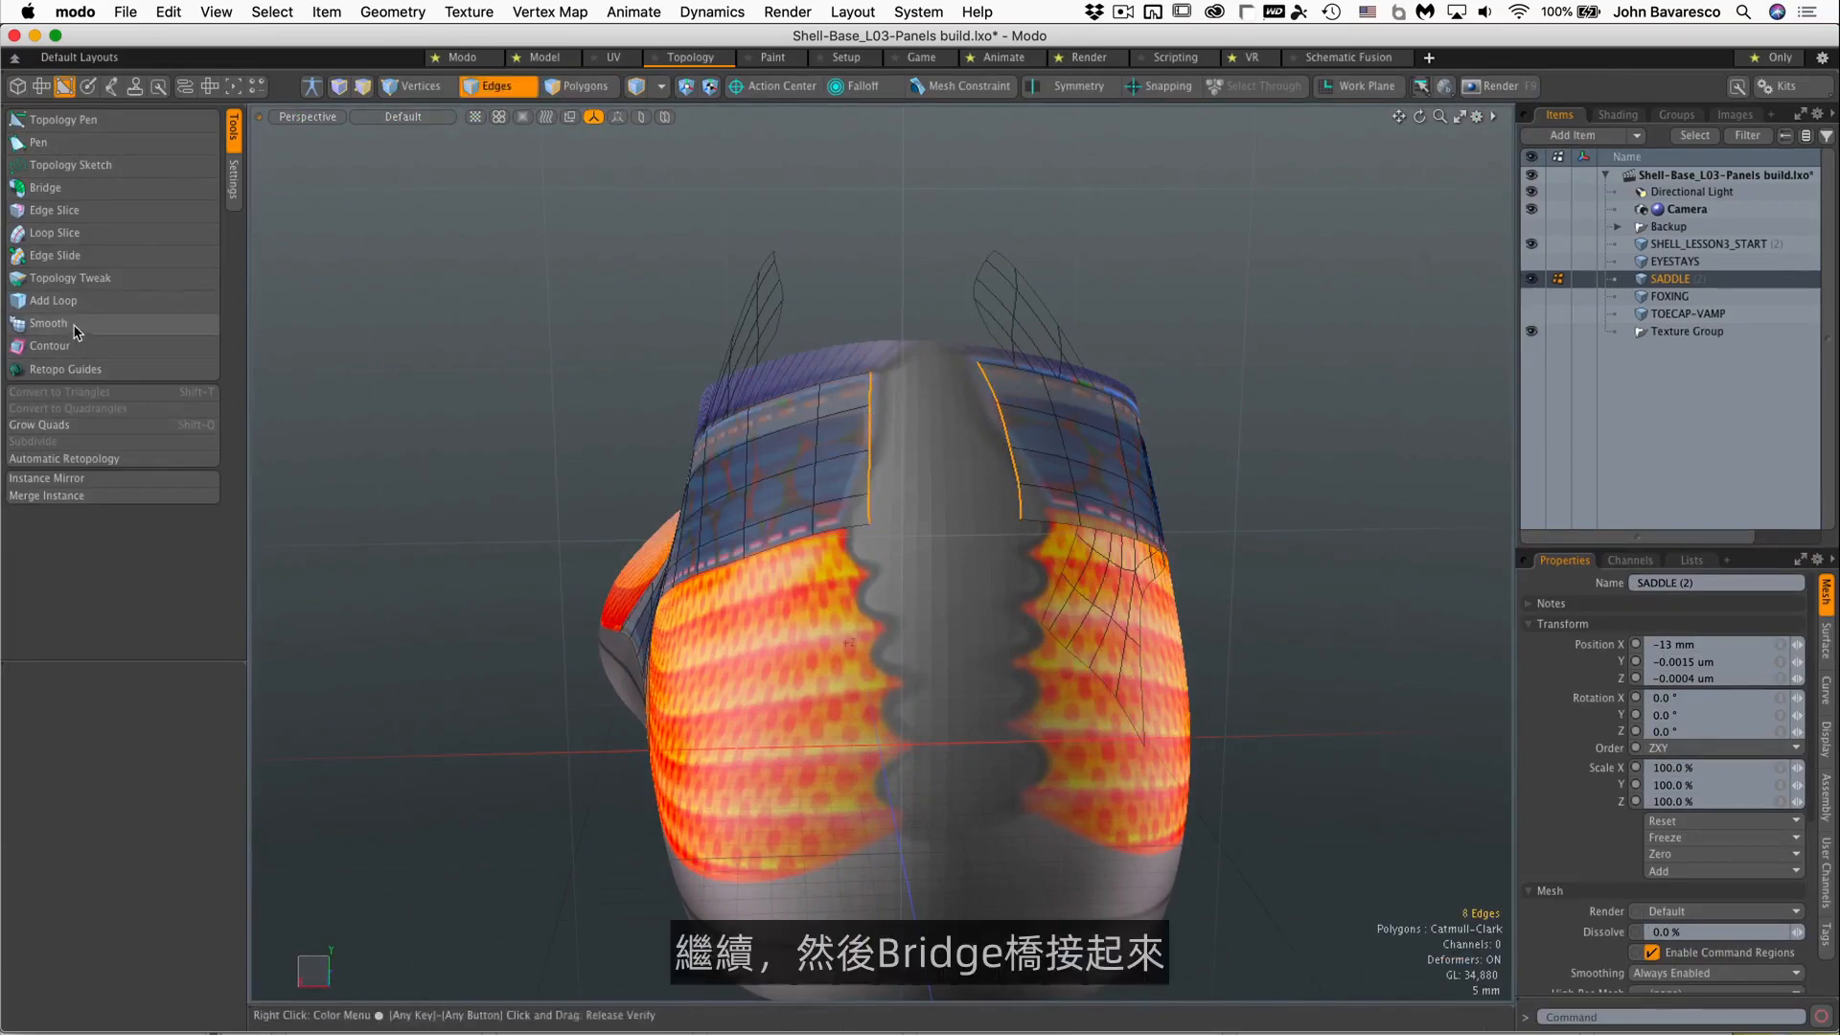
click(72, 189)
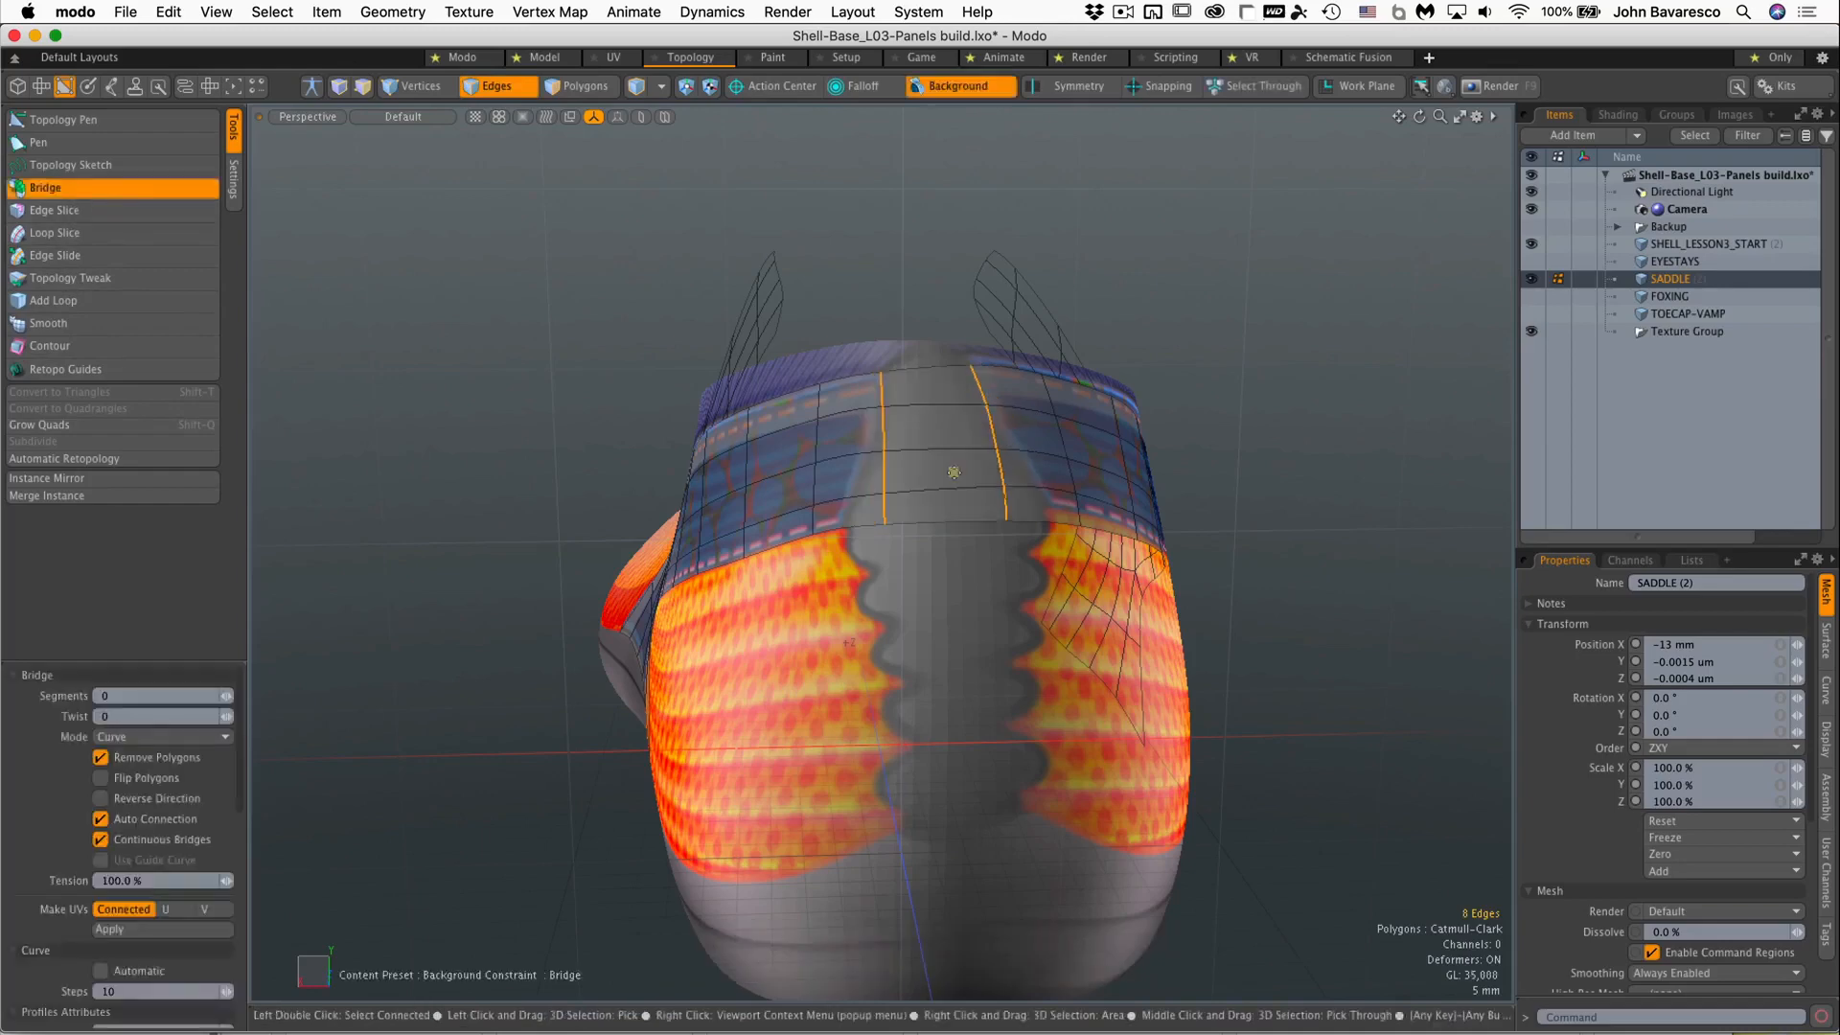
Add an edge loop down the middle of the bridged heel section of the SADDLE with the Topology Pen
alt+drag(955, 471, 900, 494)
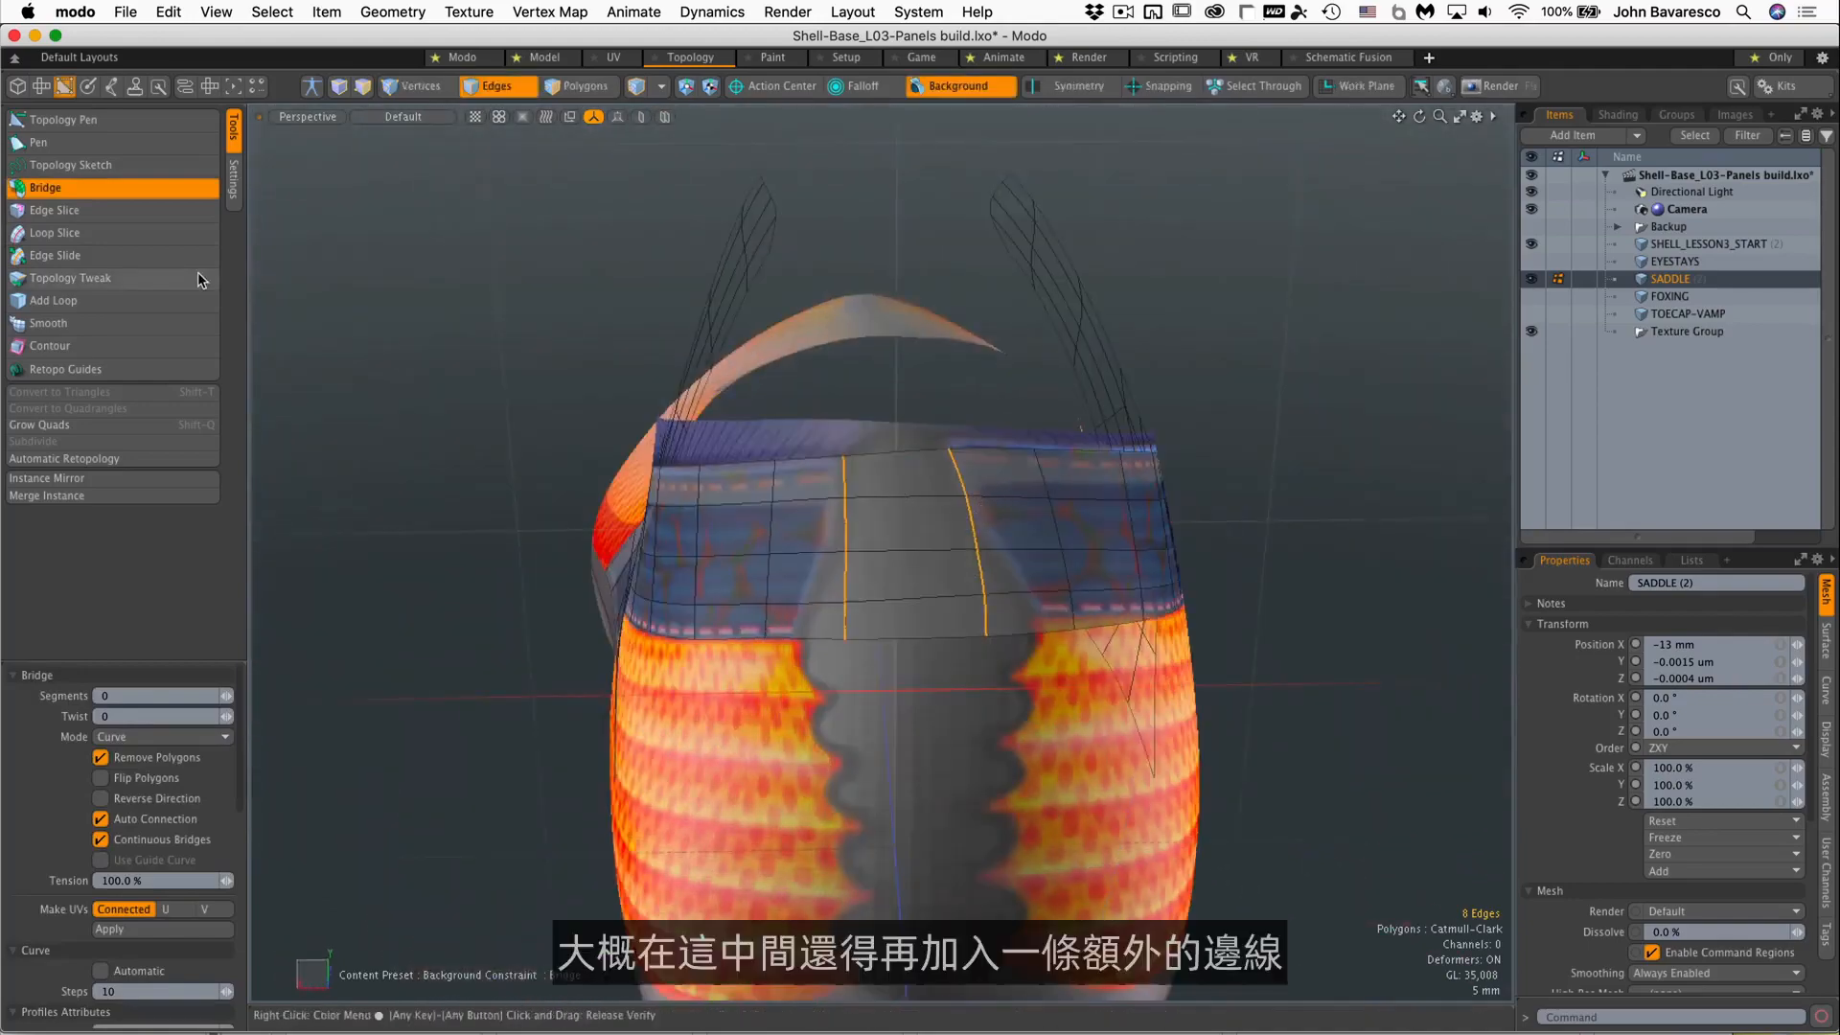
click(62, 119)
click(952, 514)
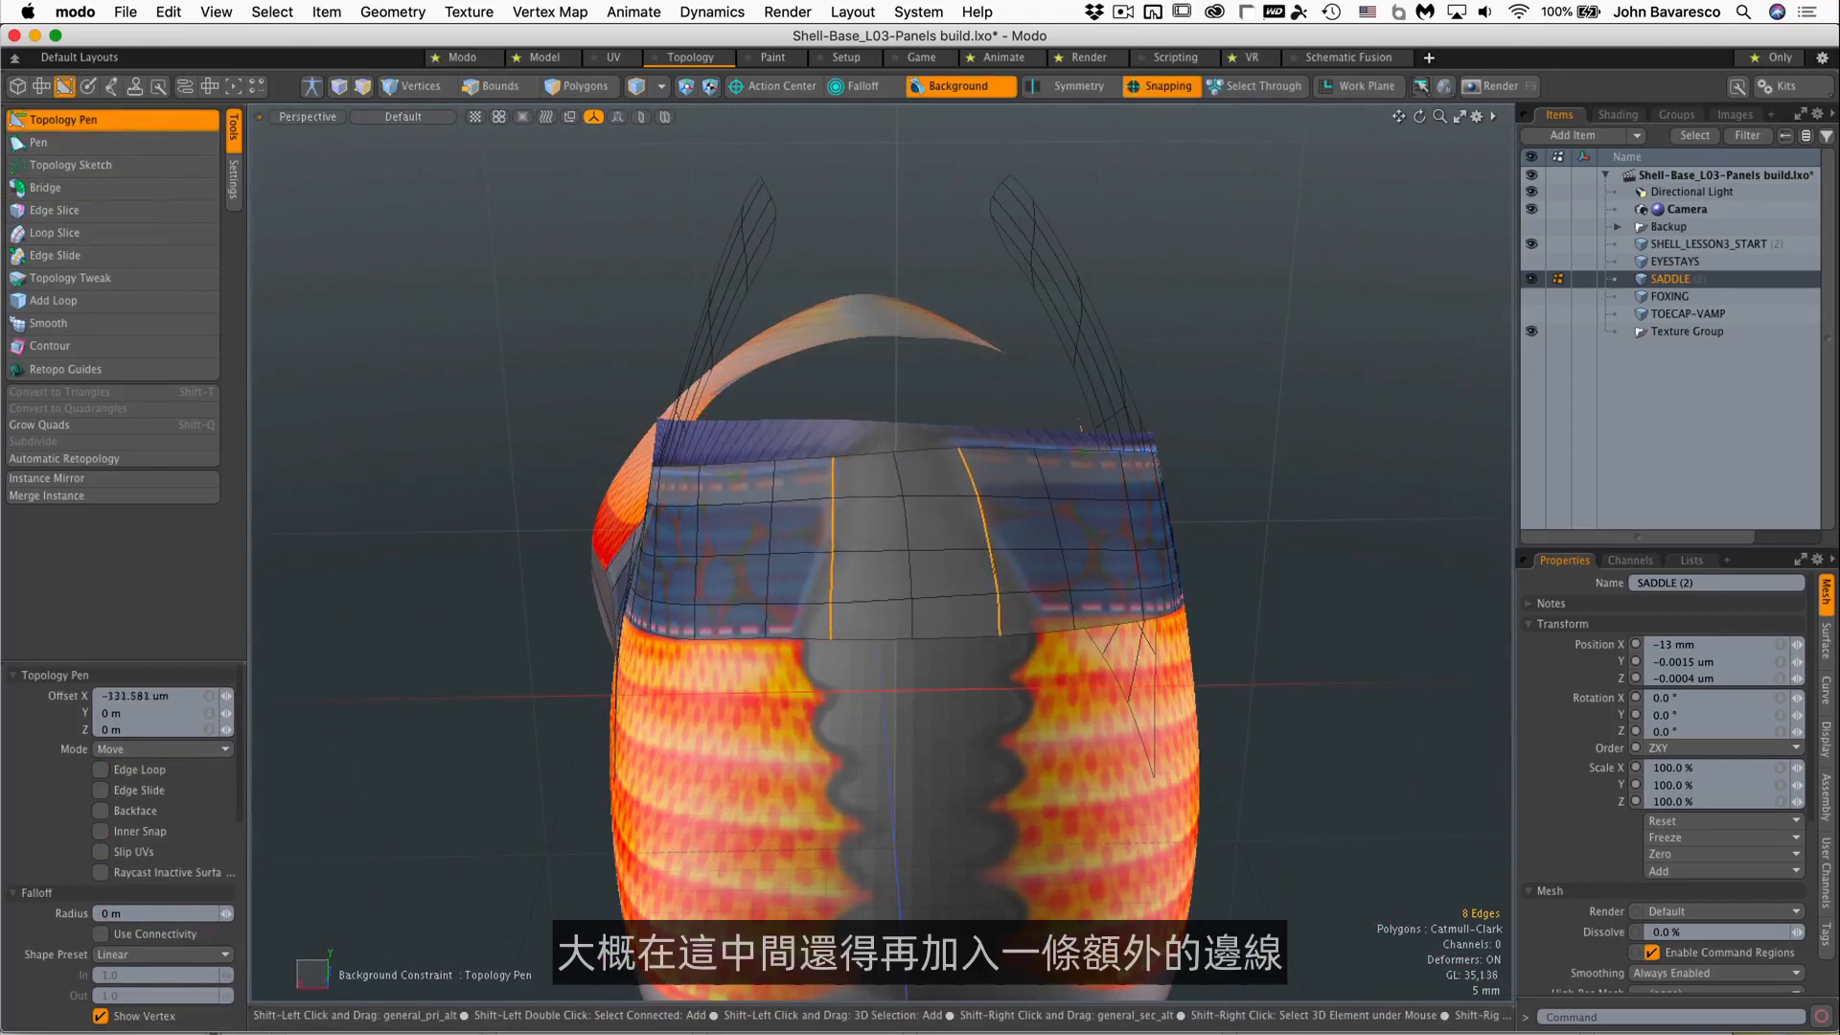
ctrl+alt+drag(945, 521, 1120, 451)
key(space)
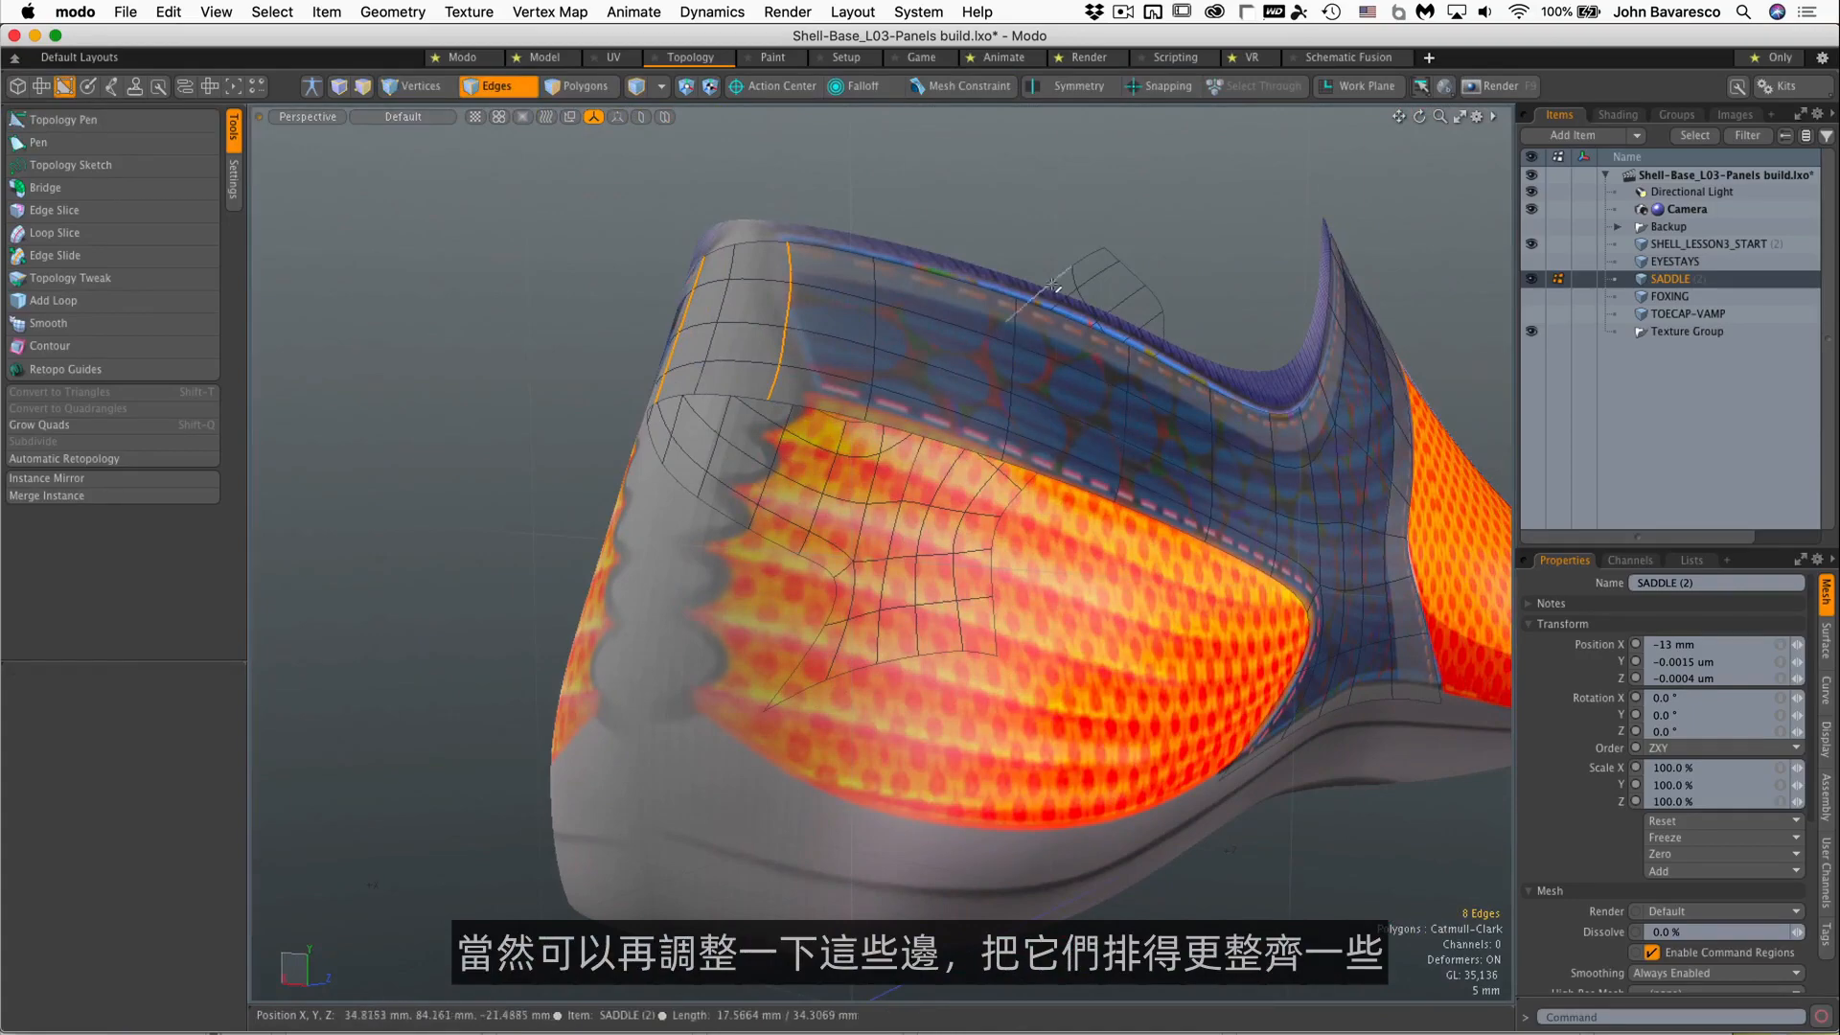
Examine the FOXING, TOECAP-VAMP and EYESTAYS panel meshes on the shoe one after another, viewing each around its area
alt+drag(1053, 284, 901, 635)
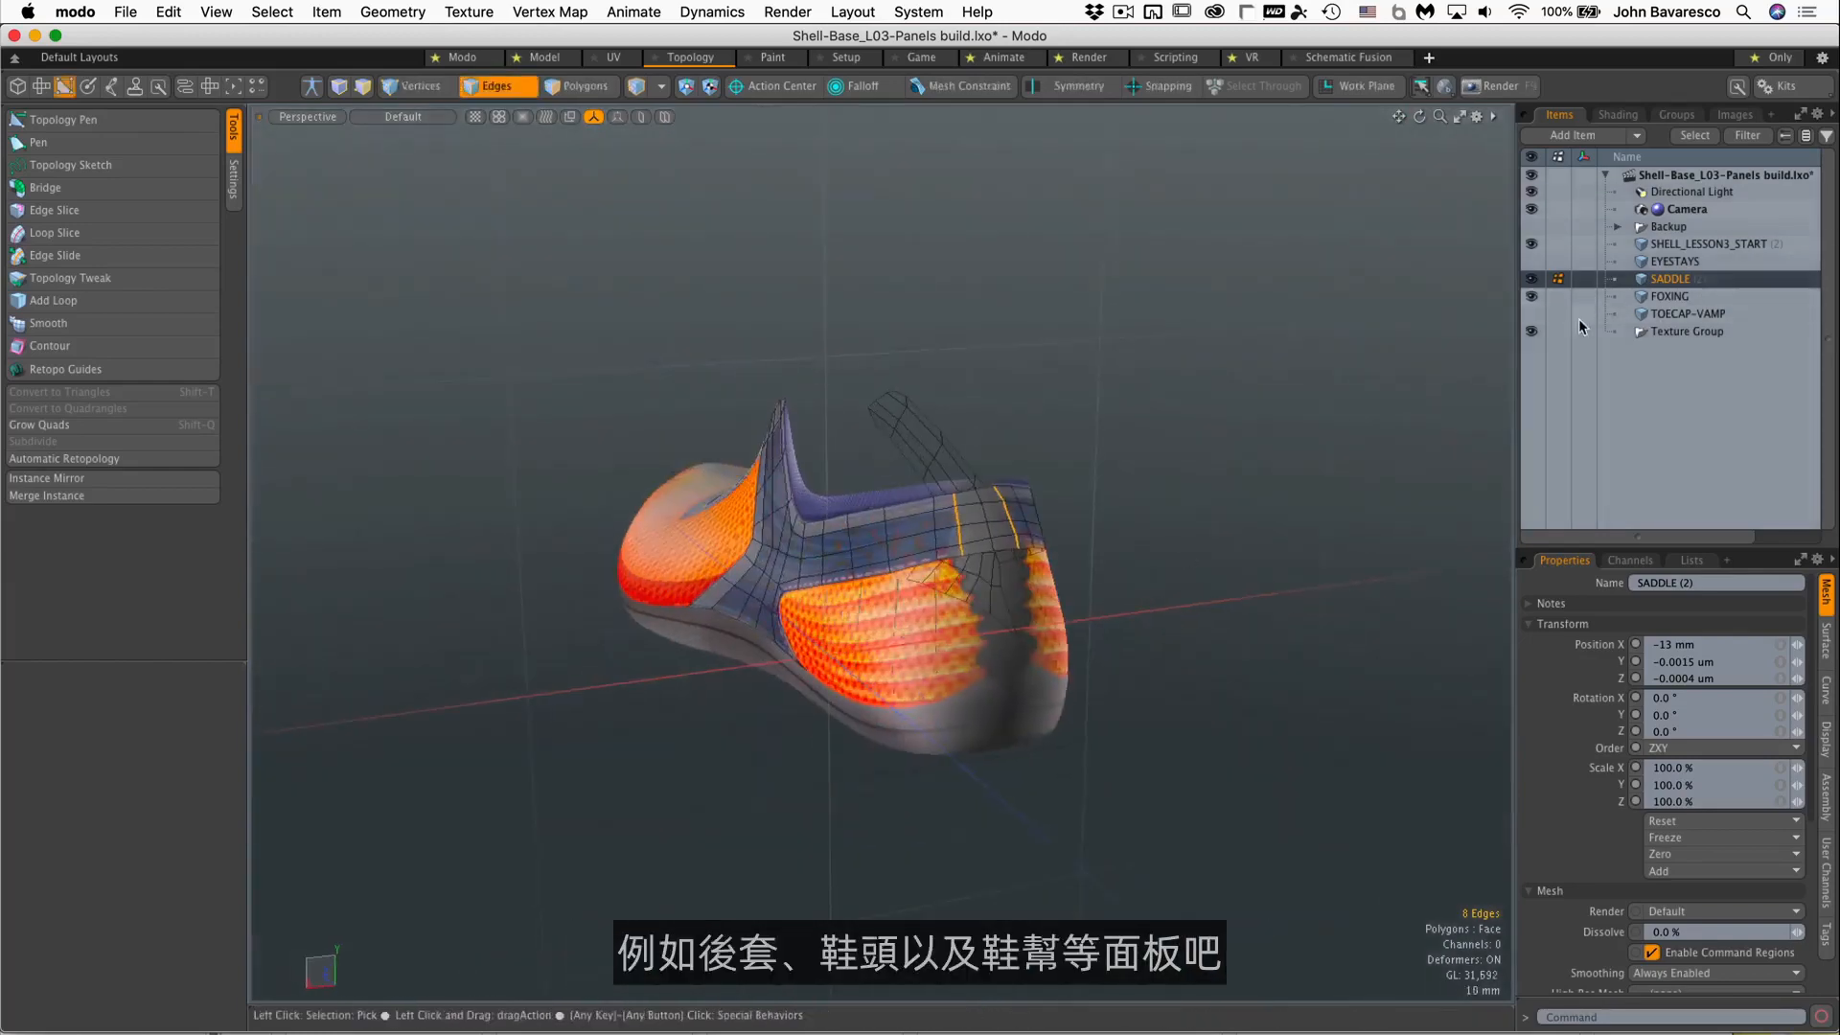
click(1683, 298)
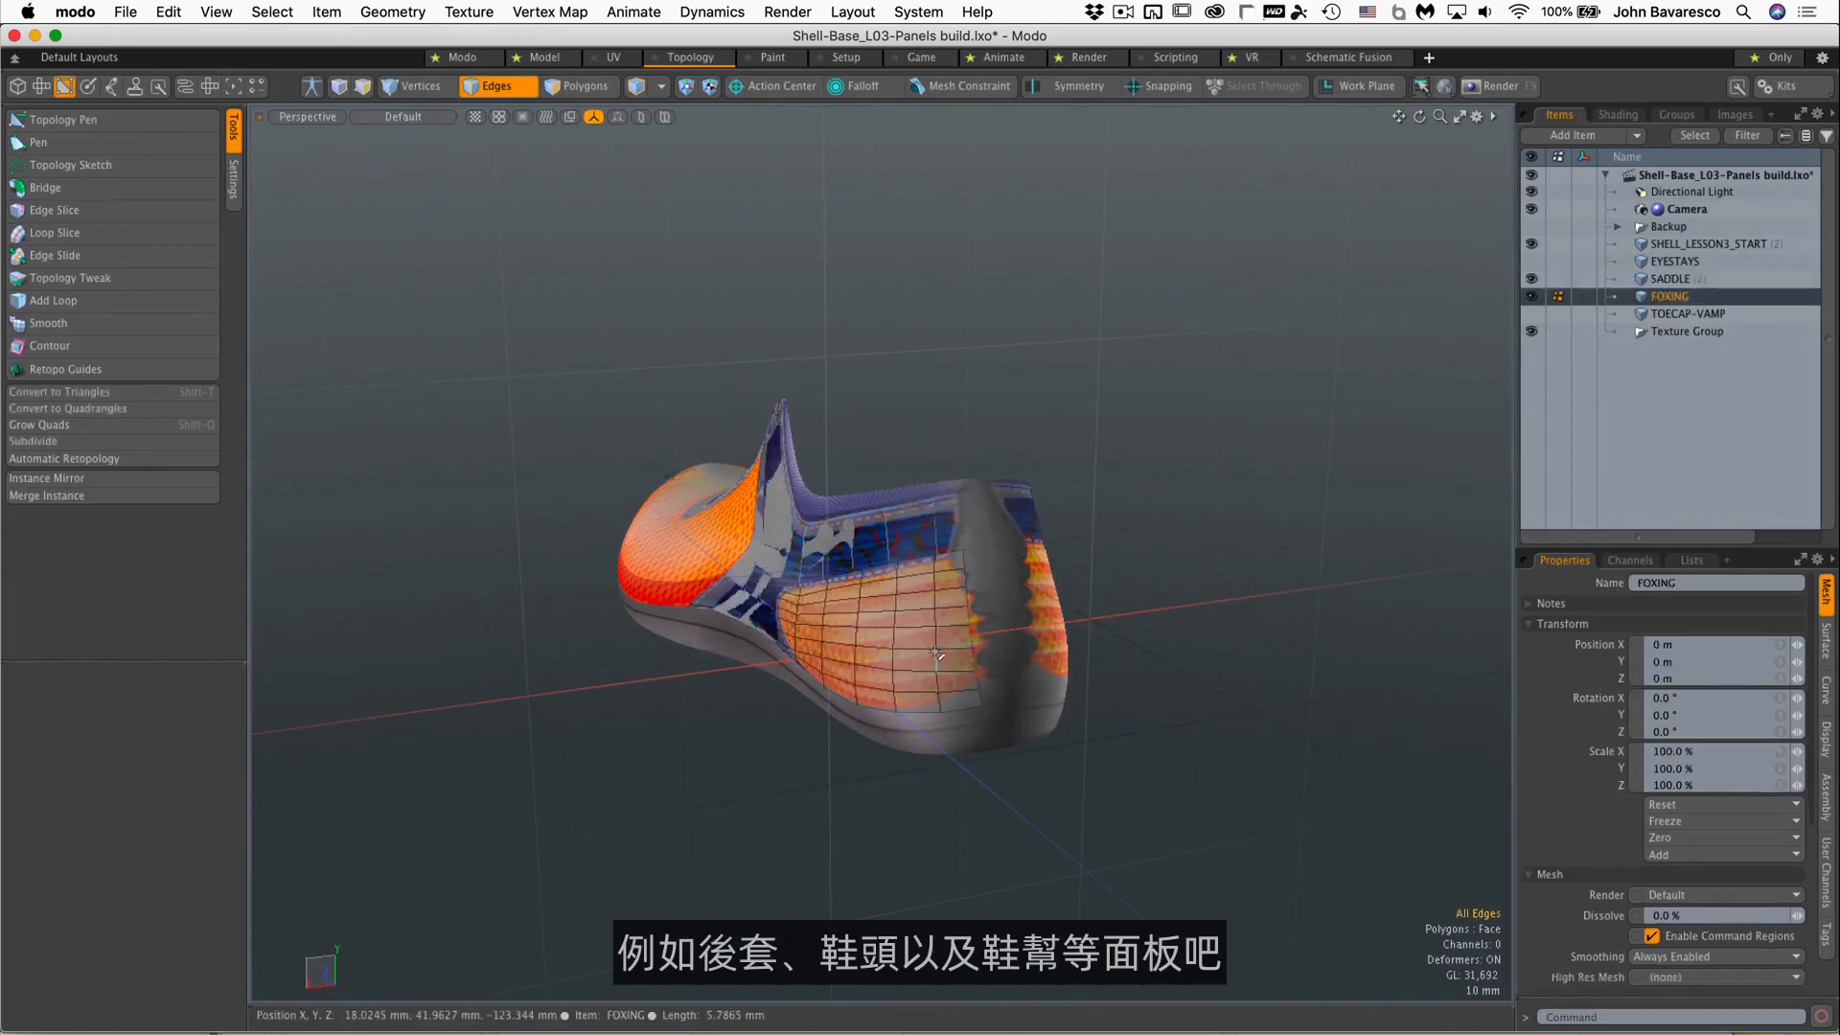
alt+drag(936, 654, 849, 695)
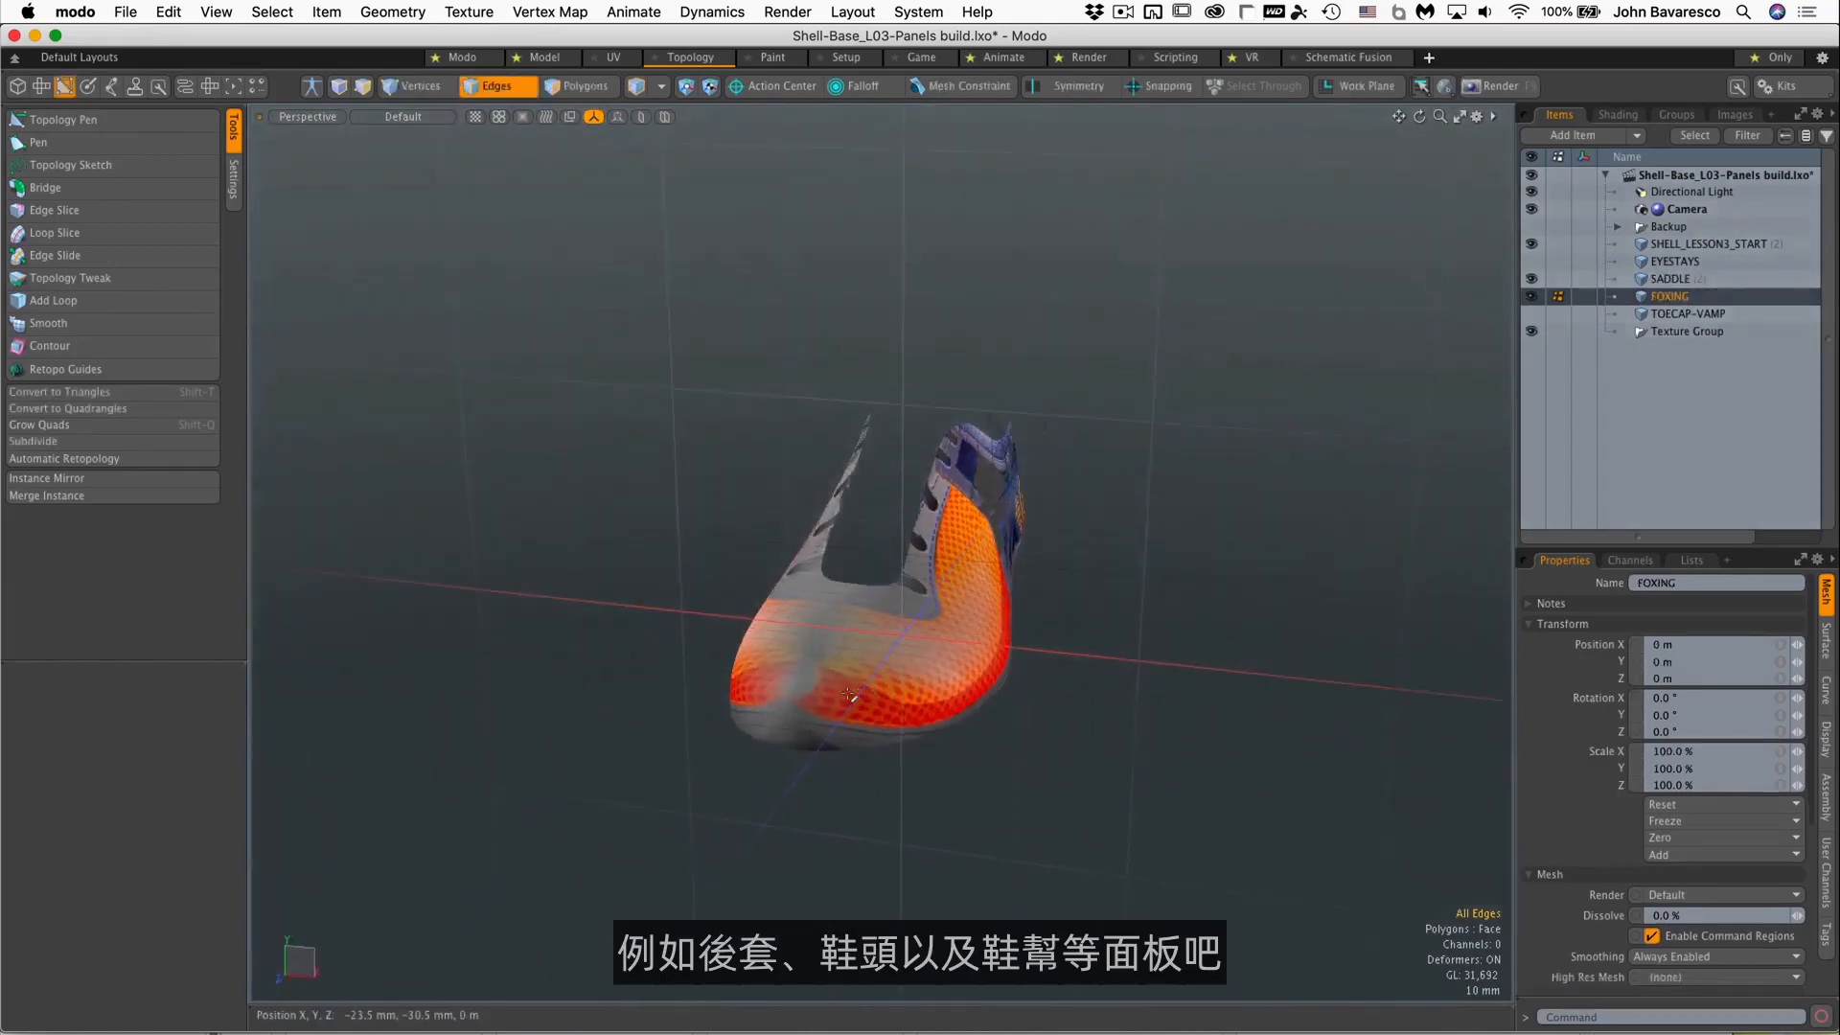
click(1685, 314)
ctrl+alt+drag(968, 729, 1364, 387)
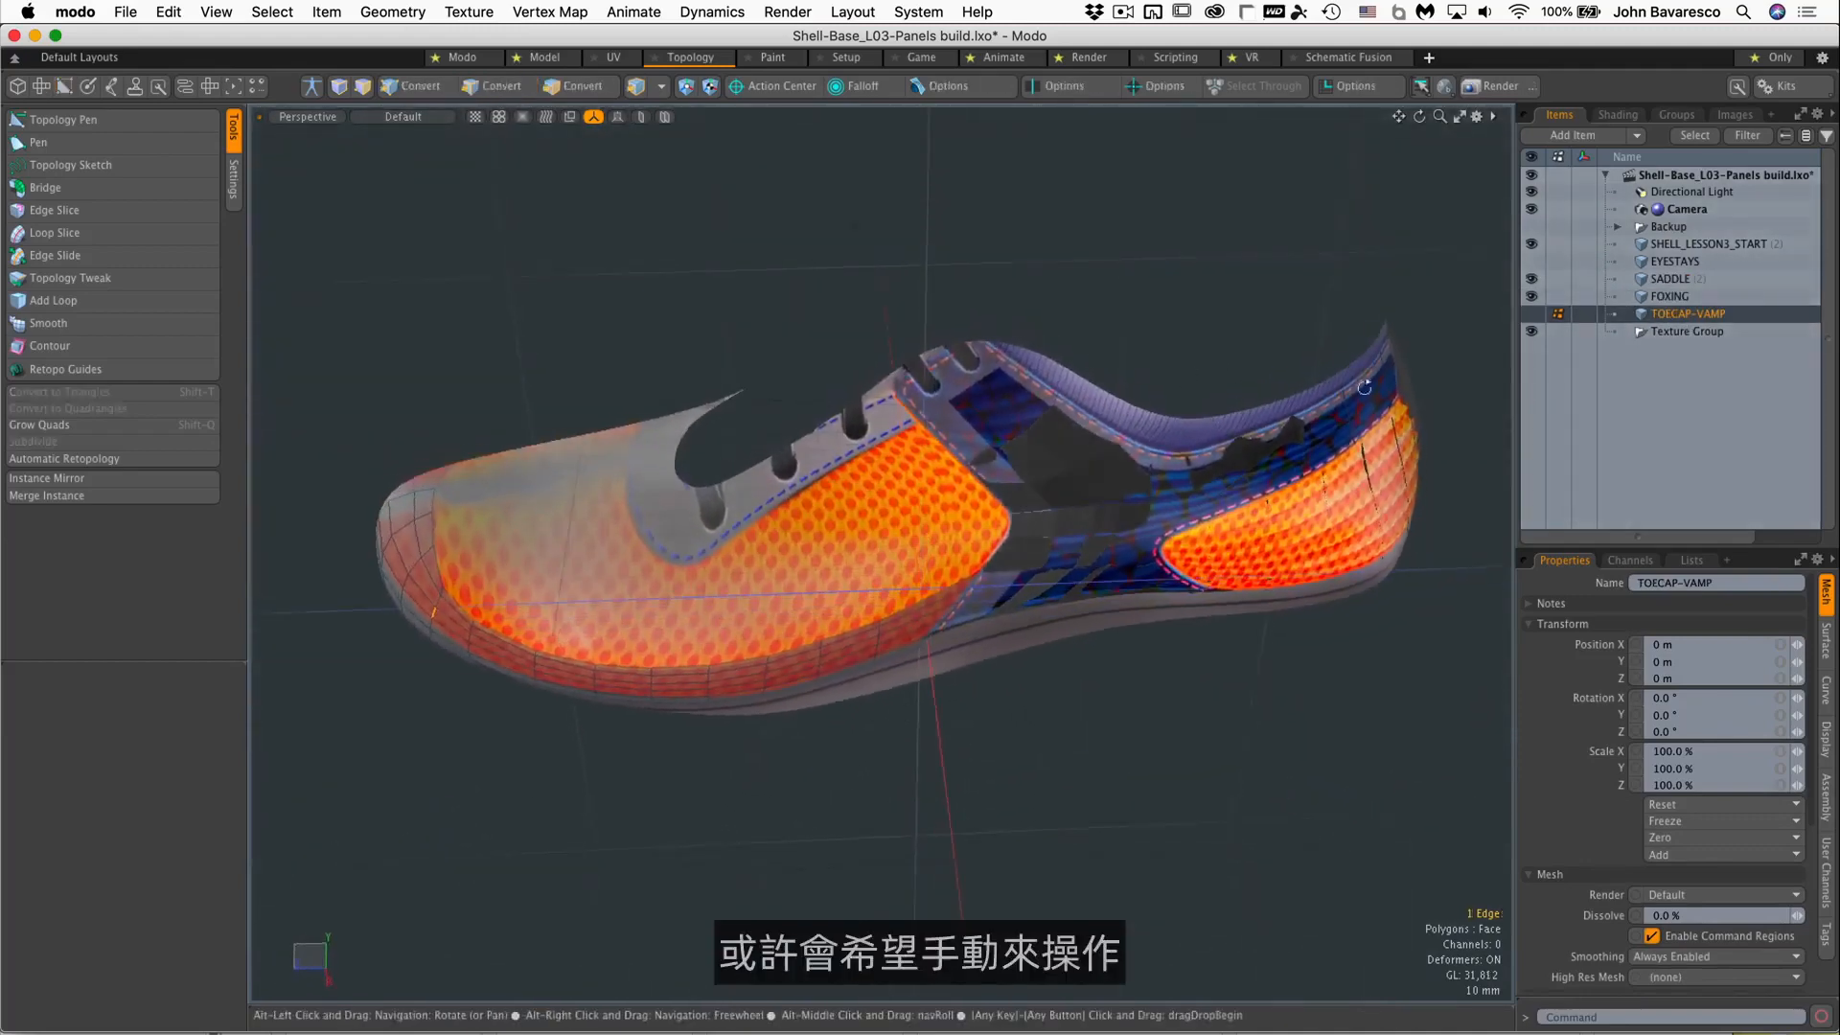
click(1675, 262)
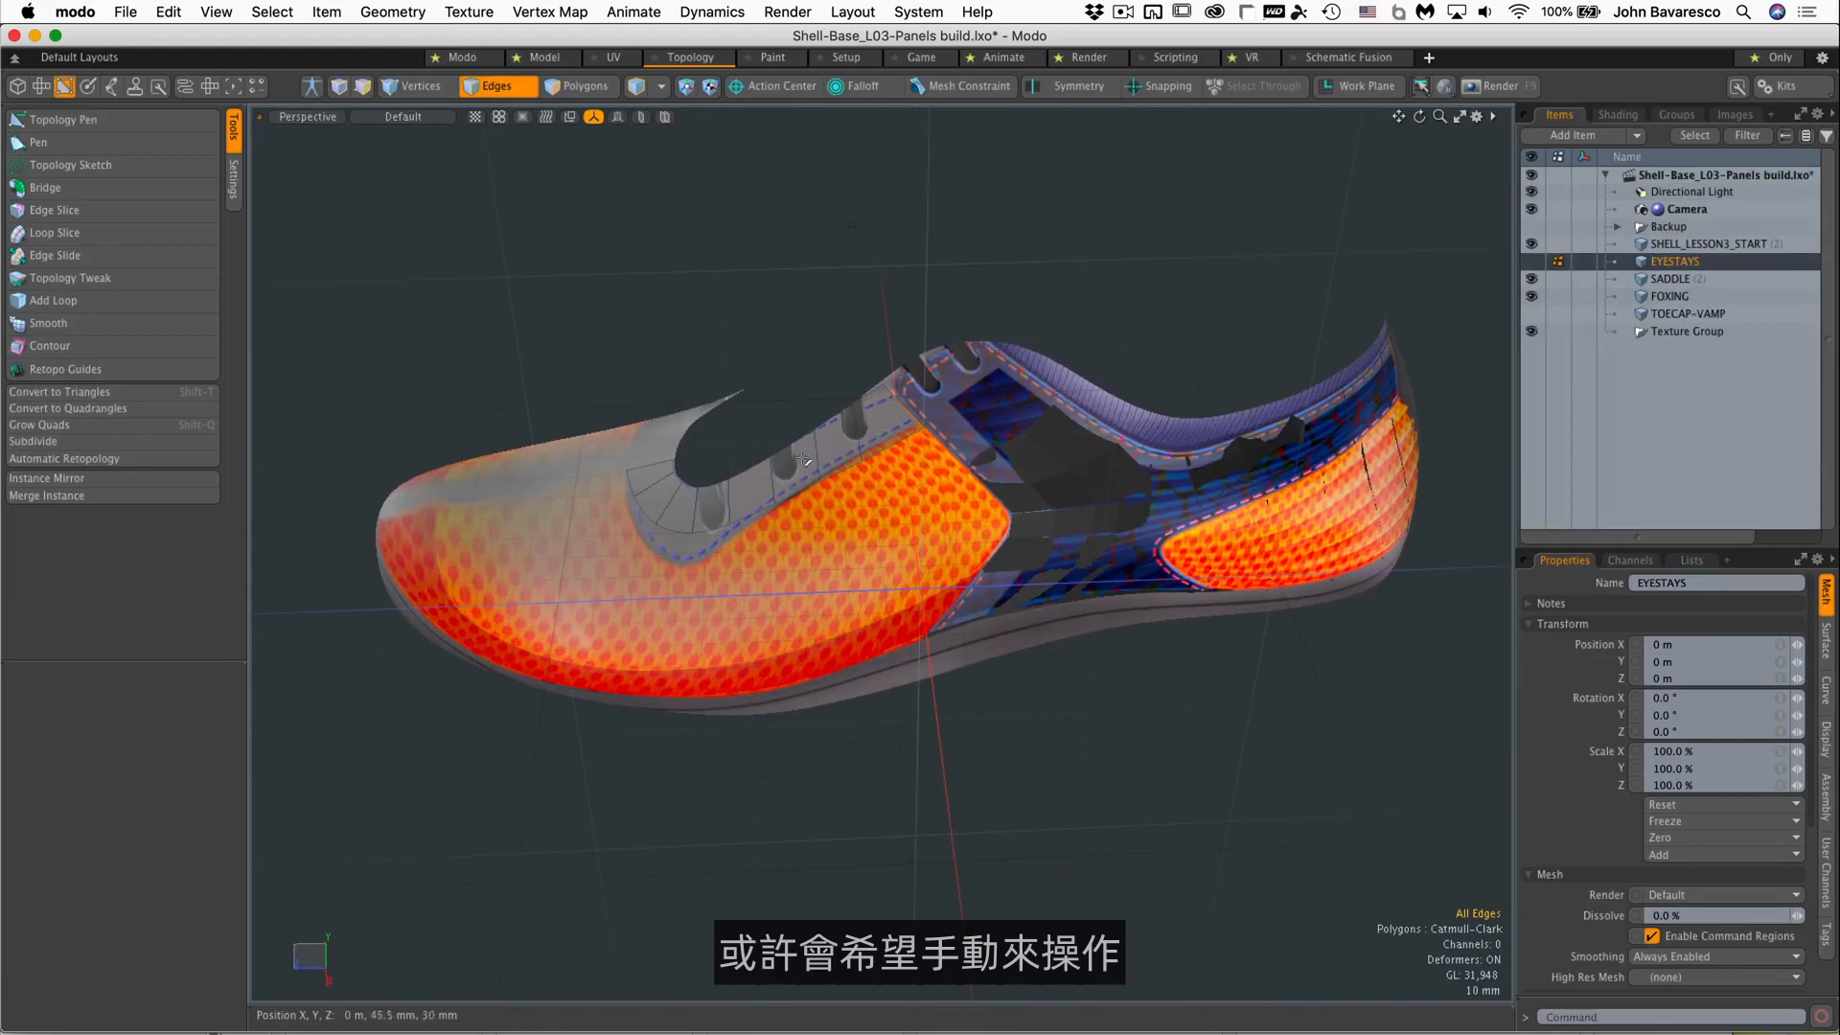
alt+drag(805, 460, 894, 516)
key(3)
alt+drag(997, 561, 935, 488)
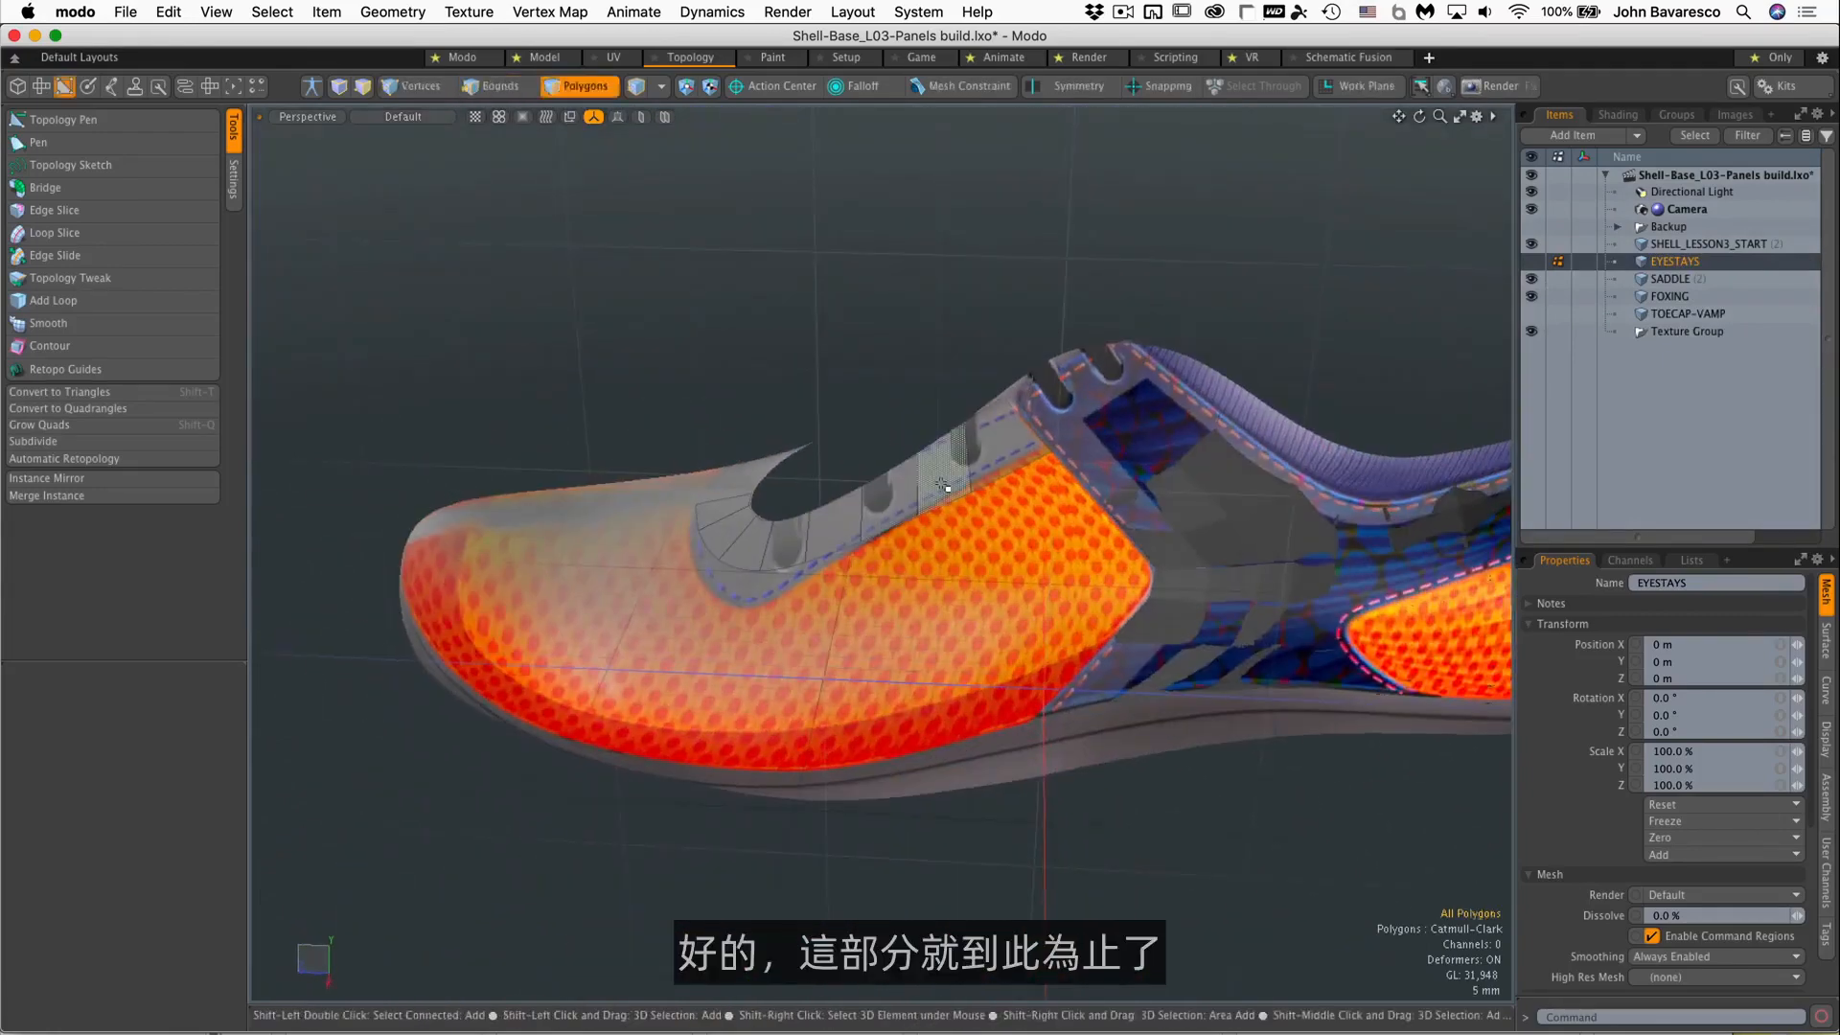